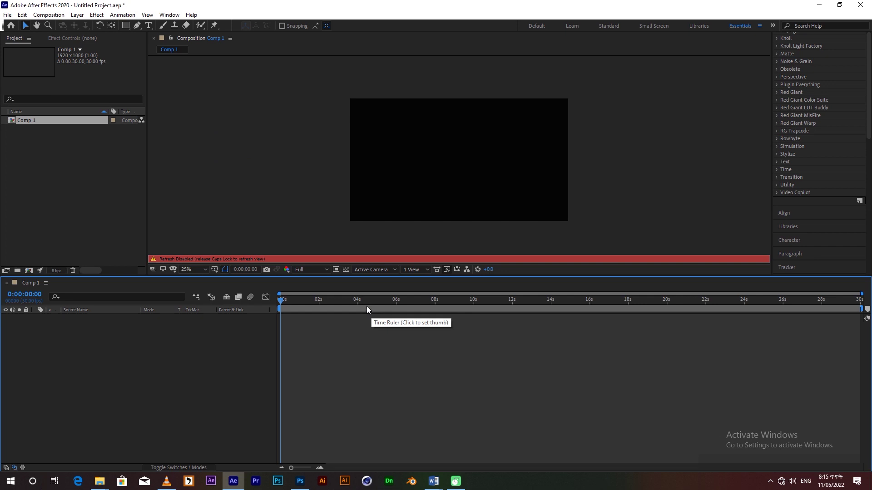
Step: Import the aschu and shoe images from the Product Presentation folder into the After Effects project
{"action": "key", "text": "Caps_Lock"}
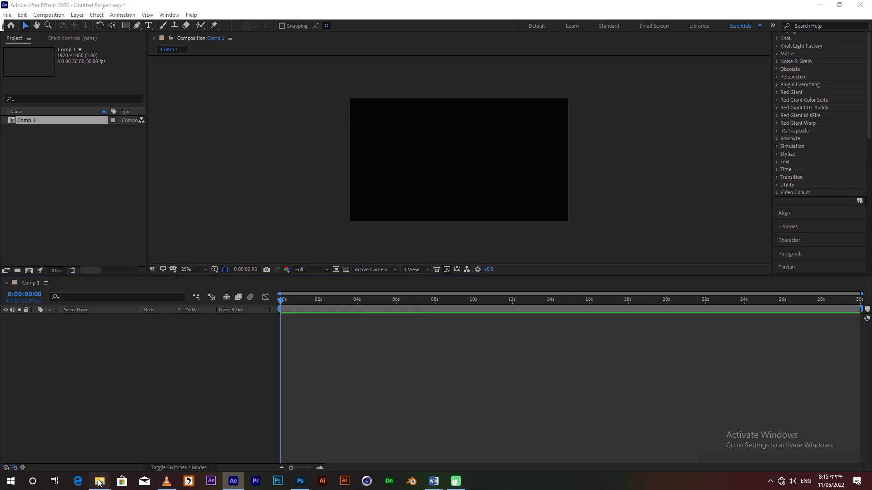
{"action": "mouse_move", "coordinate": [99, 481]}
{"action": "left_click", "coordinate": [330, 449]}
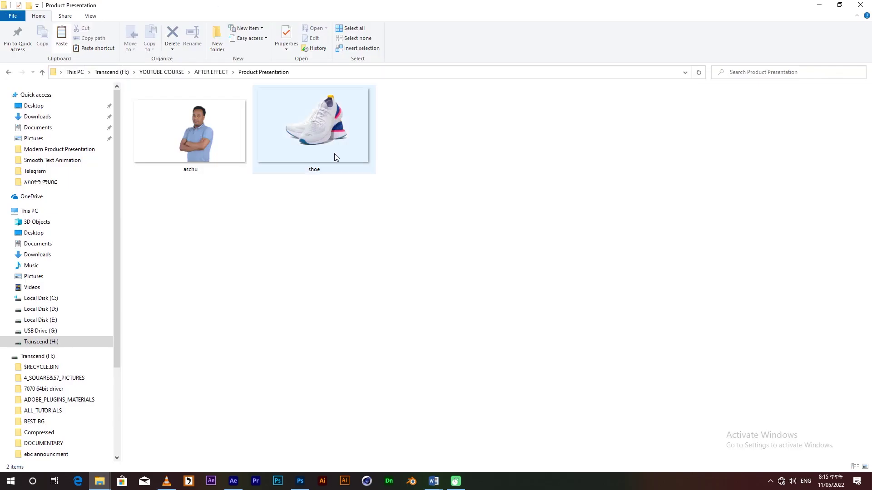
{"action": "left_click_drag", "start_coordinate": [451, 240], "coordinate": [150, 115]}
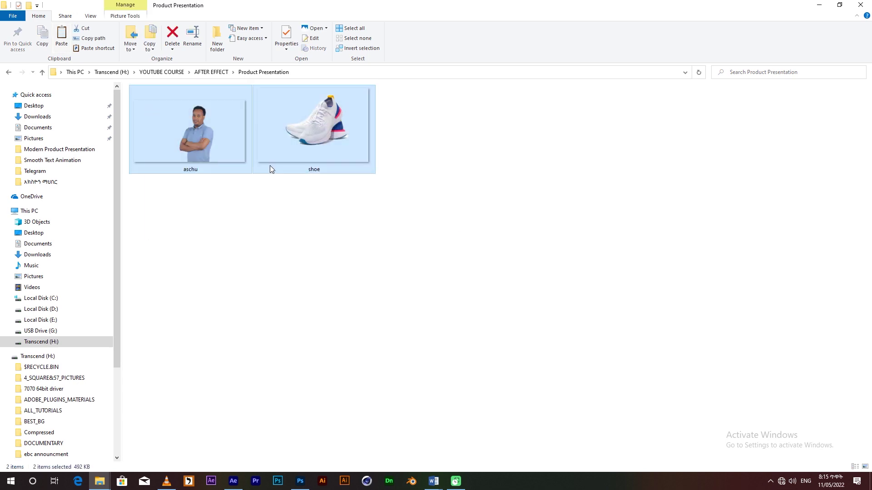
{"action": "left_click", "coordinate": [339, 192]}
{"action": "left_click", "coordinate": [333, 141]}
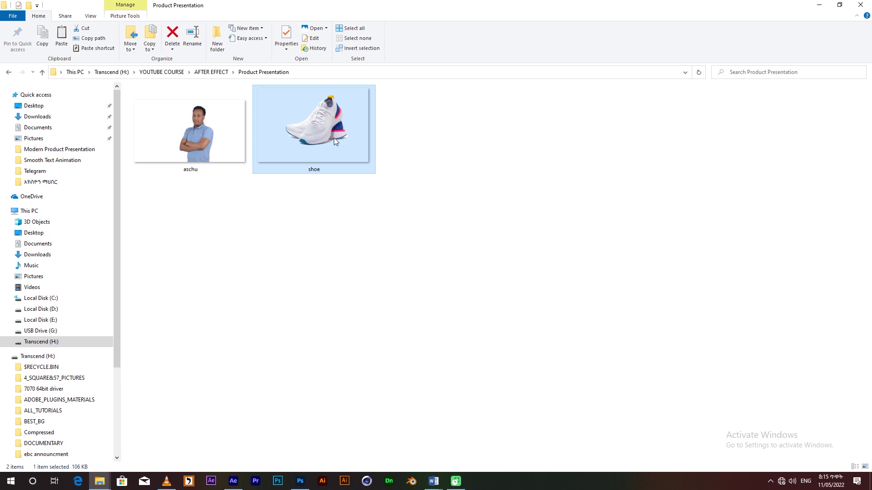
{"action": "left_click_drag", "start_coordinate": [398, 237], "coordinate": [150, 86]}
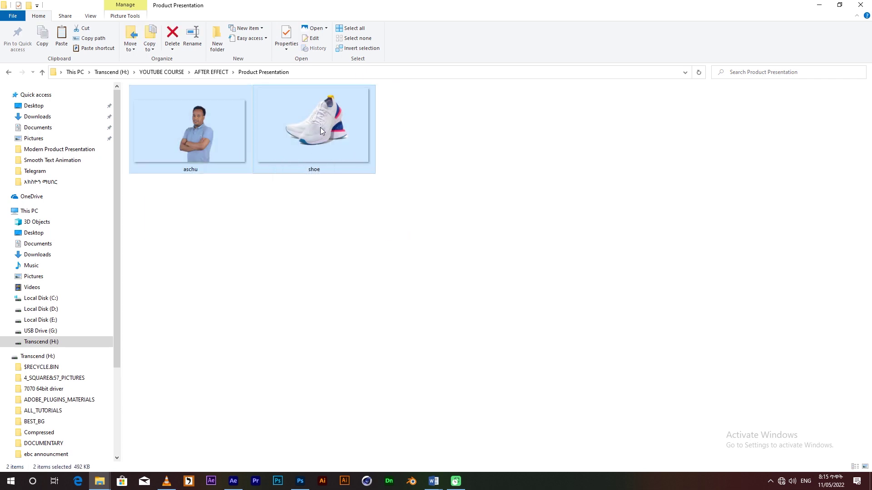
{"action": "left_click_drag", "start_coordinate": [321, 131], "coordinate": [61, 186]}
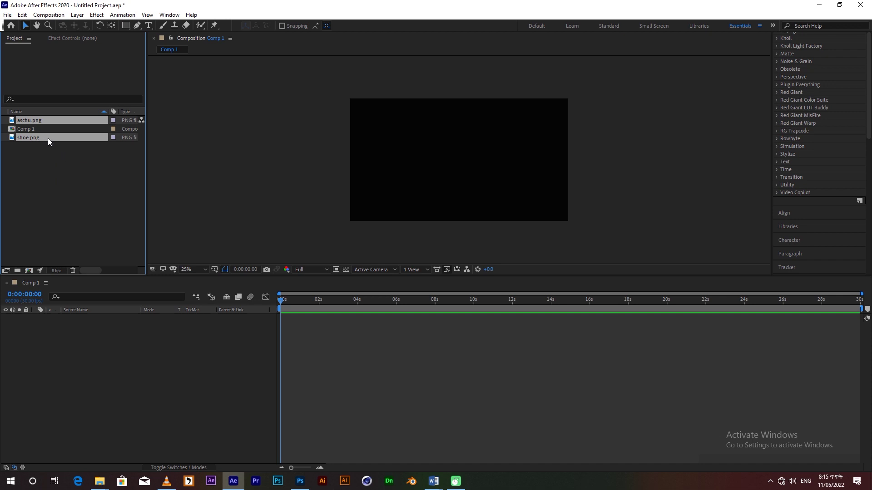
Step: Group the two imported images in a new project folder named footage
{"action": "left_click_drag", "start_coordinate": [48, 139], "coordinate": [18, 272]}
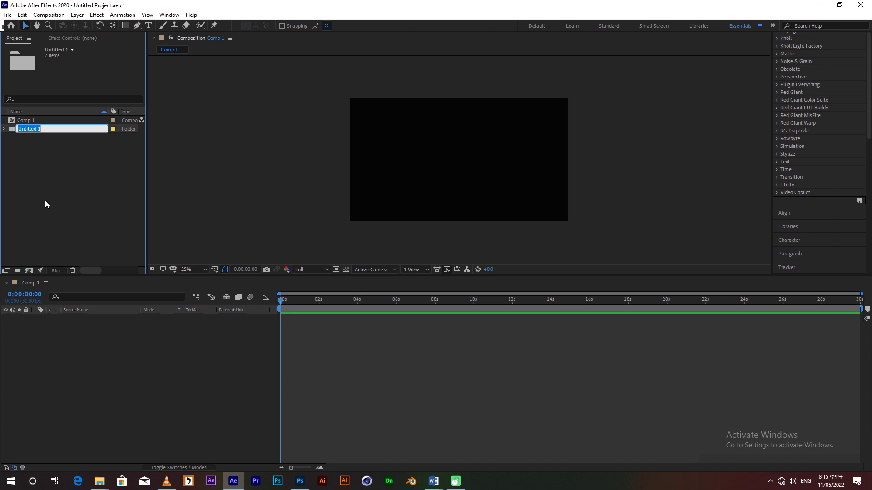
{"action": "type", "text": "footage"}
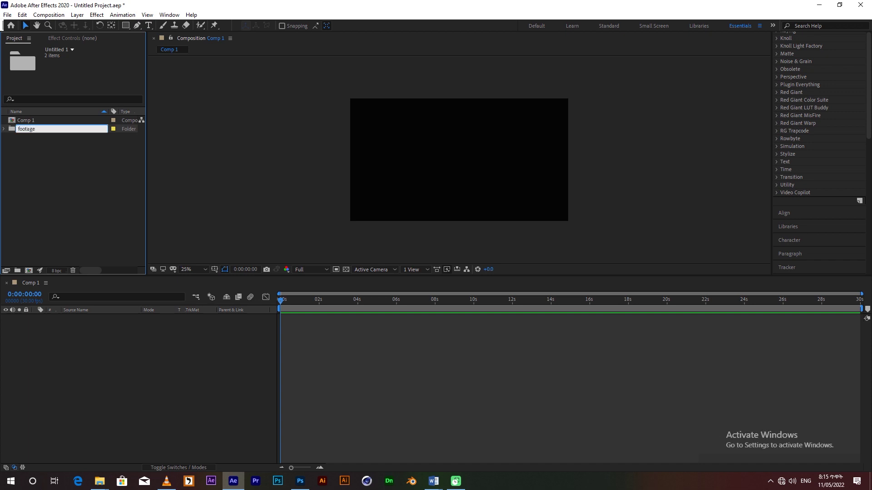
{"action": "key", "text": "Return"}
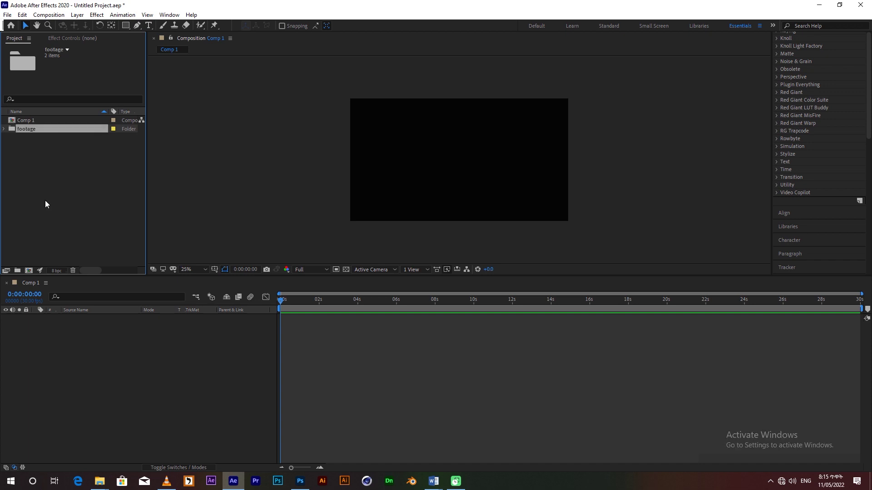
Step: Rename the composition Comp 1 as final render
{"action": "left_click_drag", "start_coordinate": [27, 121], "coordinate": [85, 281]}
{"action": "right_click", "coordinate": [32, 119]}
{"action": "left_click", "coordinate": [85, 267]}
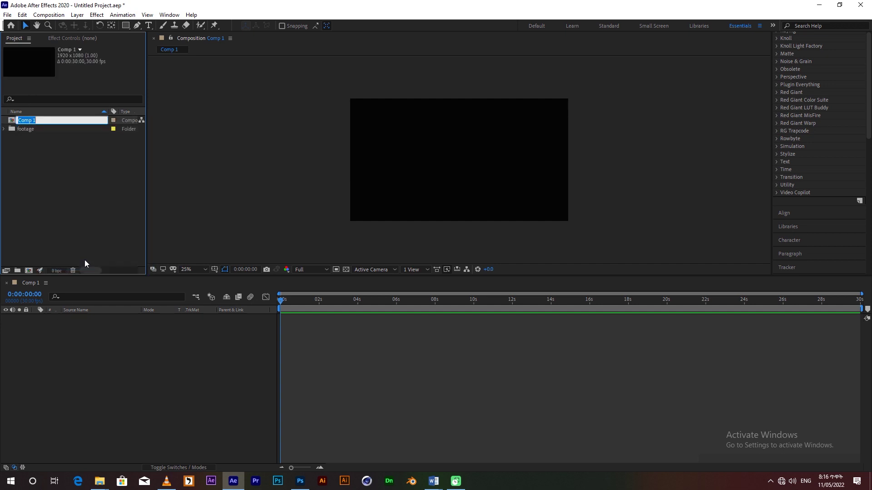
{"action": "type", "text": "final render"}
{"action": "key", "text": "Return"}
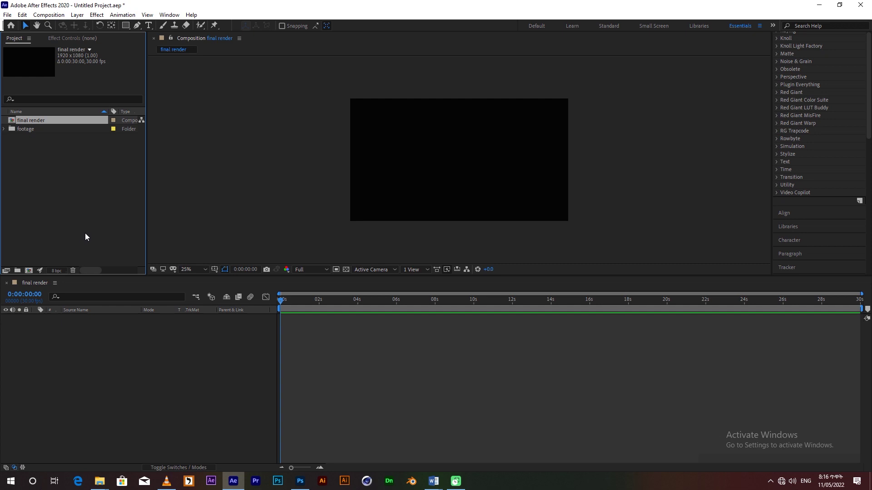
Step: Add aschu.png from the footage folder to the final render timeline and shift the man to the frame's left side
{"action": "left_click", "coordinate": [4, 130]}
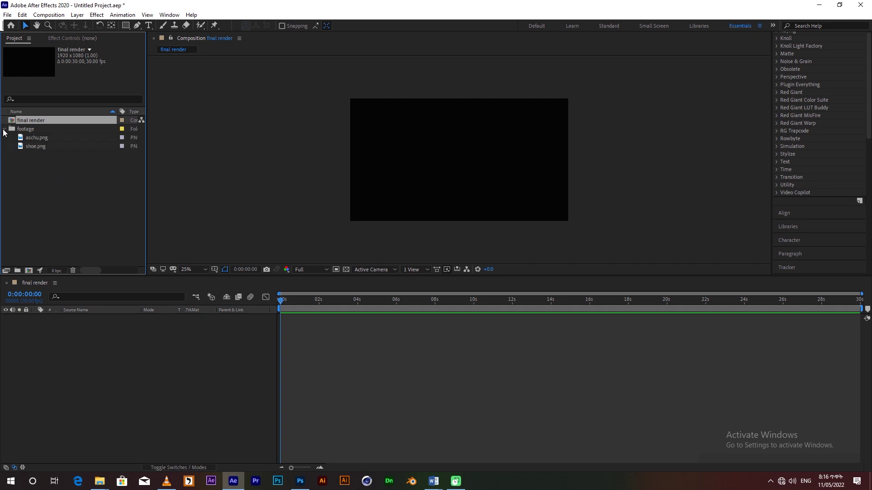
{"action": "left_click", "coordinate": [38, 138]}
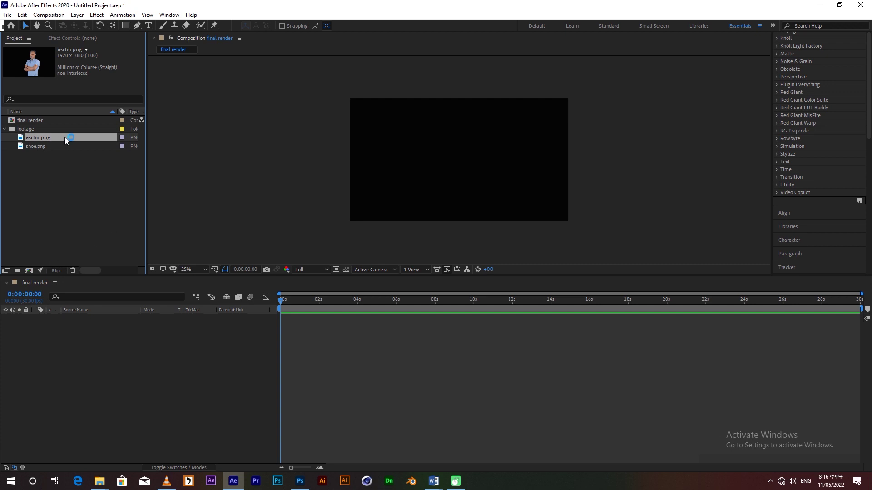
{"action": "left_click_drag", "start_coordinate": [63, 135], "coordinate": [107, 395]}
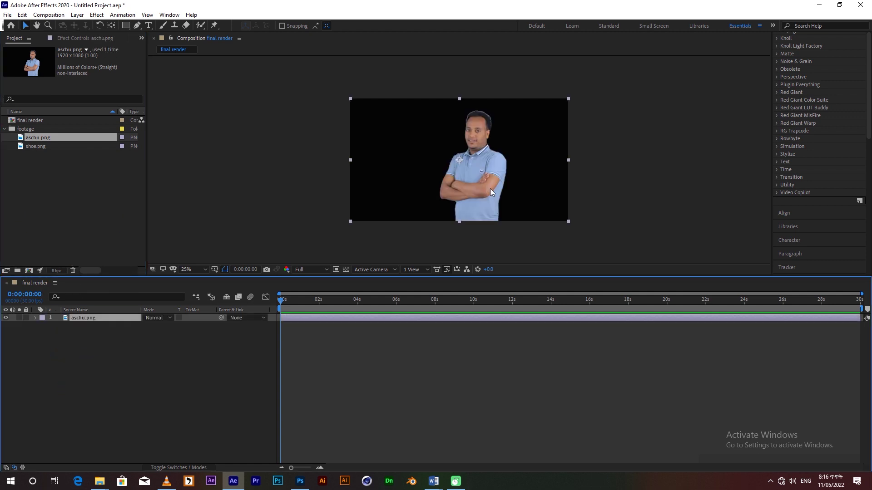
{"action": "left_click_drag", "start_coordinate": [486, 187], "coordinate": [407, 187]}
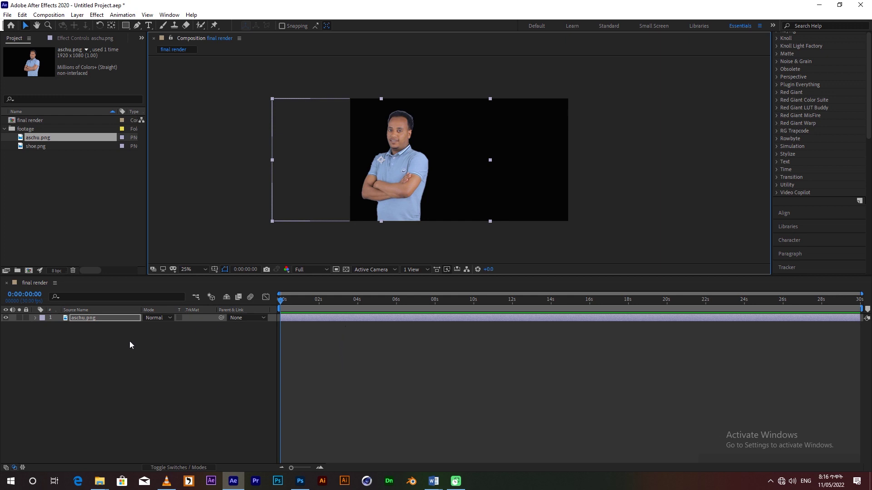
Step: Set the aschu.png layer's scale to 110% and reposition it to about 440, 524
{"action": "left_click", "coordinate": [90, 319]}
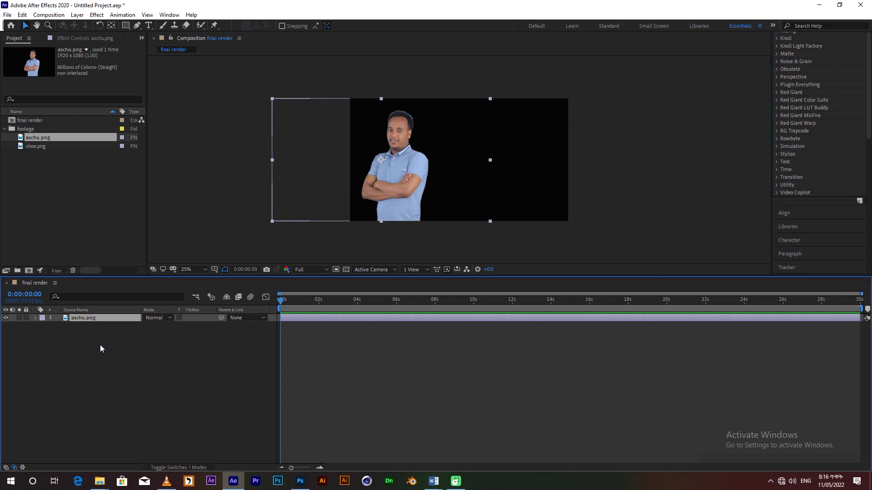
{"action": "key", "text": "s"}
{"action": "left_click_drag", "start_coordinate": [155, 326], "coordinate": [182, 326]}
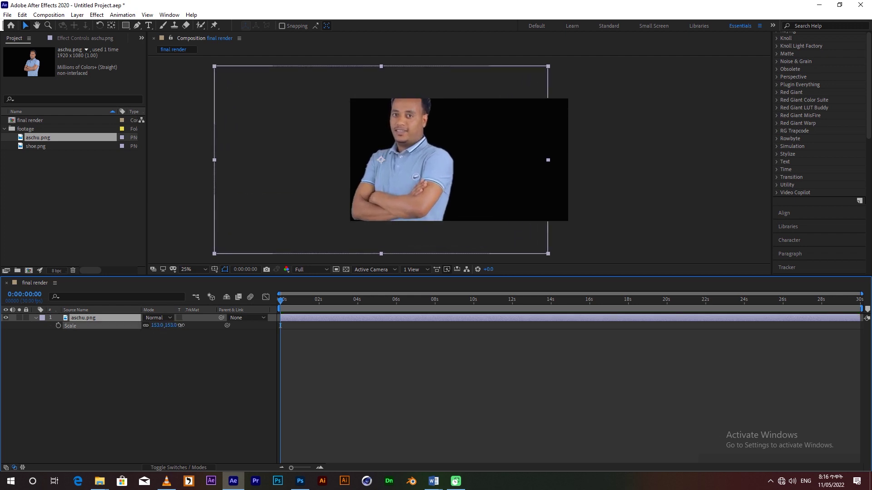
{"action": "left_click_drag", "start_coordinate": [405, 178], "coordinate": [405, 192]}
{"action": "left_click", "coordinate": [158, 326]}
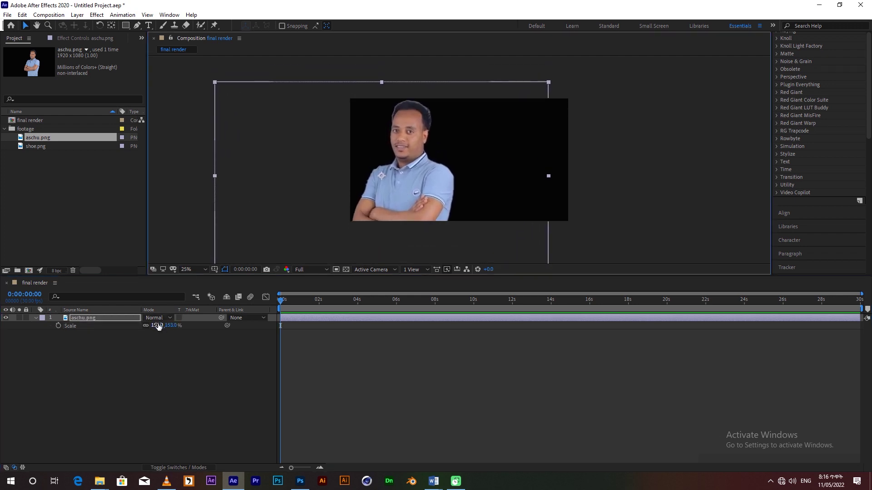
{"action": "type", "text": "110"}
{"action": "key", "text": "Return"}
{"action": "left_click_drag", "start_coordinate": [376, 222], "coordinate": [395, 204]}
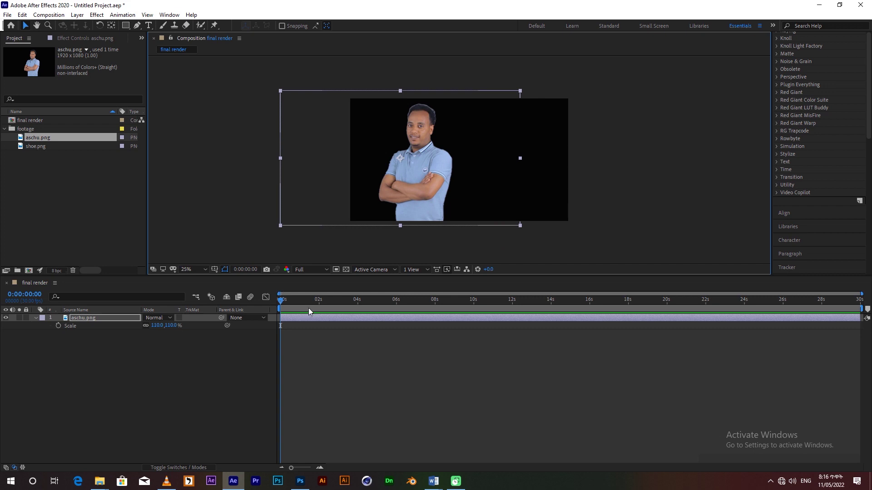
Step: Keyframe the aschu.png position at 0:00:02:00, move the layer straight down out of frame at 0:00:00:00, and preview the rise
{"action": "left_click", "coordinate": [75, 318]}
{"action": "key", "text": "p"}
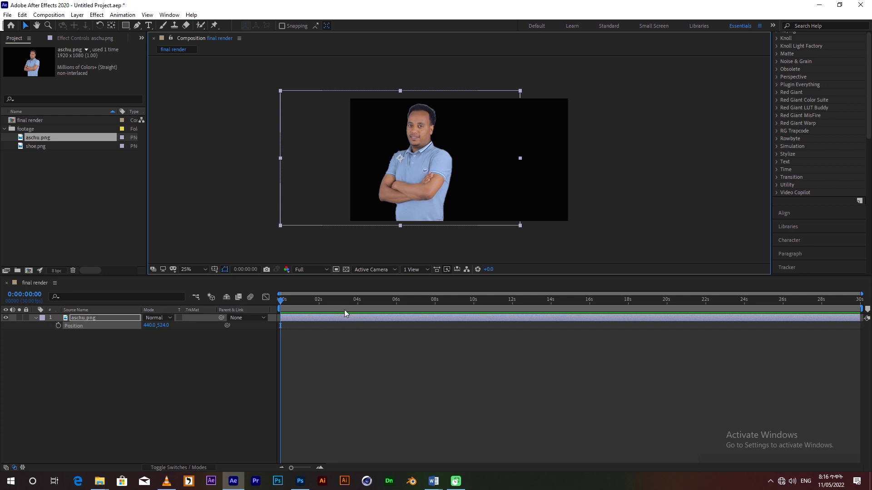
{"action": "left_click", "coordinate": [318, 300]}
{"action": "left_click", "coordinate": [58, 326]}
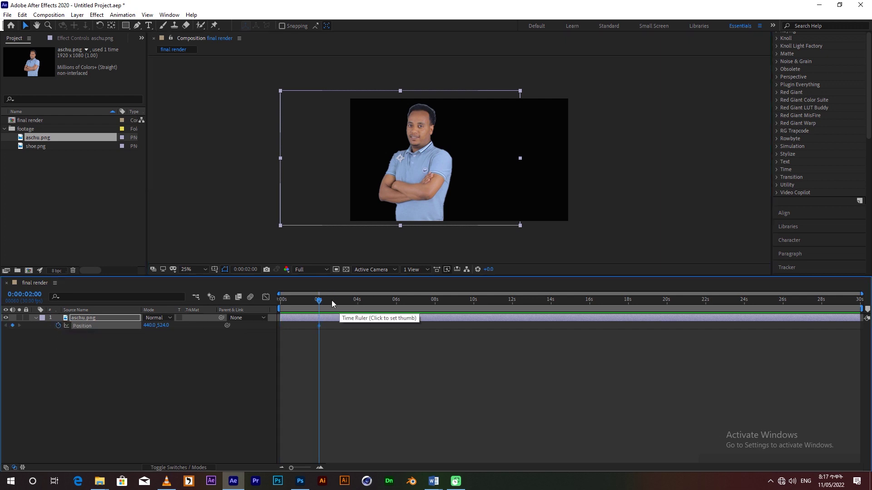
{"action": "left_click_drag", "start_coordinate": [320, 300], "coordinate": [278, 300]}
{"action": "left_click_drag", "start_coordinate": [461, 137], "coordinate": [434, 290]}
{"action": "key", "text": "space"}
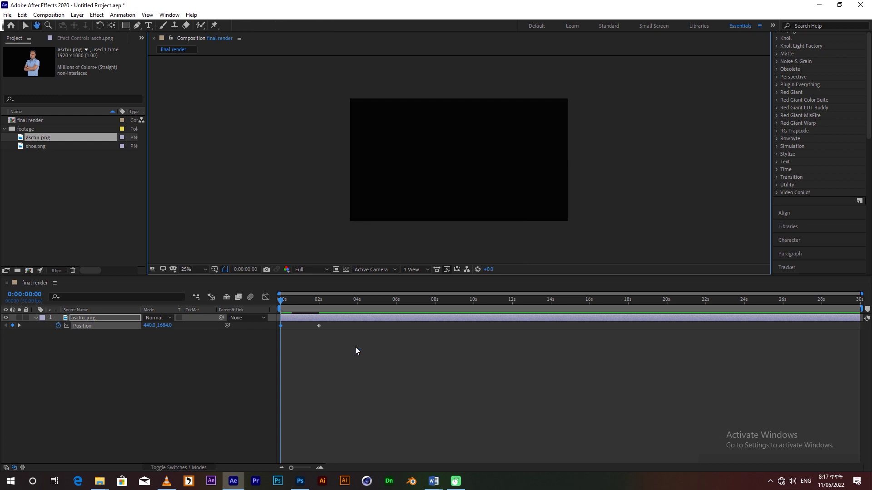
Step: Add a matching position keyframe at 0:00:03:29, and move the aschu.png layer up out of frame to about 440, -588 at 0:00:05:29
{"action": "left_click", "coordinate": [319, 302]}
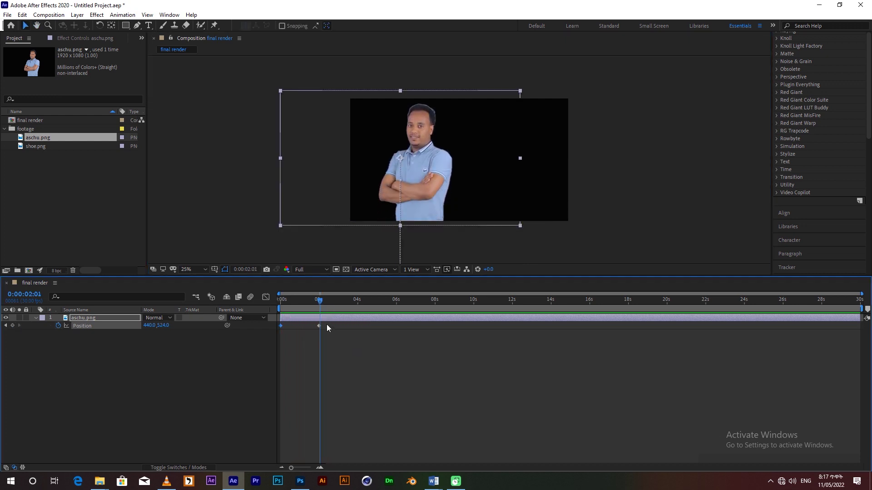
{"action": "left_click_drag", "start_coordinate": [318, 299], "coordinate": [356, 318]}
{"action": "left_click", "coordinate": [12, 326]}
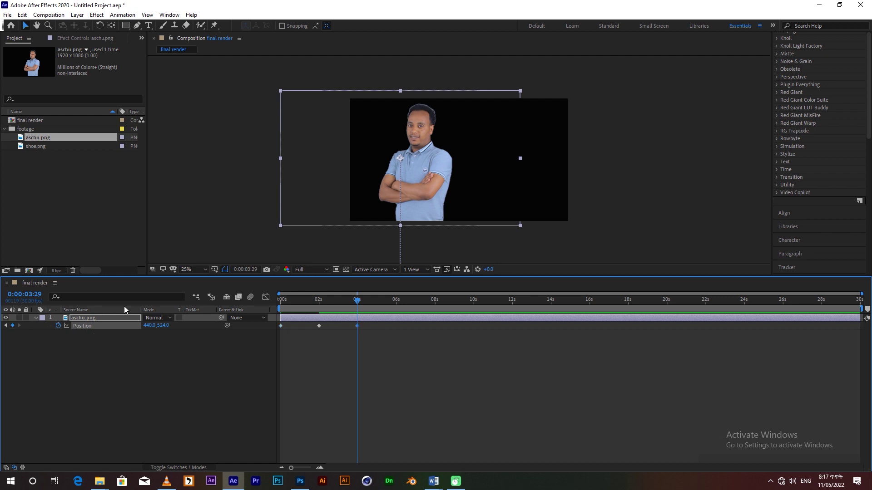
{"action": "left_click_drag", "start_coordinate": [360, 305], "coordinate": [397, 314]}
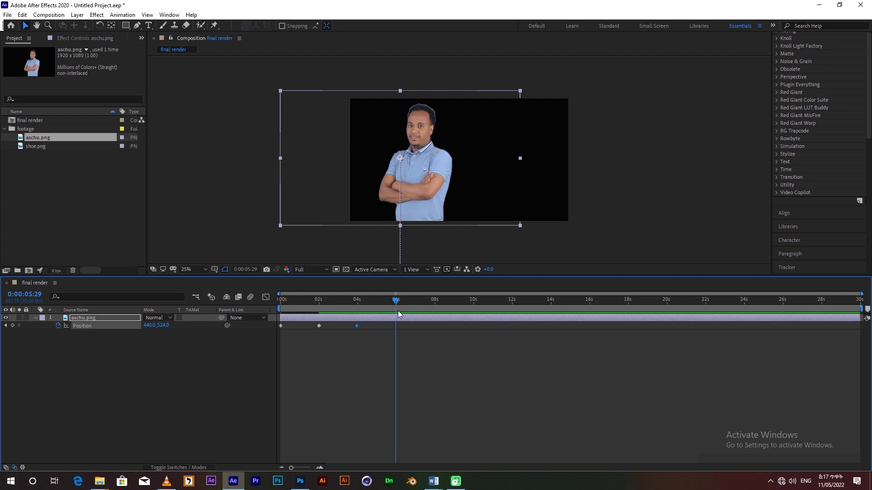
{"action": "left_click_drag", "start_coordinate": [424, 185], "coordinate": [413, 86]}
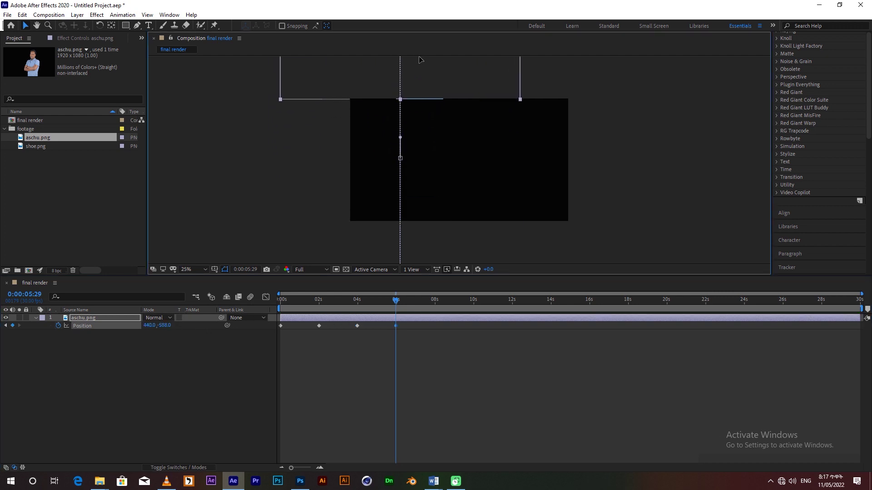
{"action": "key", "text": "Home"}
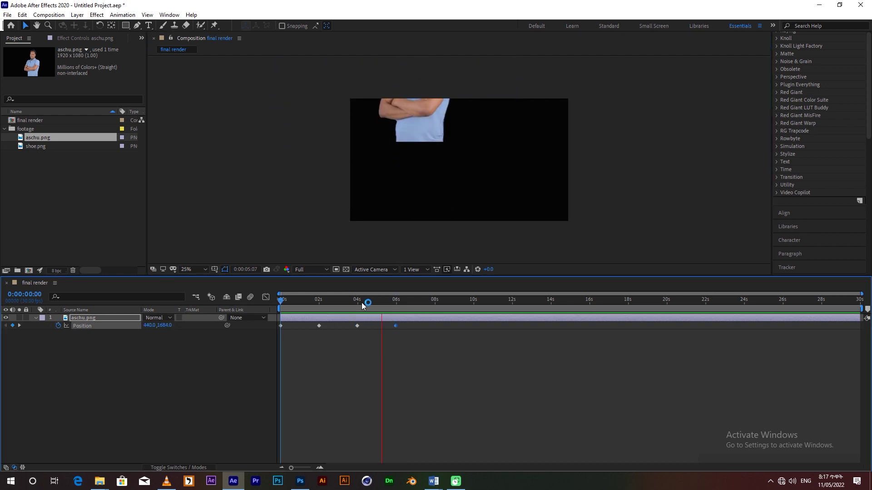
Step: Apply Easy Ease to all four position keyframes of the aschu.png layer
{"action": "left_click", "coordinate": [363, 306]}
{"action": "left_click", "coordinate": [381, 307]}
{"action": "left_click_drag", "start_coordinate": [405, 324], "coordinate": [231, 361]}
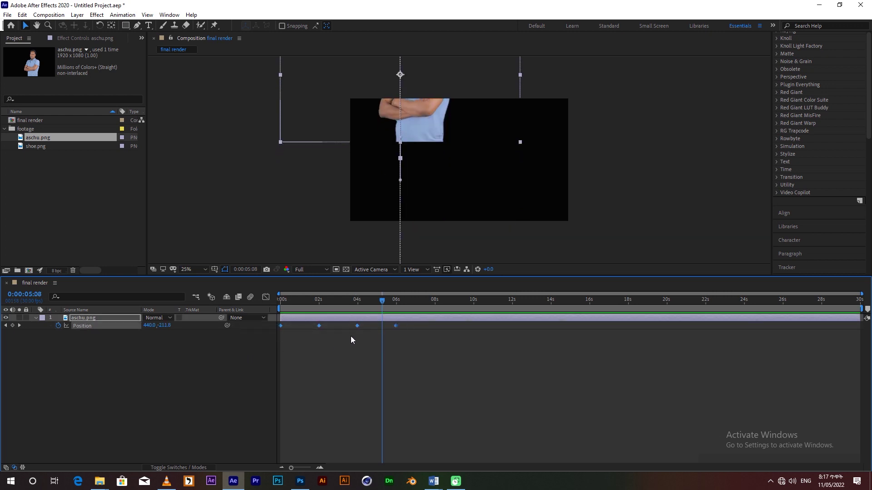
{"action": "right_click", "coordinate": [357, 326]}
{"action": "mouse_move", "coordinate": [408, 436]}
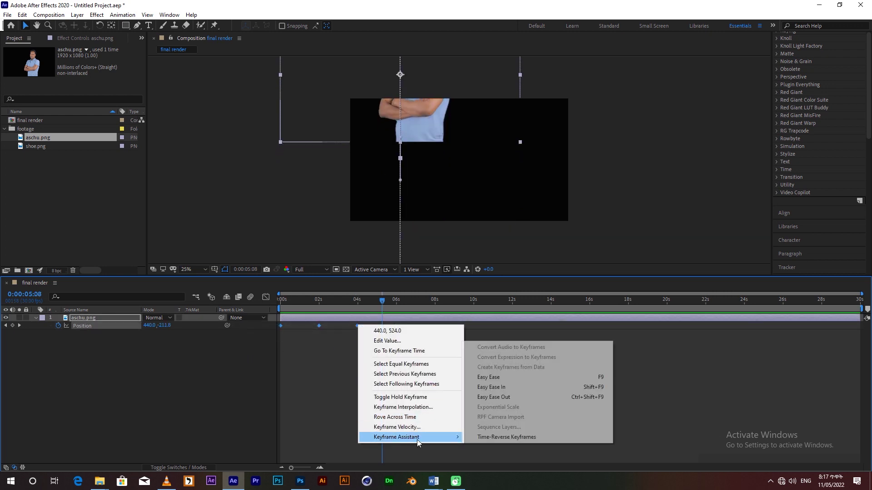
{"action": "left_click", "coordinate": [505, 377]}
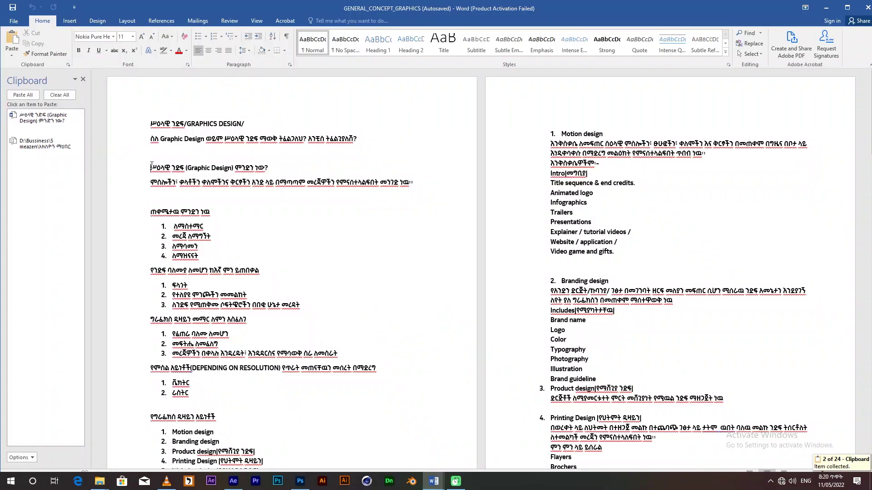
Step: Copy the Graphic Design question and its definition from the Word document and paste them into a new After Effects text layer
{"action": "left_click_drag", "start_coordinate": [150, 166], "coordinate": [435, 185]}
{"action": "key", "text": "ctrl+c"}
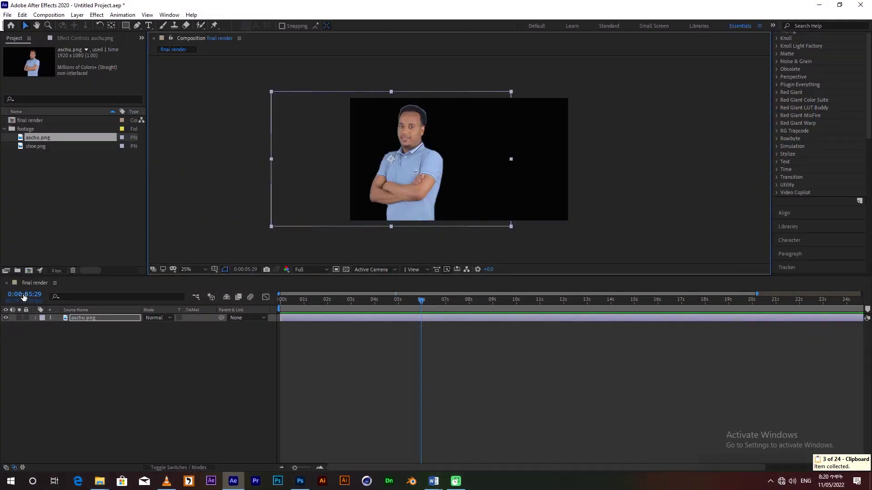
{"action": "right_click", "coordinate": [89, 346]}
{"action": "mouse_move", "coordinate": [122, 356]}
{"action": "left_click", "coordinate": [269, 363]}
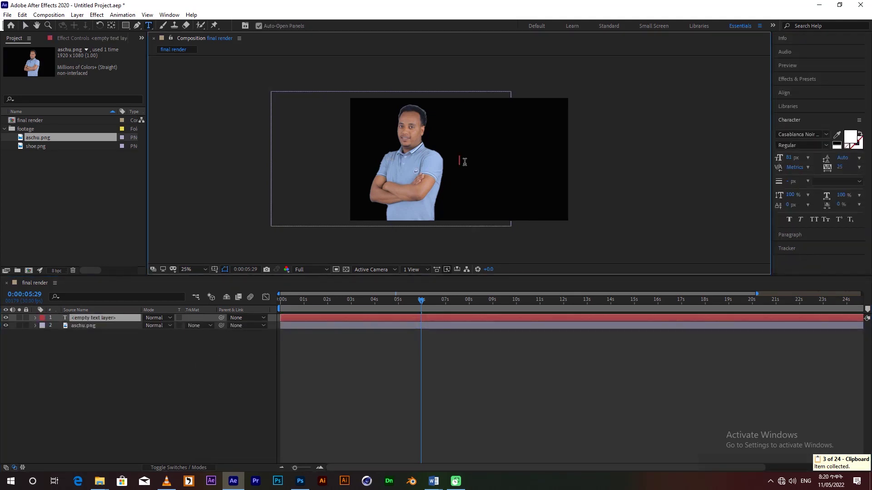
{"action": "key", "text": "ctrl+v"}
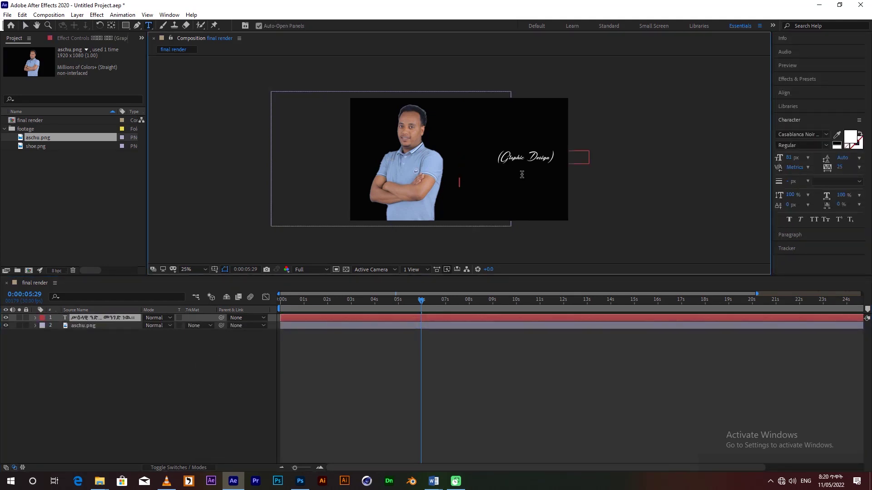
Step: Change the font of all the pasted text to Nokia Pure Headline Bold
{"action": "key", "text": "ctrl+a"}
{"action": "left_click", "coordinate": [805, 134]}
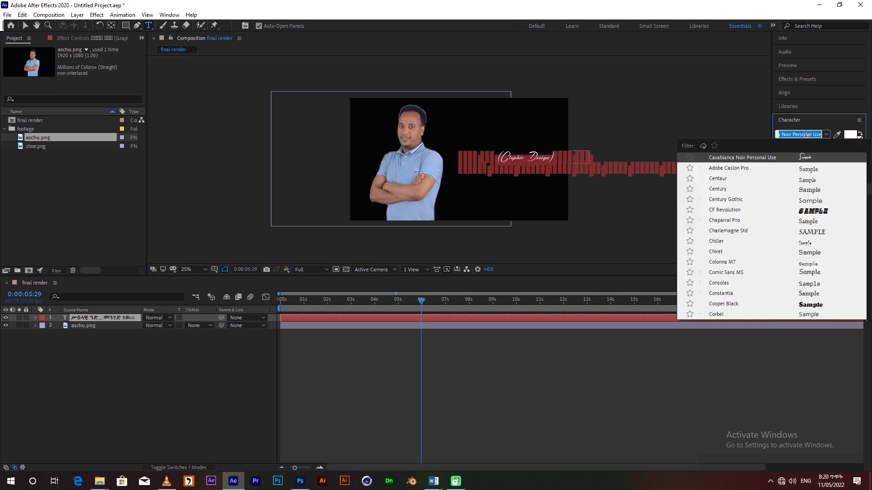
{"action": "type", "text": "Nokia"}
{"action": "key", "text": "Return"}
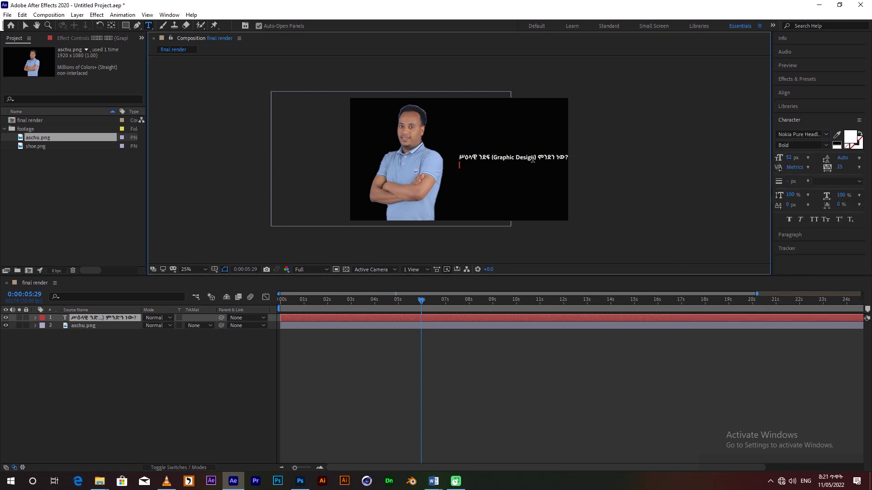
Step: Place the pasted definition in its own text layer below the heading, reducing its font size to 37 px and leading to 30 px
{"action": "key", "text": "v"}
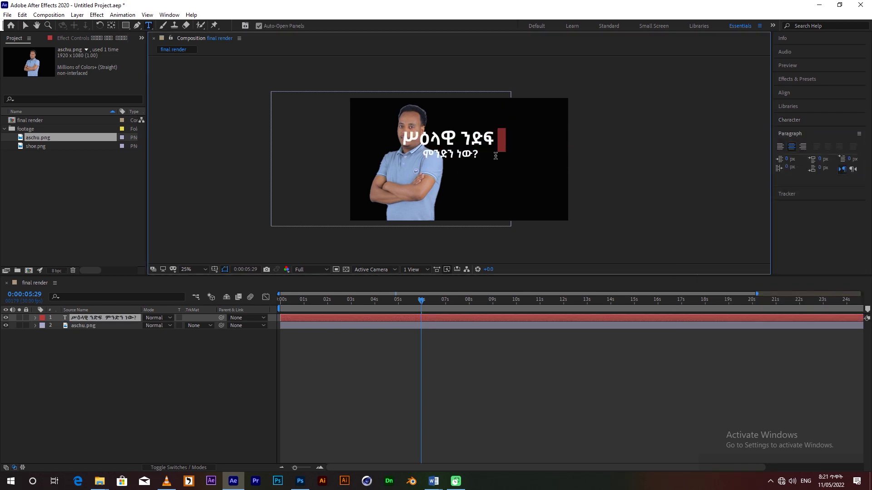
{"action": "left_click", "coordinate": [499, 134]}
{"action": "key", "text": "ctrl+alt+shift+t"}
{"action": "key", "text": "ctrl+v"}
{"action": "key", "text": "ctrl+a"}
{"action": "left_click_drag", "start_coordinate": [788, 158], "coordinate": [774, 158]}
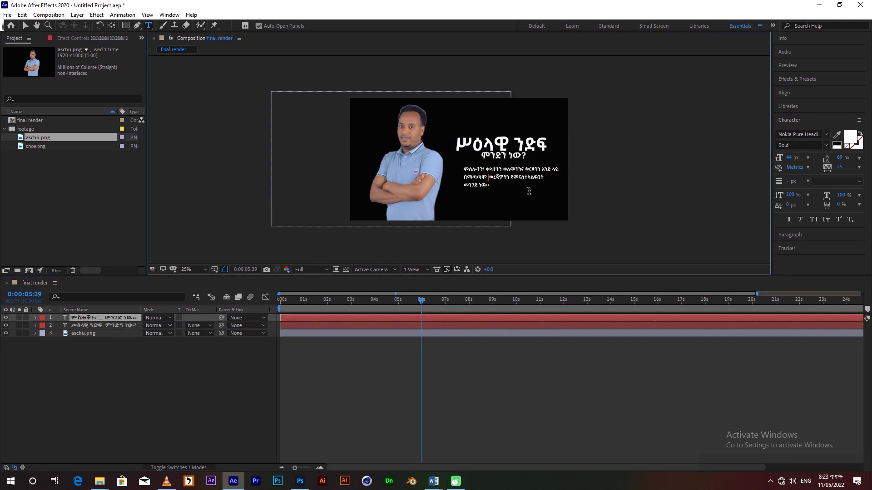
{"action": "left_click_drag", "start_coordinate": [839, 157], "coordinate": [835, 160]}
Step: Create a new shape layer in the final render composition and set its fill to None
{"action": "right_click", "coordinate": [101, 351]}
{"action": "mouse_move", "coordinate": [122, 356]}
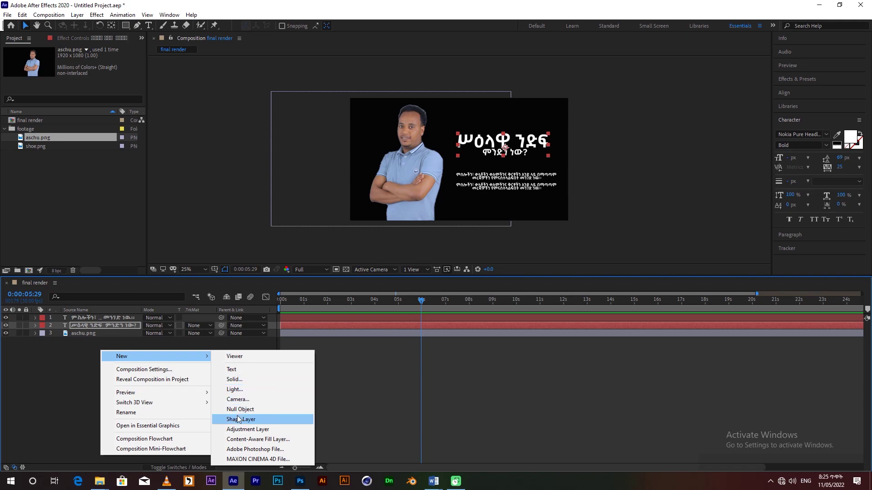
{"action": "left_click", "coordinate": [238, 419]}
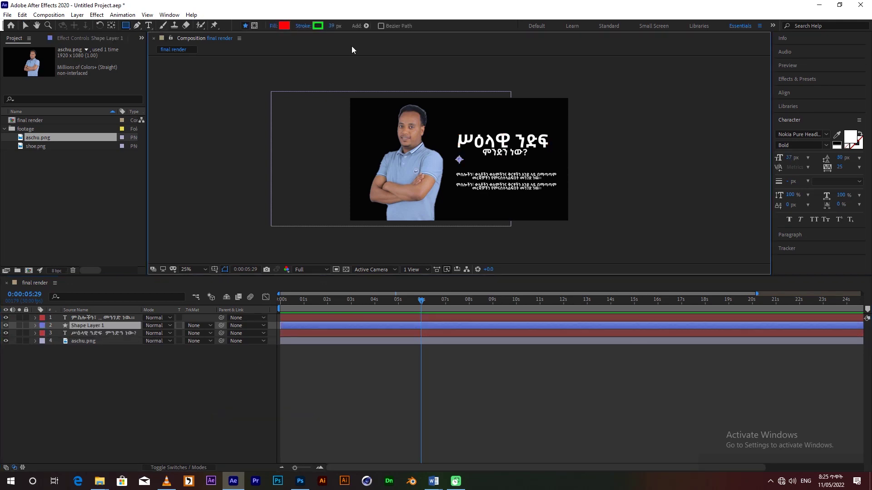
{"action": "left_click", "coordinate": [275, 26]}
{"action": "left_click", "coordinate": [389, 216]}
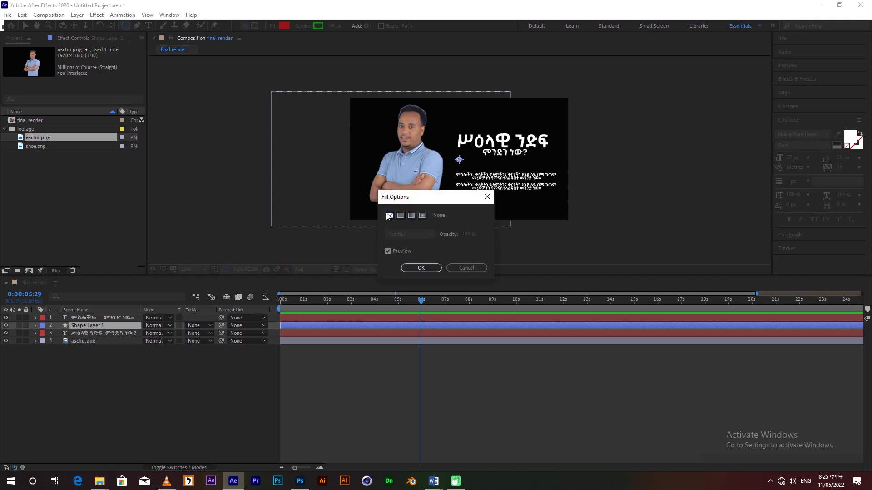
{"action": "left_click", "coordinate": [421, 268]}
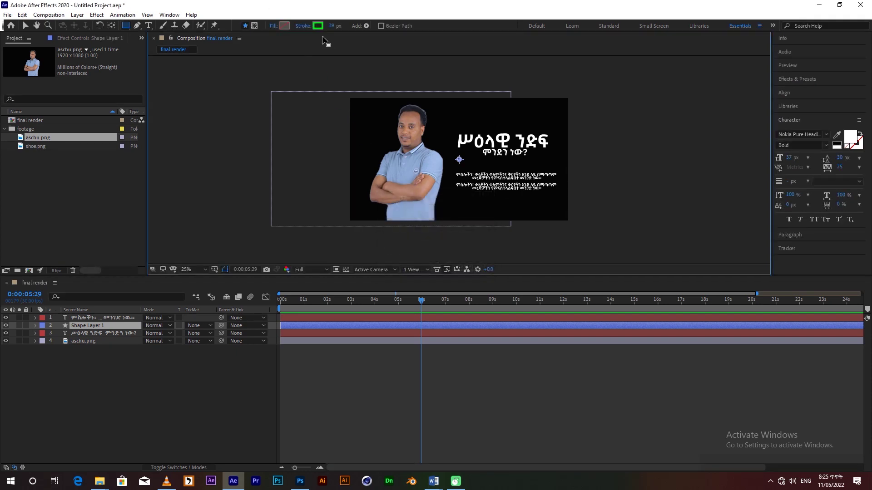
Step: Set the shape stroke color to golden yellow and draw a rectangle outline around the man's torso
{"action": "left_click", "coordinate": [318, 26]}
{"action": "left_click_drag", "start_coordinate": [72, 207], "coordinate": [39, 191]}
{"action": "left_click", "coordinate": [269, 202]}
{"action": "left_click", "coordinate": [318, 26]}
{"action": "left_click", "coordinate": [200, 302]}
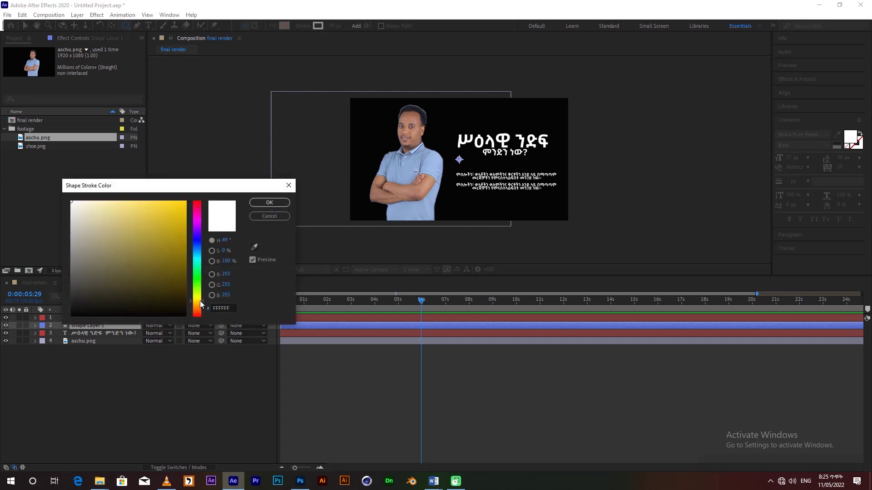
{"action": "left_click", "coordinate": [180, 214]}
{"action": "left_click", "coordinate": [270, 203]}
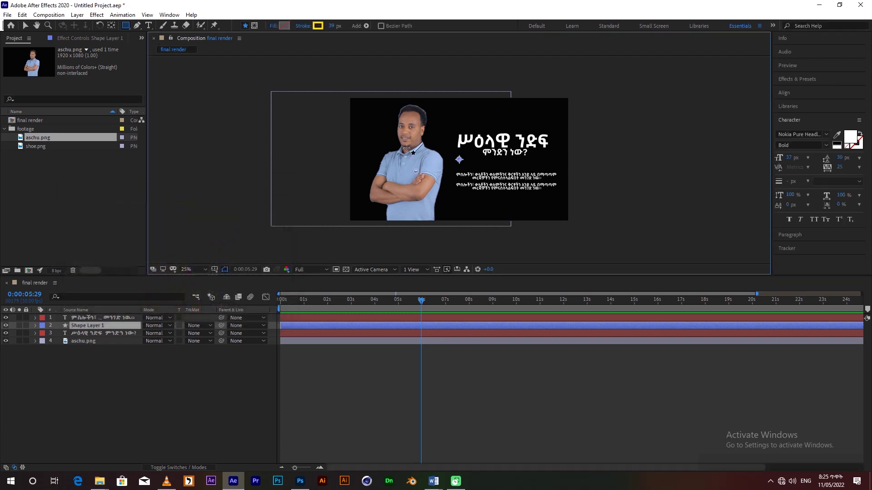
{"action": "mouse_move", "coordinate": [358, 150]}
{"action": "left_mouse_down"}
{"action": "mouse_move", "coordinate": [471, 210]}
{"action": "mouse_move", "coordinate": [452, 216]}
{"action": "left_mouse_up"}
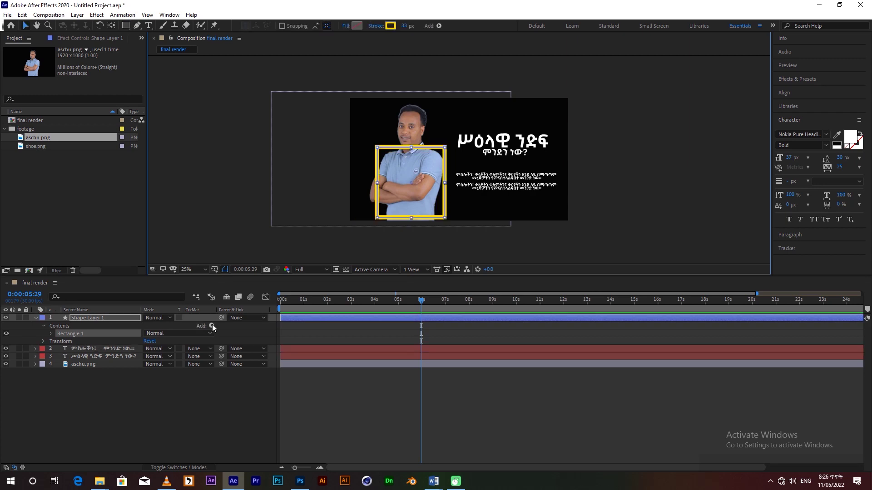
Step: Add Trim Paths to Rectangle 1 of the shape layer and expand its properties
{"action": "left_click", "coordinate": [212, 326]}
{"action": "left_click", "coordinate": [248, 276]}
{"action": "left_click", "coordinate": [59, 349]}
Step: Keyframe the Trim Paths Start and End at 0% near the beginning, and set End to 100% at 0:00:03:02
{"action": "left_click_drag", "start_coordinate": [335, 299], "coordinate": [352, 317]}
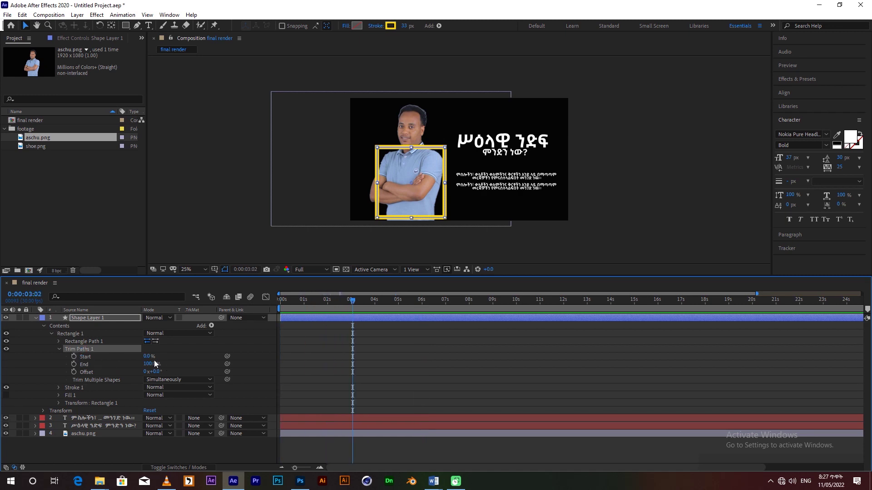
{"action": "left_click_drag", "start_coordinate": [149, 364], "coordinate": [109, 371]}
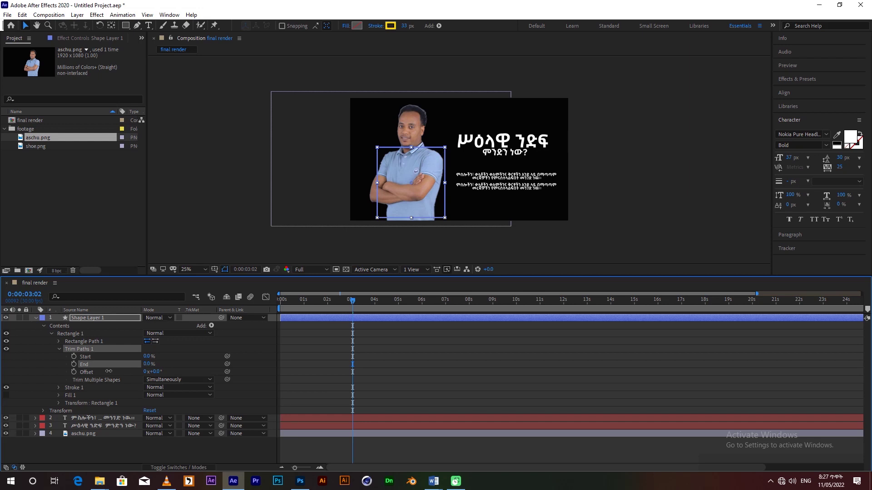
{"action": "left_click", "coordinate": [74, 364]}
{"action": "left_click", "coordinate": [74, 357]}
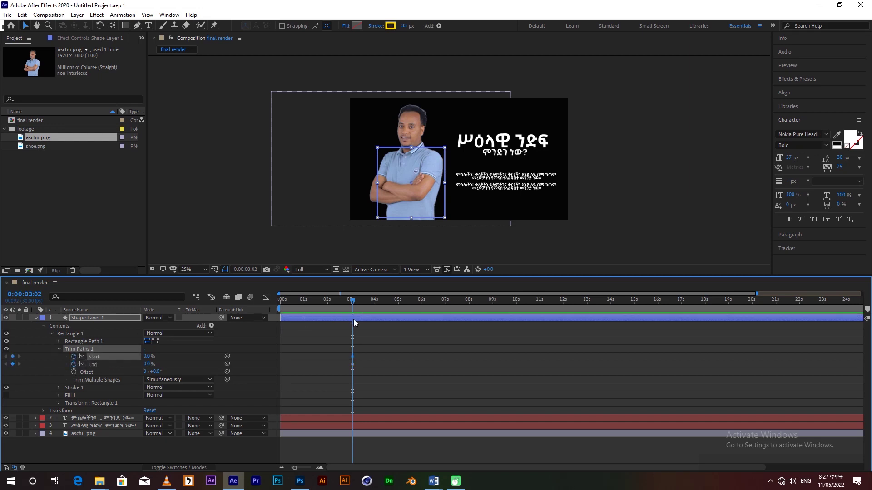
{"action": "left_click_drag", "start_coordinate": [352, 364], "coordinate": [289, 364]}
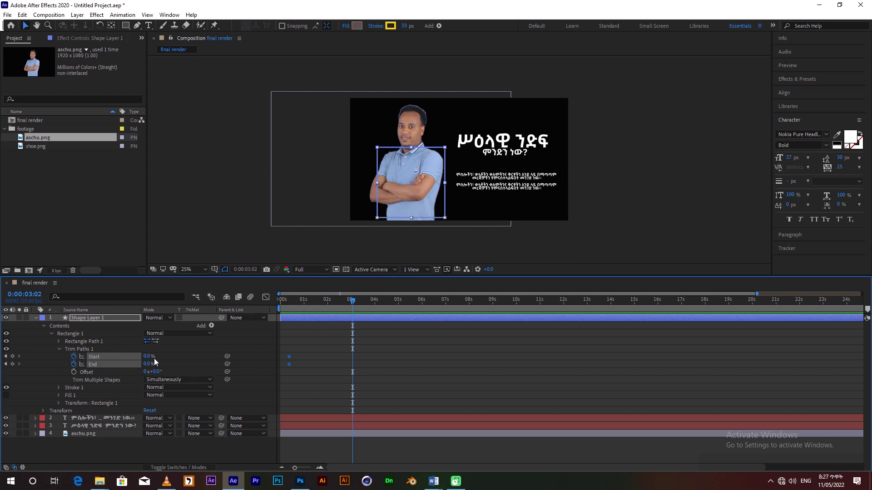
{"action": "left_click_drag", "start_coordinate": [148, 364], "coordinate": [192, 350]}
Step: Apply Easy Ease to the Trim Paths keyframes and adjust their speed curve in the graph editor
{"action": "left_click_drag", "start_coordinate": [364, 346], "coordinate": [291, 385]}
{"action": "right_click", "coordinate": [289, 364]}
{"action": "mouse_move", "coordinate": [333, 358]}
{"action": "left_click", "coordinate": [418, 388]}
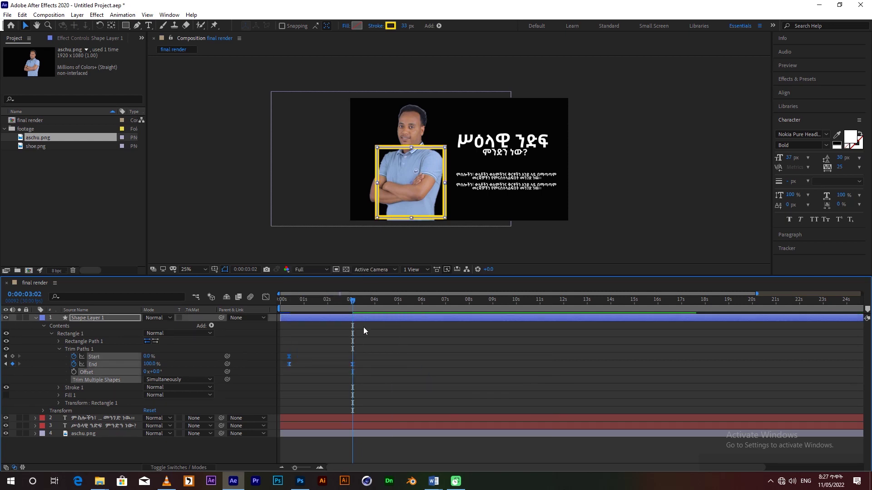
{"action": "left_click", "coordinate": [267, 297]}
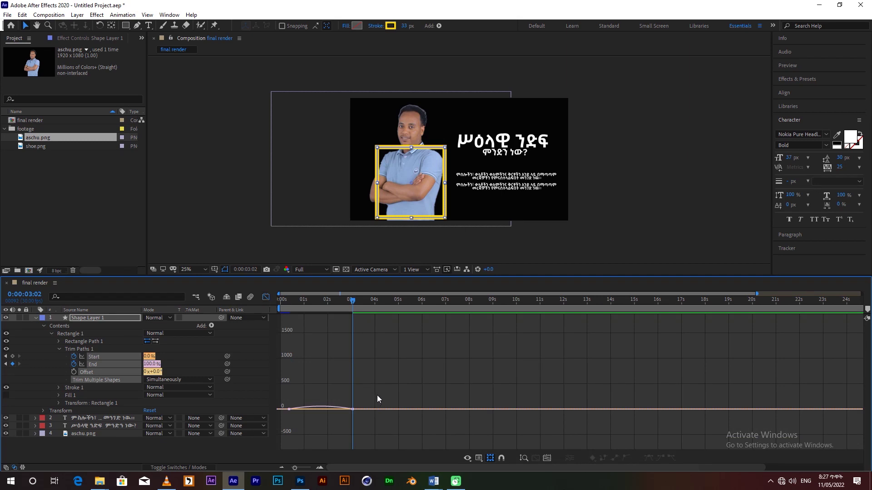
{"action": "left_click_drag", "start_coordinate": [366, 396], "coordinate": [312, 412]}
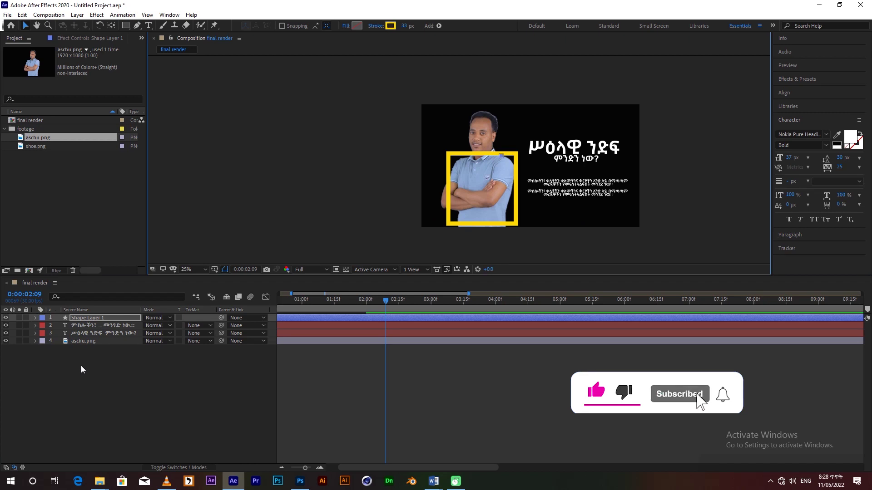
Step: Pre-compose all four layers into a new composition named scene 01
{"action": "left_click_drag", "start_coordinate": [81, 366], "coordinate": [105, 331]}
{"action": "key", "text": "ctrl+shift+c"}
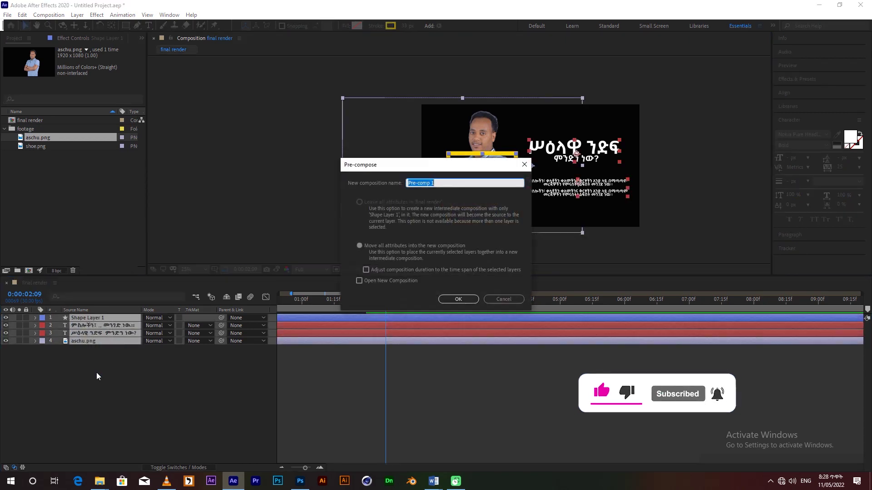
{"action": "type", "text": "sc"}
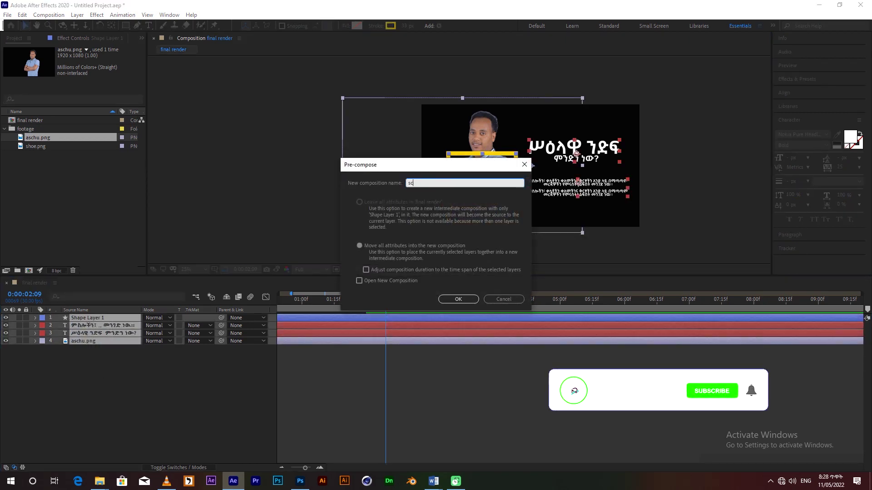
{"action": "type", "text": "ene 01"}
{"action": "key", "text": "Return"}
Step: Keyframe the scene 01 layer's position at 0:00:02:00, and move it below the frame to 960, 1673 at 0:00:00:00
{"action": "left_click", "coordinate": [412, 312]}
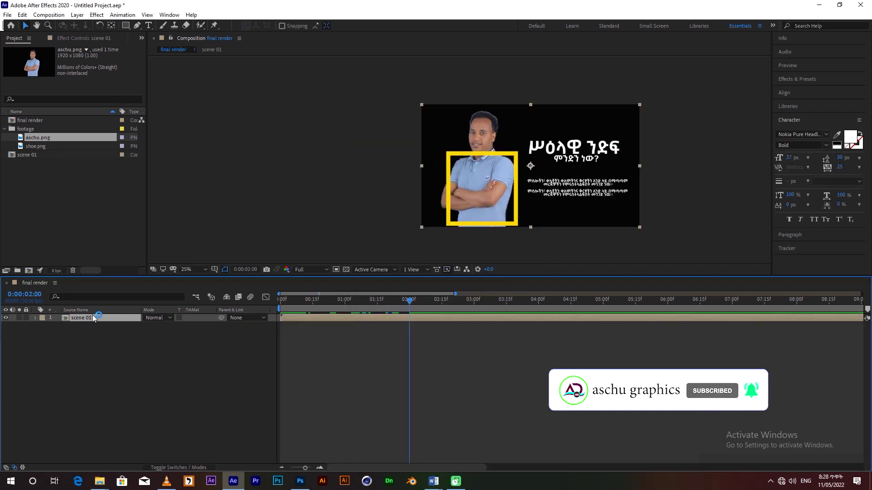
{"action": "left_click", "coordinate": [58, 326]}
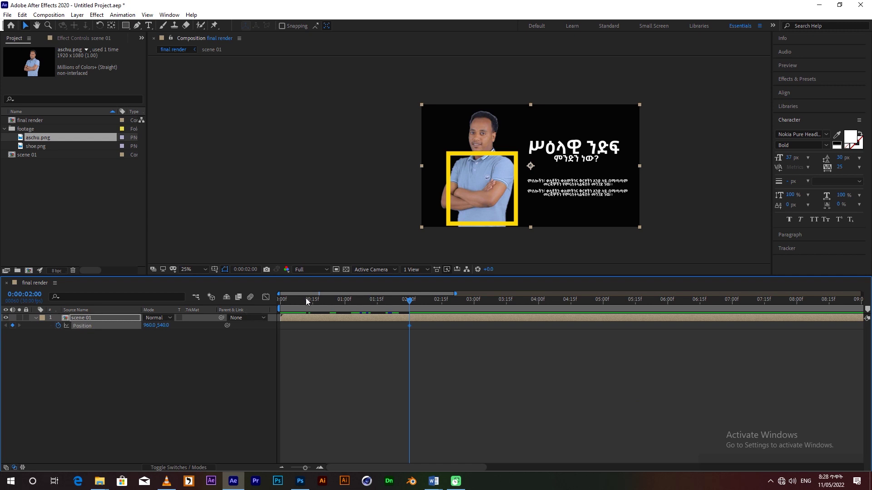
{"action": "left_click", "coordinate": [284, 299]}
{"action": "key", "text": "Home"}
{"action": "left_click_drag", "start_coordinate": [165, 327], "coordinate": [708, 303]}
Step: Apply Easy Ease to both position keyframes of scene 01 and reshape their speed curve in the graph editor
{"action": "left_click", "coordinate": [426, 327]}
{"action": "left_click_drag", "start_coordinate": [426, 327], "coordinate": [169, 372]}
{"action": "right_click", "coordinate": [282, 323]}
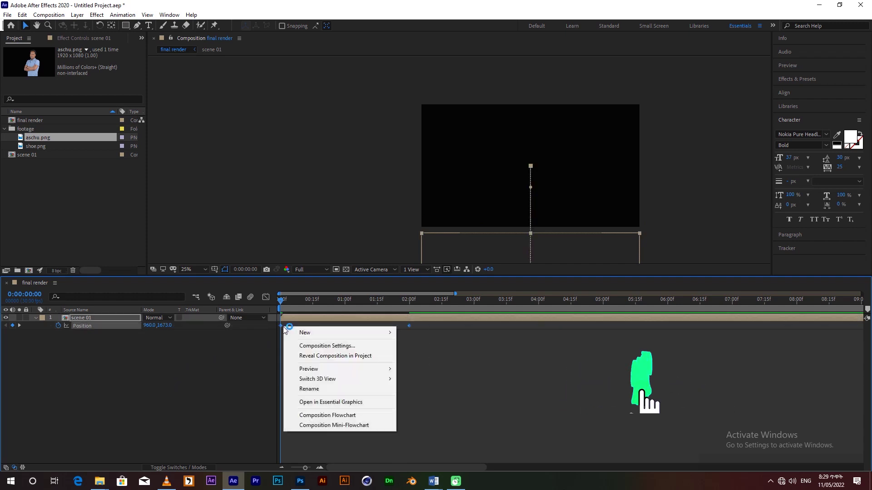
{"action": "left_click", "coordinate": [280, 322]}
{"action": "right_click", "coordinate": [281, 325]}
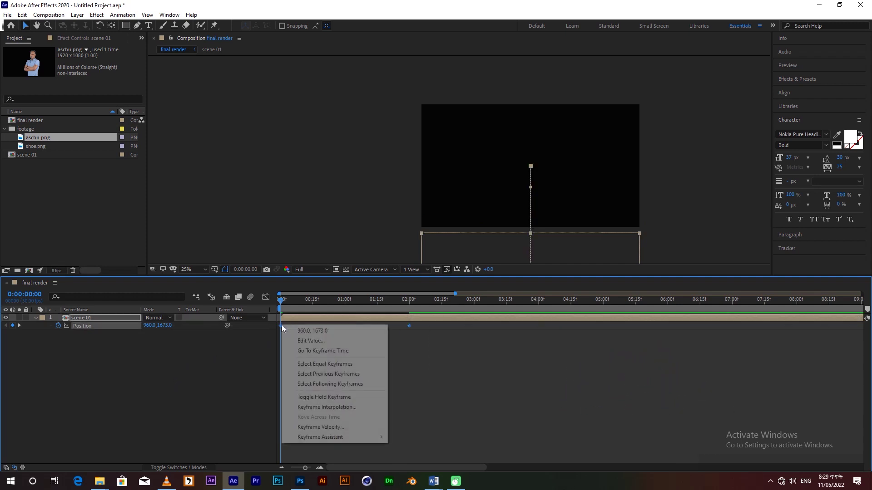
{"action": "mouse_move", "coordinate": [320, 437]}
{"action": "left_click", "coordinate": [451, 382]}
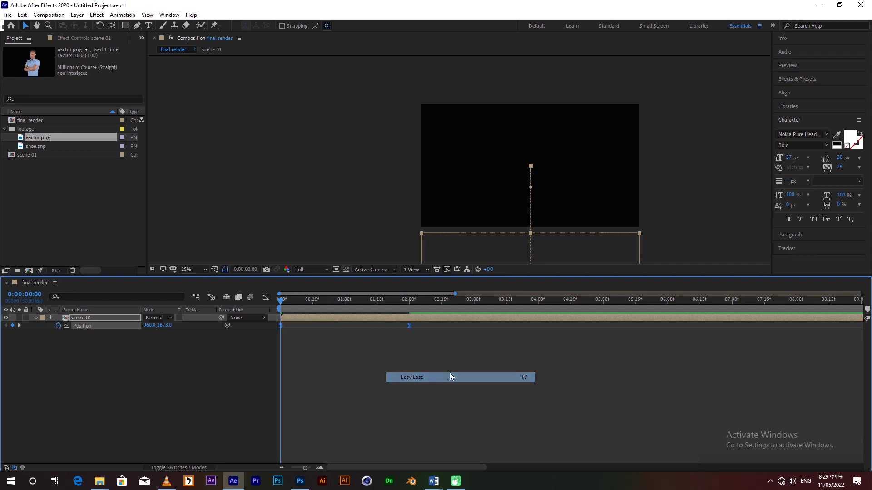
{"action": "key", "text": "shift+F3"}
{"action": "left_click_drag", "start_coordinate": [388, 409], "coordinate": [284, 411]}
{"action": "left_click", "coordinate": [266, 297]}
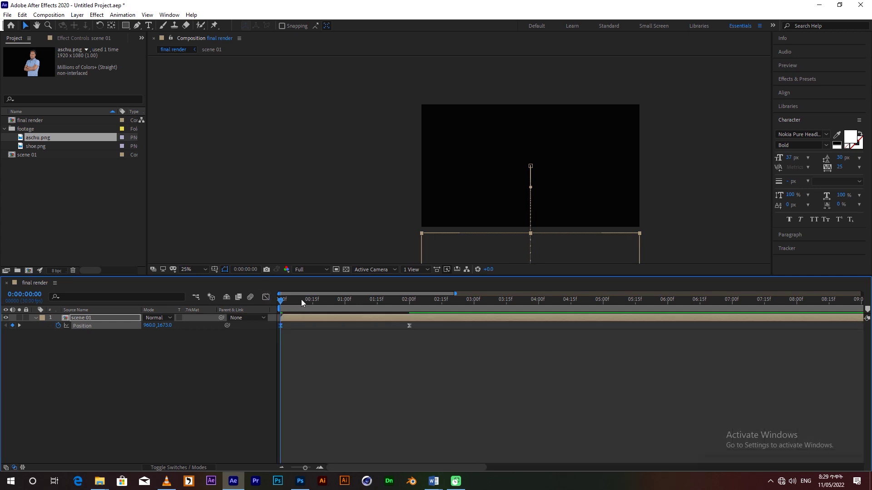
Step: Play back the scene 01 entrance animation and scrub through it to 0:00:01:28
{"action": "key", "text": "space"}
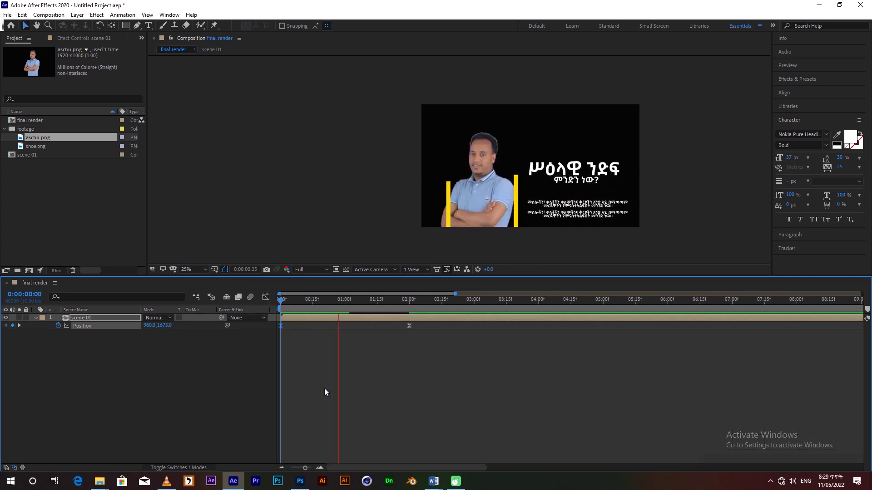
{"action": "left_click", "coordinate": [298, 301]}
{"action": "left_click_drag", "start_coordinate": [298, 302], "coordinate": [405, 301]}
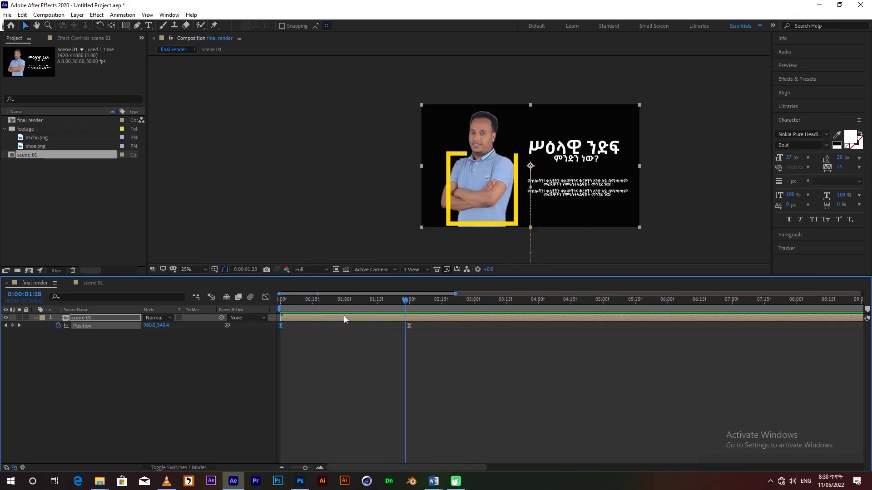
Step: Open the scene 01 composition and shift both text layers earlier so they start at the beginning of the timeline
{"action": "double_click", "coordinate": [344, 319]}
{"action": "left_click", "coordinate": [322, 347]}
{"action": "left_click", "coordinate": [331, 341], "text": "shift"}
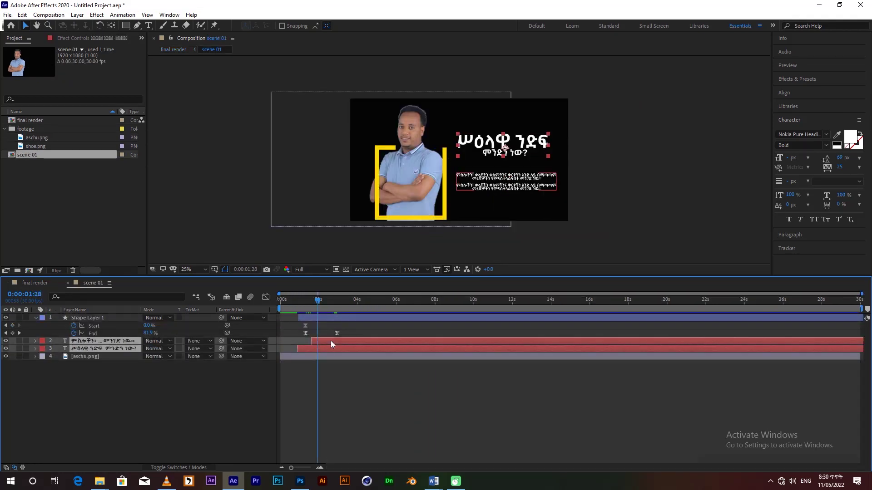
{"action": "left_click_drag", "start_coordinate": [334, 341], "coordinate": [316, 343]}
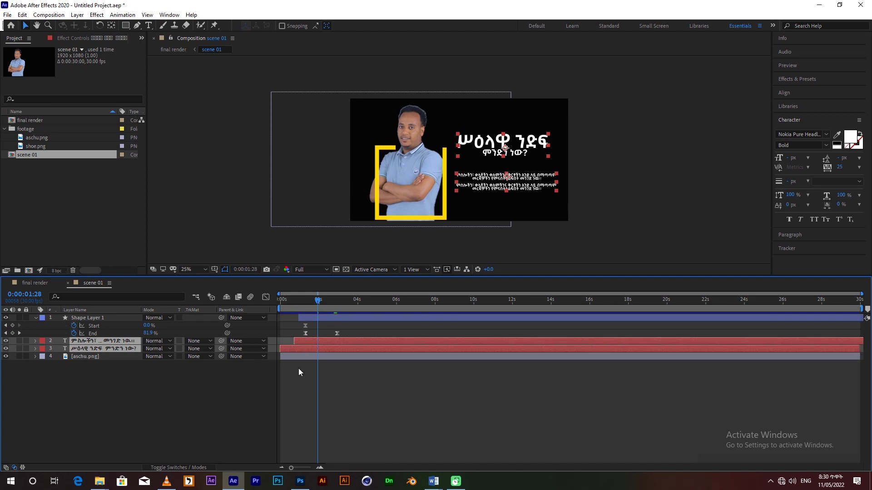
{"action": "left_click", "coordinate": [309, 340]}
{"action": "left_click_drag", "start_coordinate": [307, 343], "coordinate": [301, 345]}
Step: Keyframe the position of both text layers and aschu.png at 0:00:01:29, and lower them all by the same amount out of frame at 0:00:00:00
{"action": "key", "text": "Page_Down"}
{"action": "left_click", "coordinate": [326, 357], "text": "shift"}
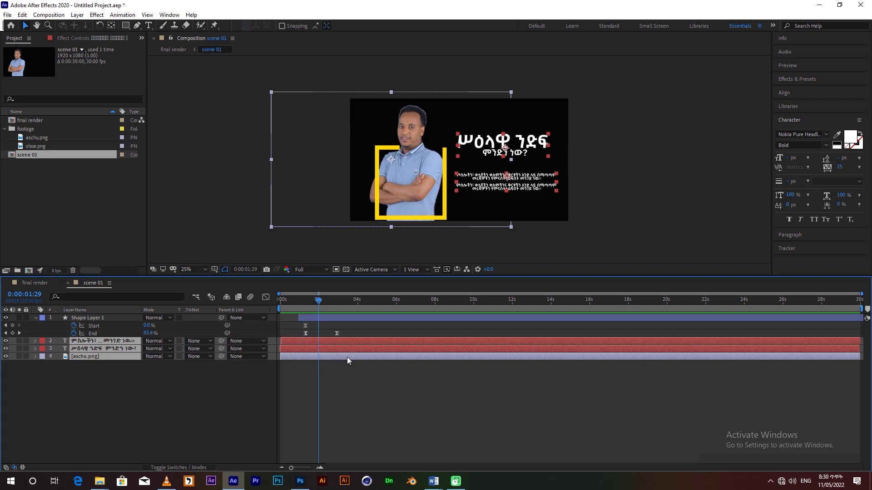
{"action": "key", "text": "p"}
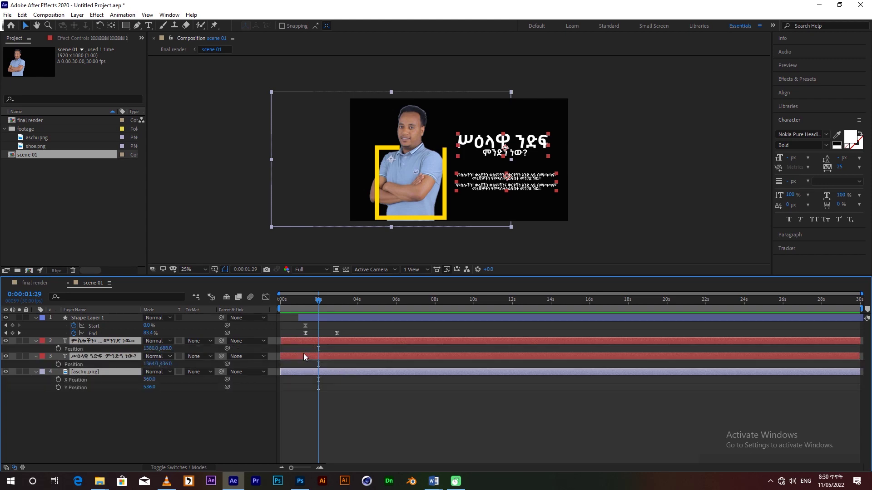
{"action": "left_click", "coordinate": [60, 348]}
{"action": "key", "text": "Home"}
{"action": "left_click_drag", "start_coordinate": [166, 348], "coordinate": [699, 292]}
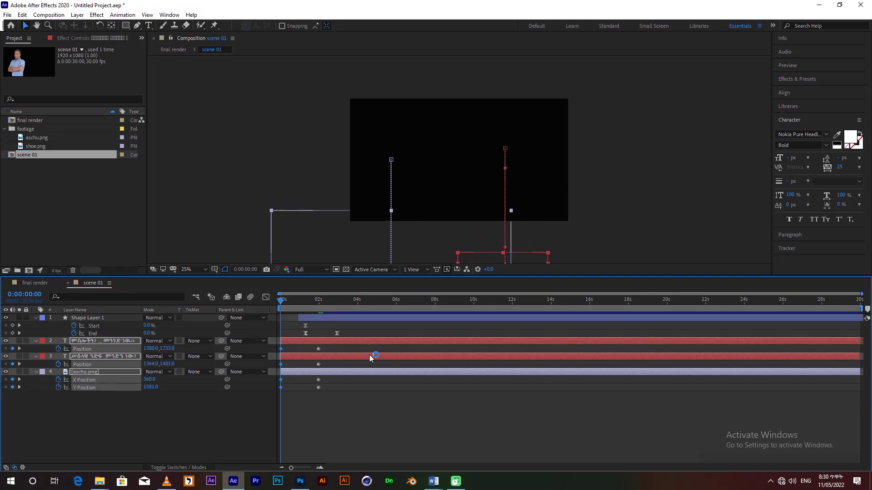
Step: Raise the starting positions of the definition and heading text layers to 1380, 1469 and 1364, 1217, and preview the motion
{"action": "left_click", "coordinate": [100, 362]}
{"action": "left_click", "coordinate": [100, 340], "text": "ctrl"}
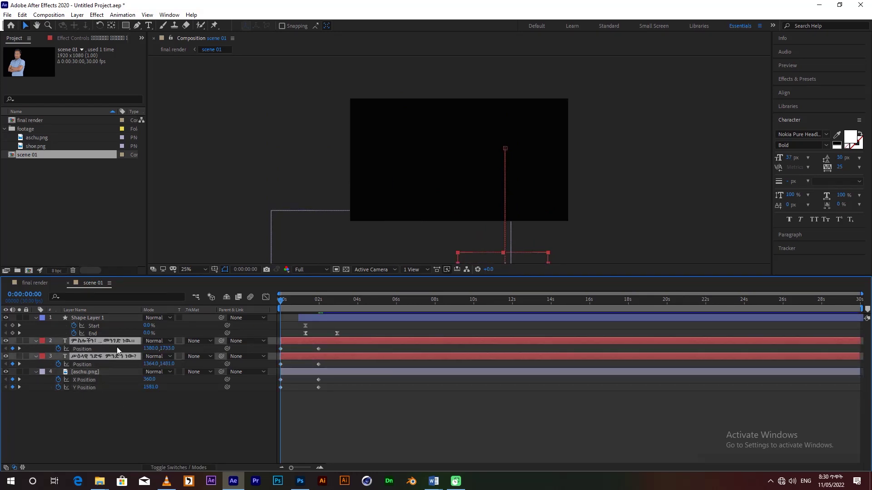
{"action": "left_click_drag", "start_coordinate": [508, 260], "coordinate": [520, 229]}
{"action": "key", "text": "space"}
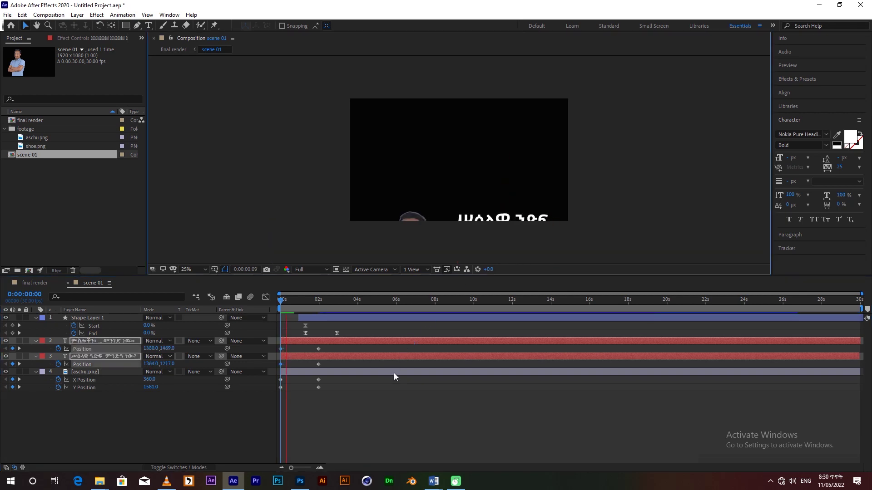
{"action": "left_click", "coordinate": [298, 299]}
Step: Apply Easy Ease to the position keyframes of the text and aschu.png layers, and reduce the first keyframes' influence to about 0.01% in the graph editor
{"action": "right_click", "coordinate": [281, 349]}
{"action": "mouse_move", "coordinate": [320, 462]}
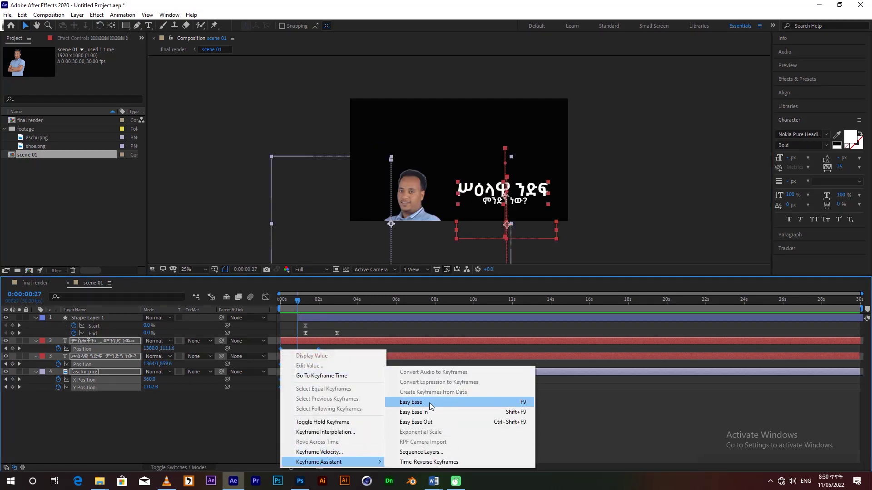
{"action": "left_click", "coordinate": [431, 403]}
{"action": "left_click", "coordinate": [266, 297]}
{"action": "left_click_drag", "start_coordinate": [359, 426], "coordinate": [279, 434]}
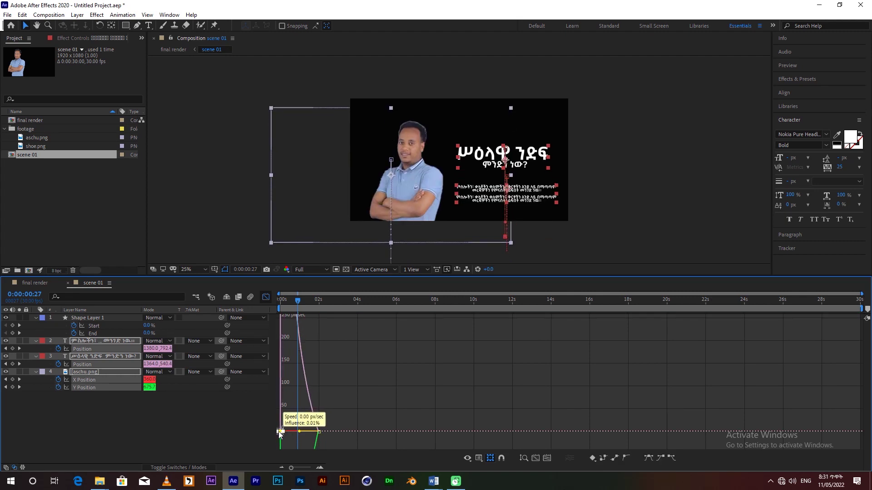
Step: Leave the graph editor and preview the eased entrance of the text and aschu.png layers in scene 01
{"action": "left_click", "coordinate": [265, 297]}
{"action": "left_click", "coordinate": [296, 301]}
{"action": "key", "text": "space"}
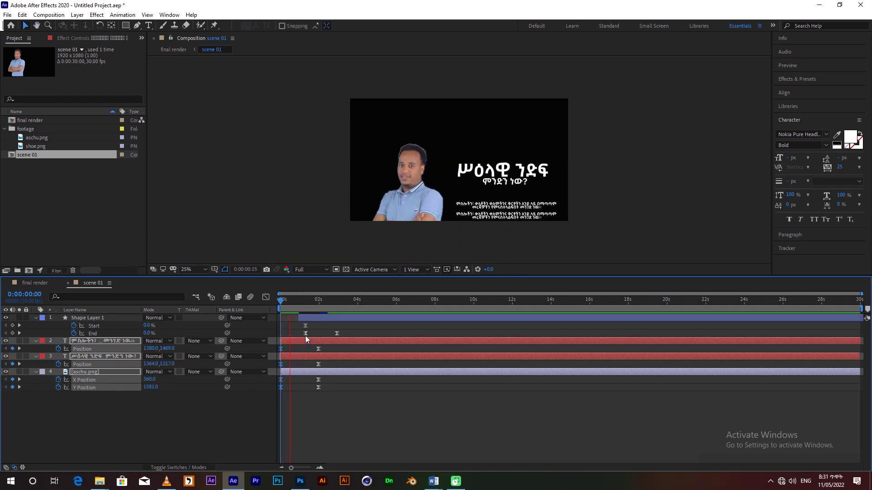
{"action": "left_click", "coordinate": [292, 300]}
{"action": "left_click", "coordinate": [207, 417]}
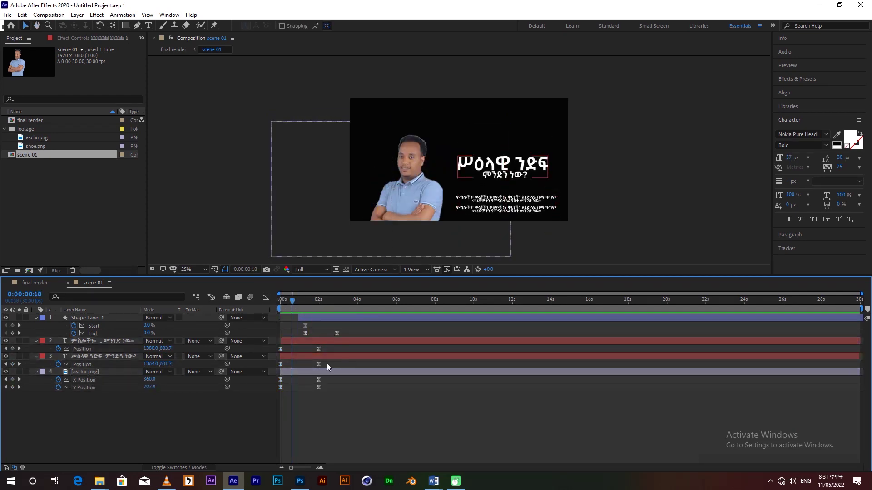
Step: Stagger the entrances by starting the heading text slightly later, the definition text later still, and Shape Layer 1 a little later, and preview the timing
{"action": "mouse_move", "coordinate": [307, 355]}
{"action": "left_mouse_down"}
{"action": "mouse_move", "coordinate": [321, 339]}
{"action": "mouse_move", "coordinate": [334, 342]}
{"action": "left_mouse_up"}
{"action": "left_click", "coordinate": [307, 334]}
{"action": "key", "text": "space"}
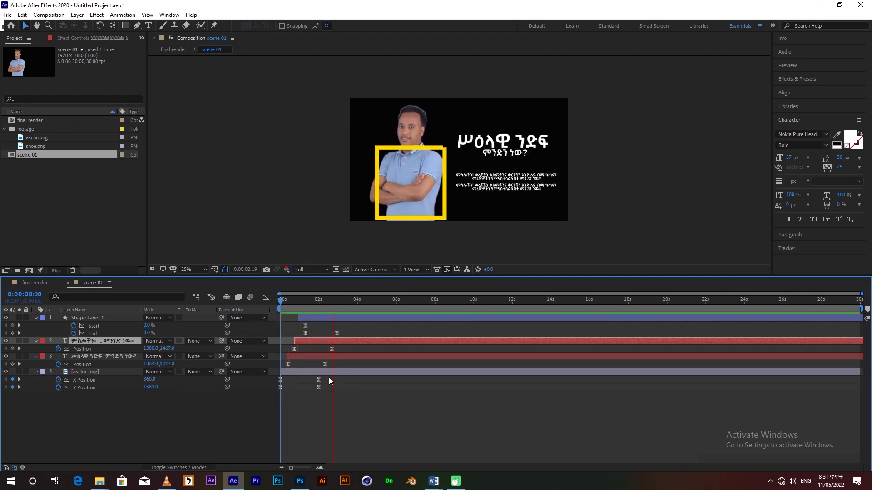
{"action": "left_click", "coordinate": [307, 301]}
{"action": "left_click_drag", "start_coordinate": [320, 316], "coordinate": [323, 315]}
{"action": "key", "text": "Home"}
{"action": "key", "text": "space"}
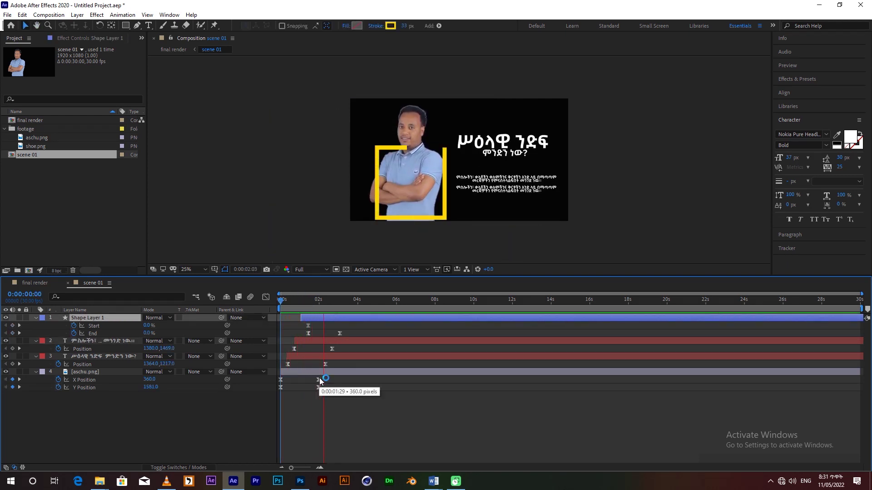
{"action": "key", "text": "space"}
Step: In the final render composition, move scene 01's second position keyframe to 0:00:01:00 and preview the faster entrance
{"action": "left_click", "coordinate": [28, 283]}
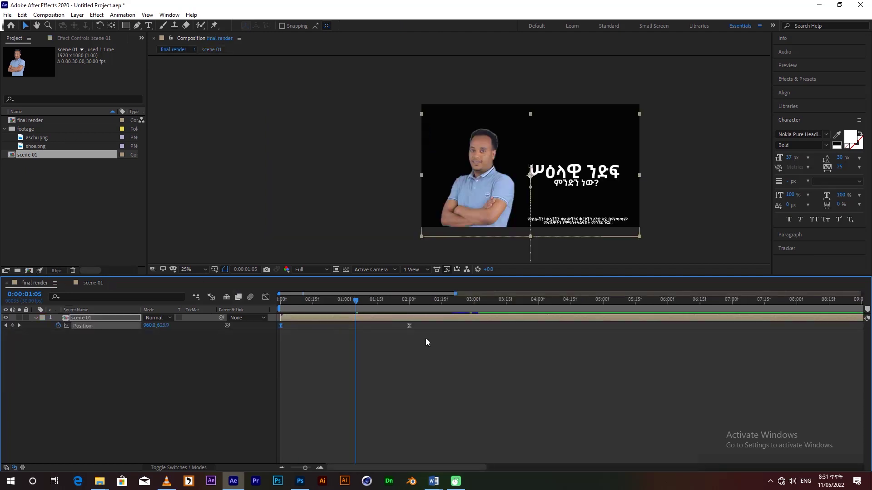
{"action": "key", "text": "Home"}
{"action": "key", "text": "space"}
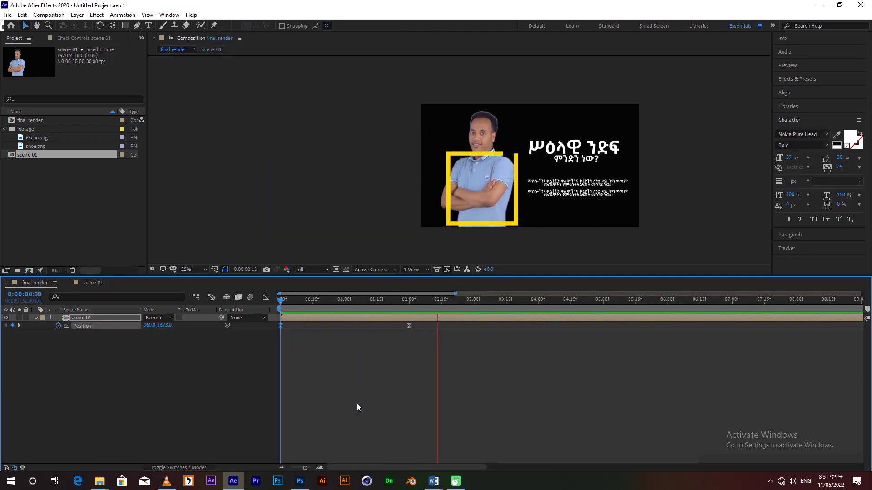
{"action": "left_click", "coordinate": [405, 333]}
{"action": "left_click_drag", "start_coordinate": [410, 325], "coordinate": [347, 336]}
{"action": "left_click_drag", "start_coordinate": [351, 305], "coordinate": [346, 314]}
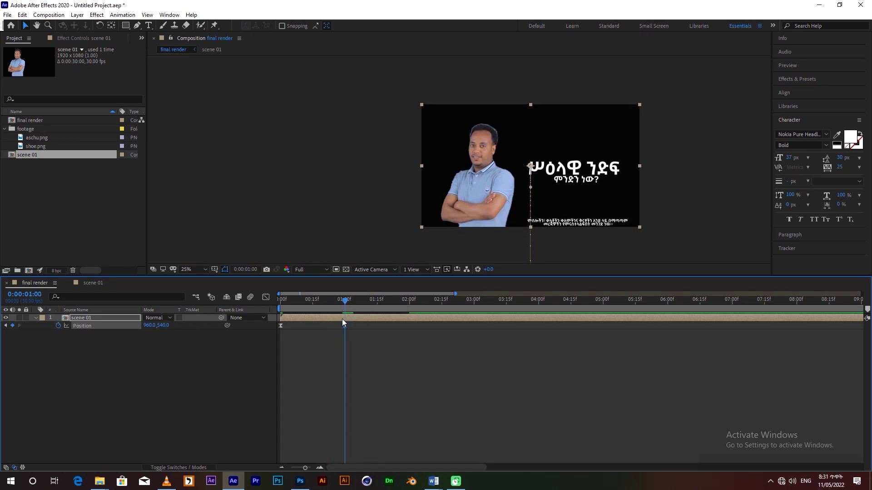
{"action": "left_click_drag", "start_coordinate": [333, 309], "coordinate": [274, 326]}
{"action": "key", "text": "space"}
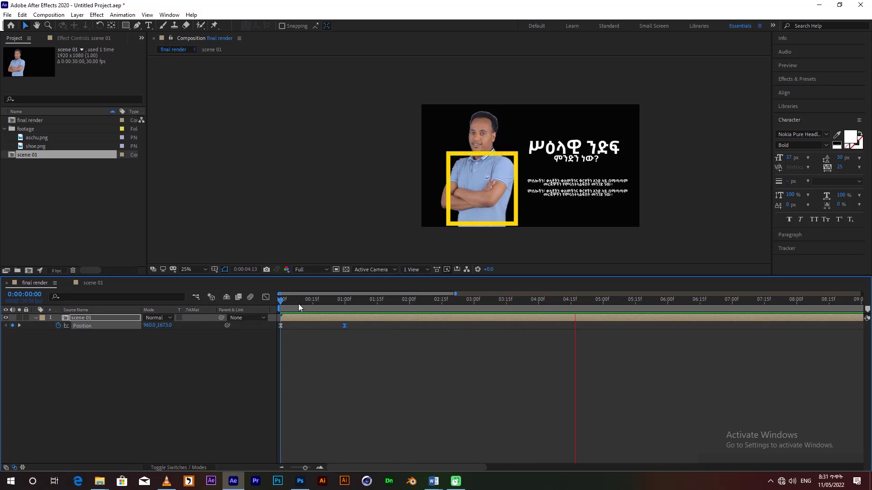
{"action": "left_click_drag", "start_coordinate": [300, 301], "coordinate": [328, 307]}
{"action": "key", "text": "Home"}
{"action": "key", "text": "space"}
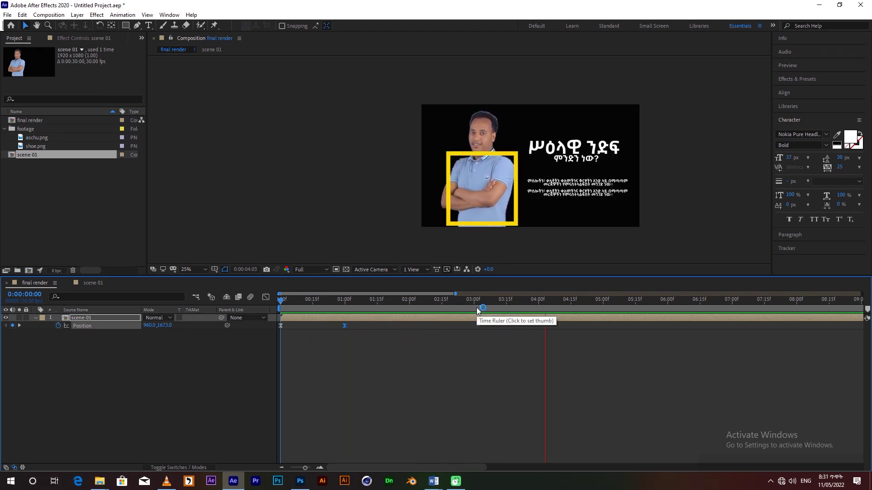
Step: Keyframe scene 01's position at 0:00:04:00, move the layer up just out of frame at 0:00:04:15, and preview the exit
{"action": "mouse_move", "coordinate": [468, 306]}
{"action": "left_mouse_down"}
{"action": "mouse_move", "coordinate": [293, 321]}
{"action": "mouse_move", "coordinate": [454, 307]}
{"action": "left_mouse_up"}
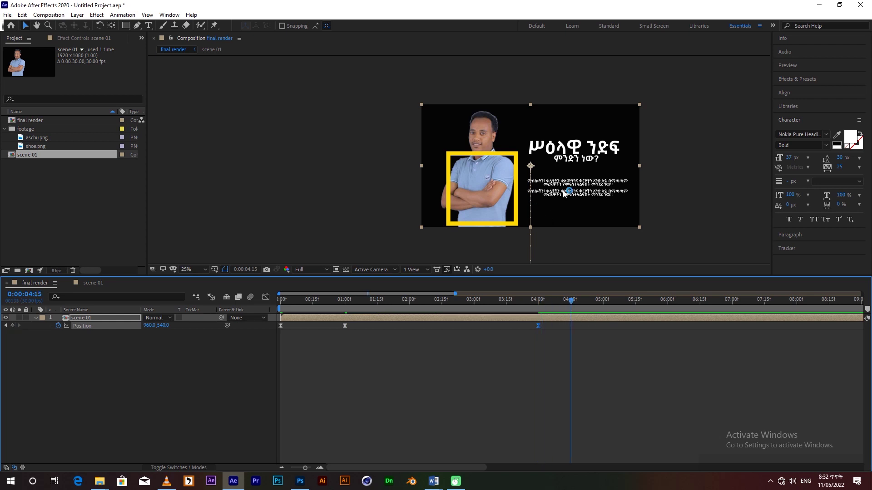
{"action": "left_click_drag", "start_coordinate": [564, 194], "coordinate": [560, 64]}
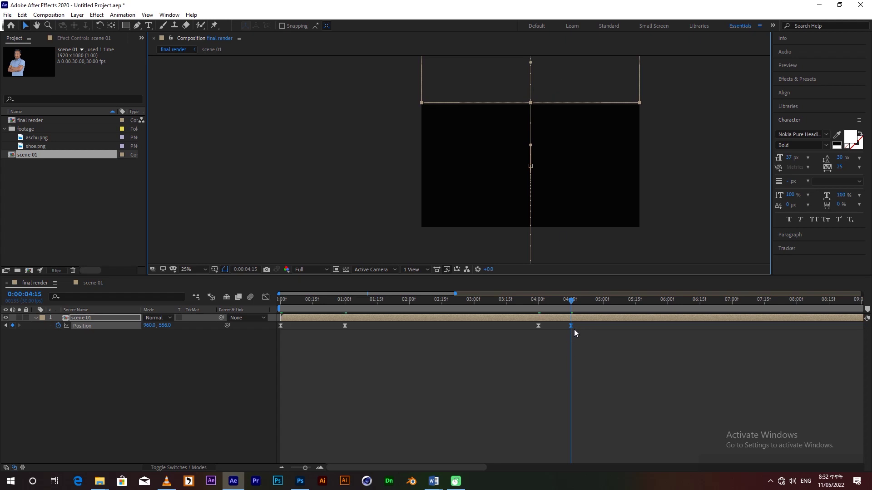
{"action": "left_click_drag", "start_coordinate": [576, 327], "coordinate": [506, 355]}
{"action": "left_click_drag", "start_coordinate": [536, 312], "coordinate": [522, 311]}
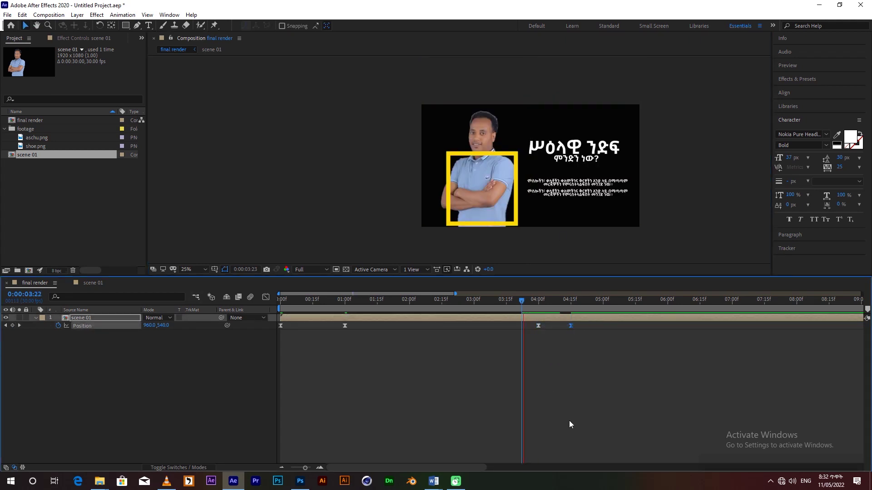
{"action": "key", "text": "space"}
{"action": "key", "text": "space"}
{"action": "key", "text": "space"}
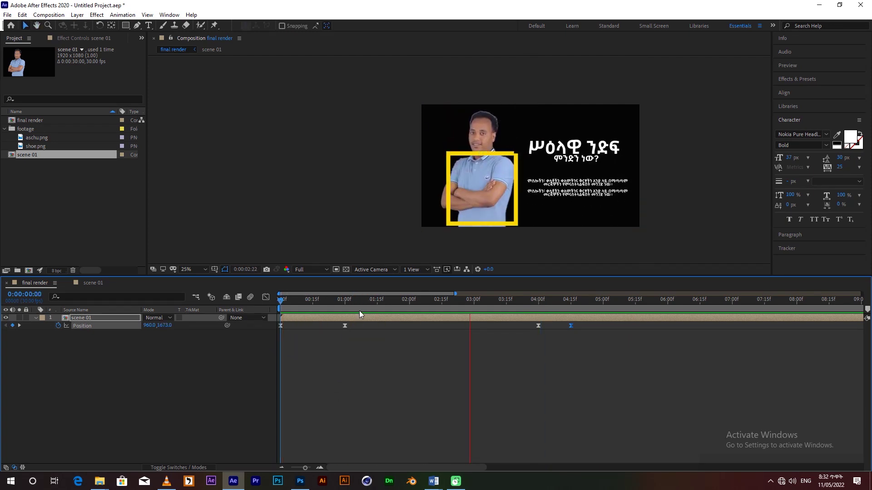
{"action": "left_click_drag", "start_coordinate": [437, 304], "coordinate": [489, 301]}
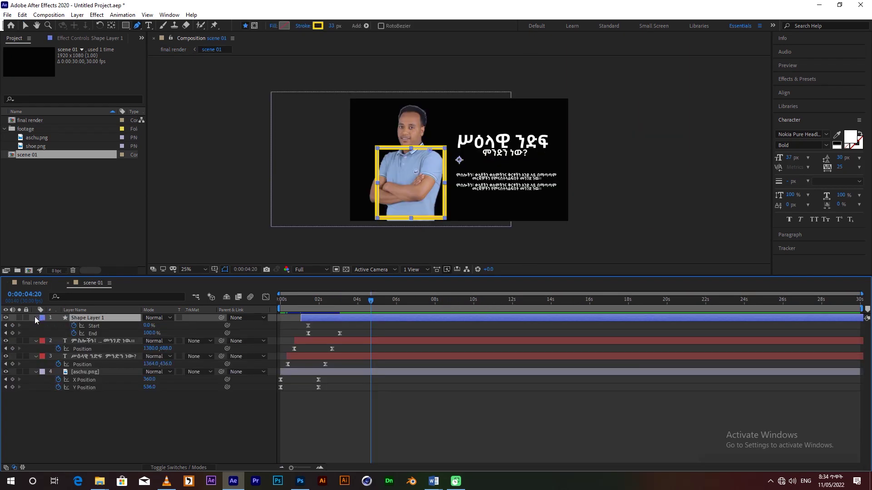
Step: Pre-compose Shape Layer 1 in scene 01 as Shape Layer 1 Comp 1, moving all attributes into the new composition
{"action": "left_click", "coordinate": [35, 318]}
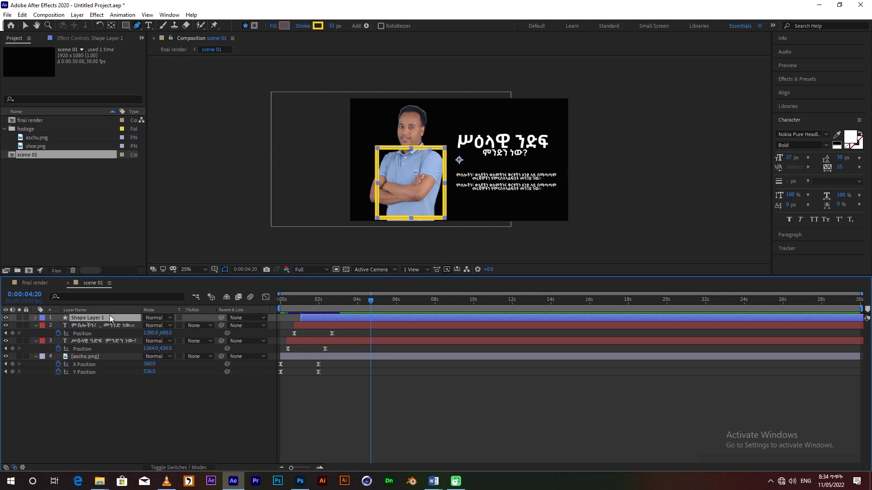
{"action": "key", "text": "ctrl+shift+c"}
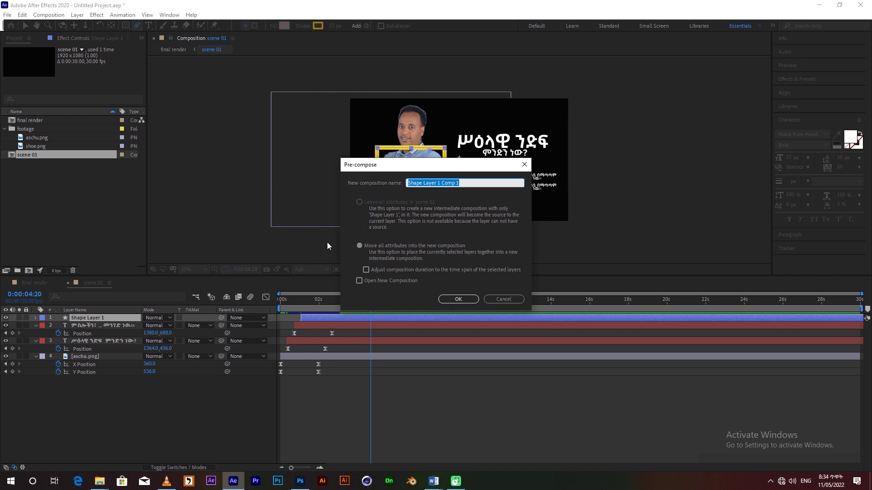
{"action": "left_click", "coordinate": [456, 300]}
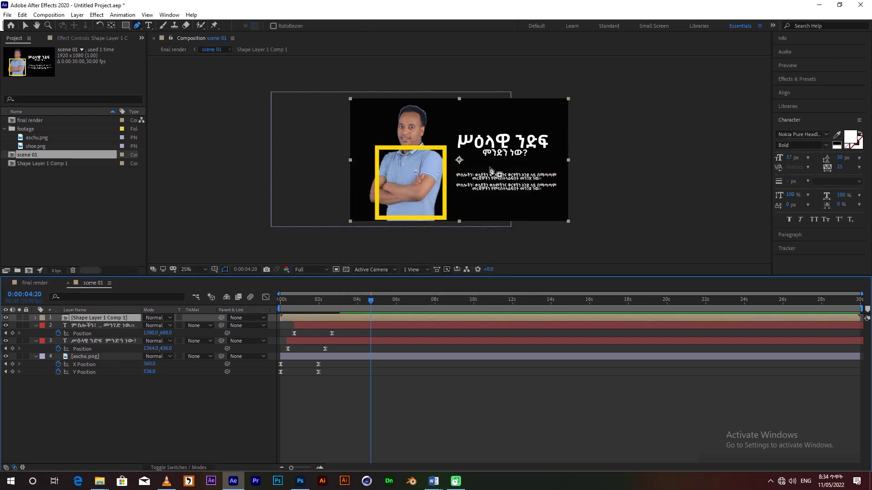
Step: Draw a Pen tool mask around the man's upper body and folded arms on Shape Layer 1 Comp 1, and invert the mask
{"action": "left_click", "coordinate": [427, 148]}
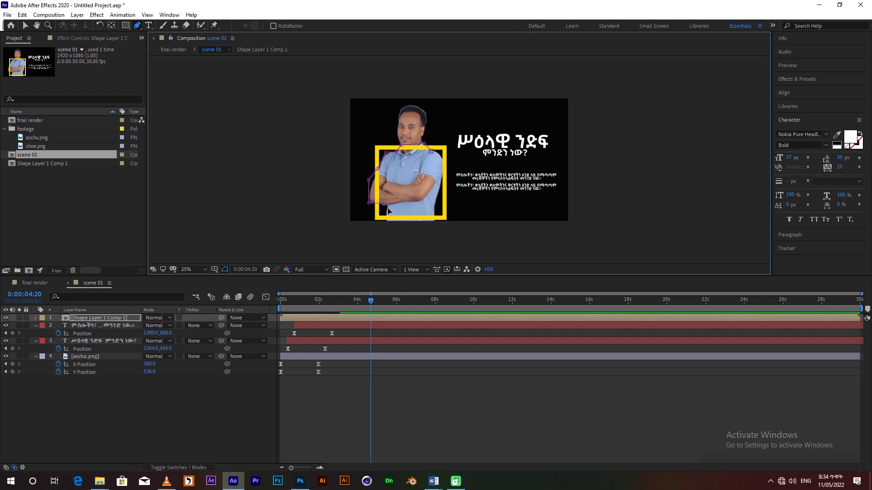
{"action": "left_click", "coordinate": [427, 195]}
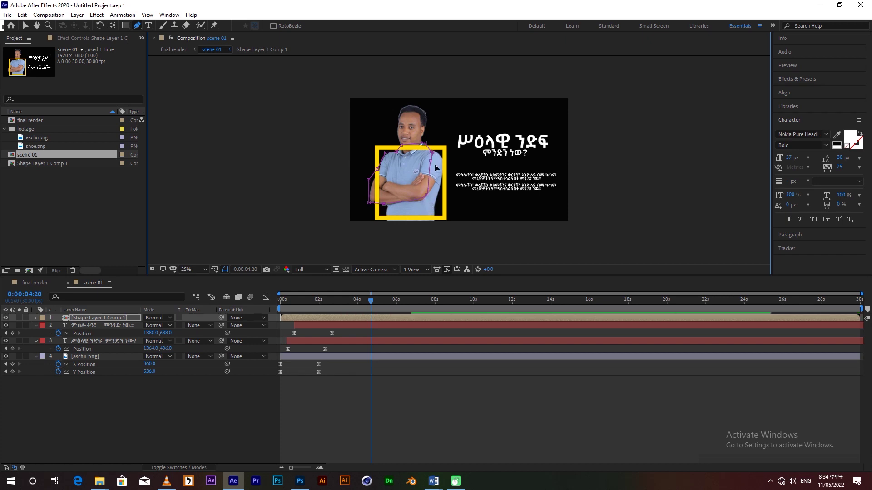
{"action": "left_click", "coordinate": [433, 153]}
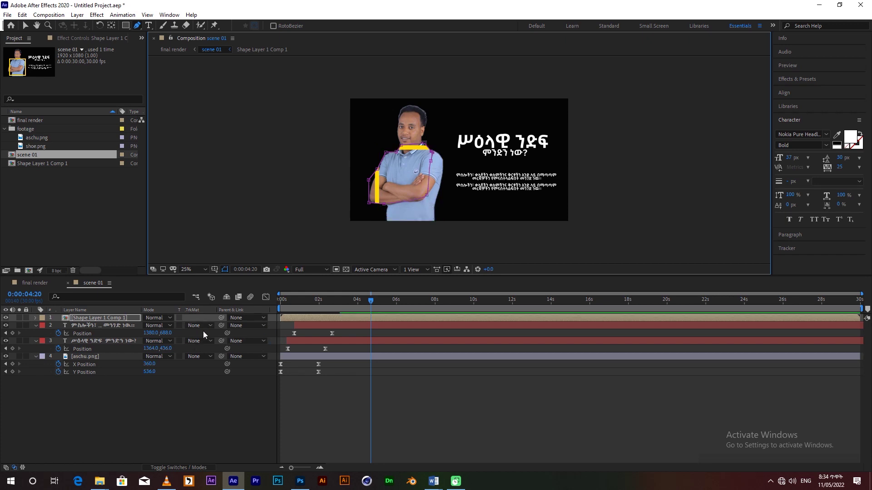
{"action": "key", "text": "m"}
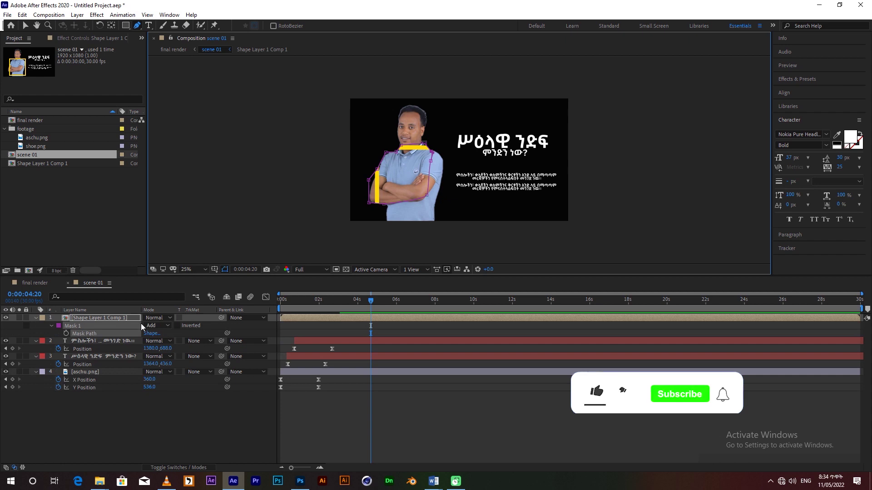
{"action": "left_click", "coordinate": [177, 326]}
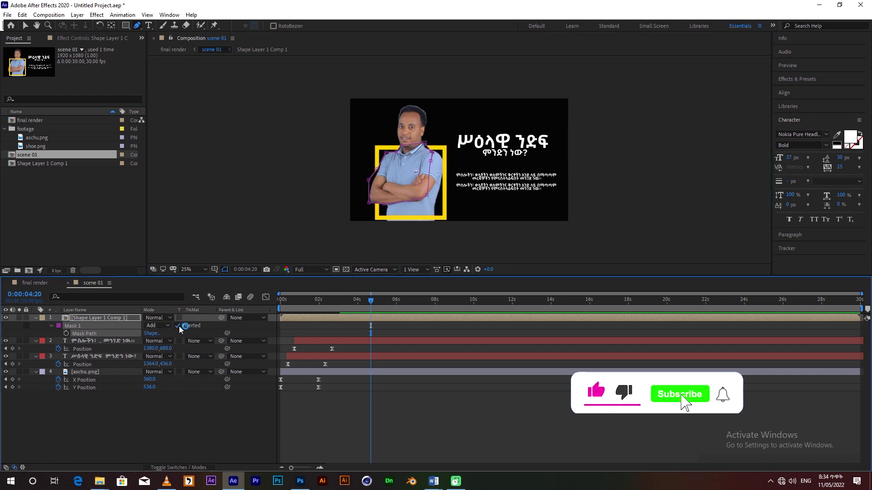
Step: Refine the mask along the collar and the shoulder nearest the text by adding vertices and moving points onto the shirt's edge
{"action": "key", "text": "period"}
{"action": "key", "text": "period"}
{"action": "key", "text": "period"}
{"action": "key", "text": "period"}
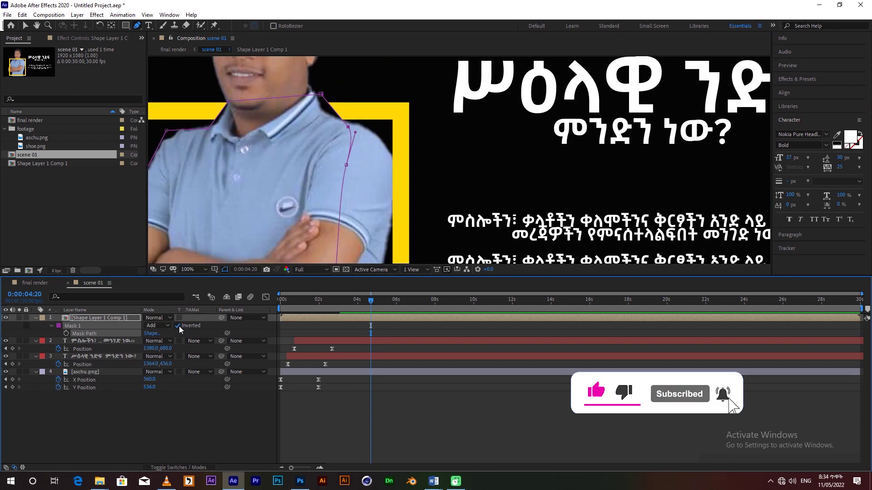
{"action": "left_click_drag", "start_coordinate": [321, 94], "coordinate": [511, 87]}
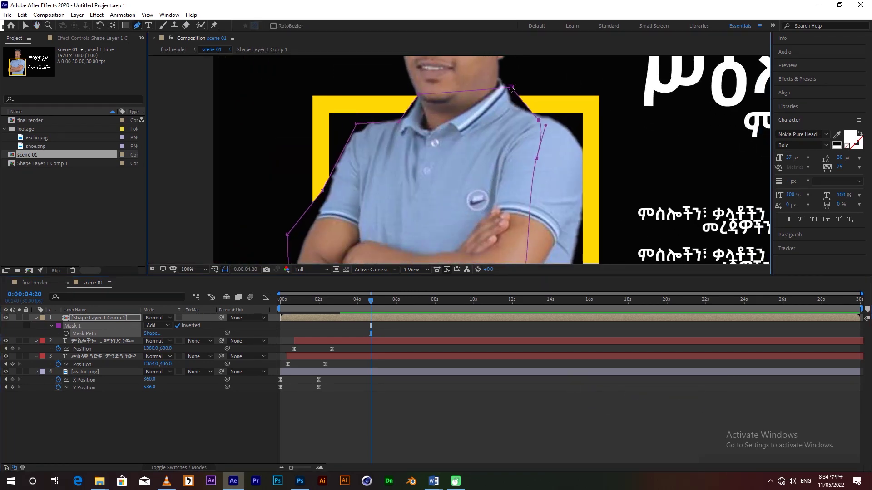
{"action": "left_click_drag", "start_coordinate": [518, 101], "coordinate": [511, 100]}
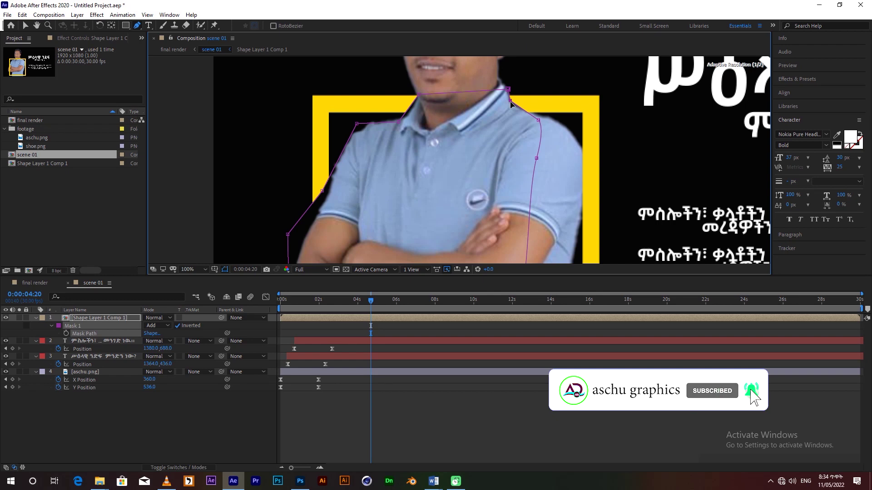
{"action": "left_click", "coordinate": [519, 101]}
{"action": "left_click", "coordinate": [527, 108]}
{"action": "key", "text": "v"}
{"action": "double_click", "coordinate": [526, 108]}
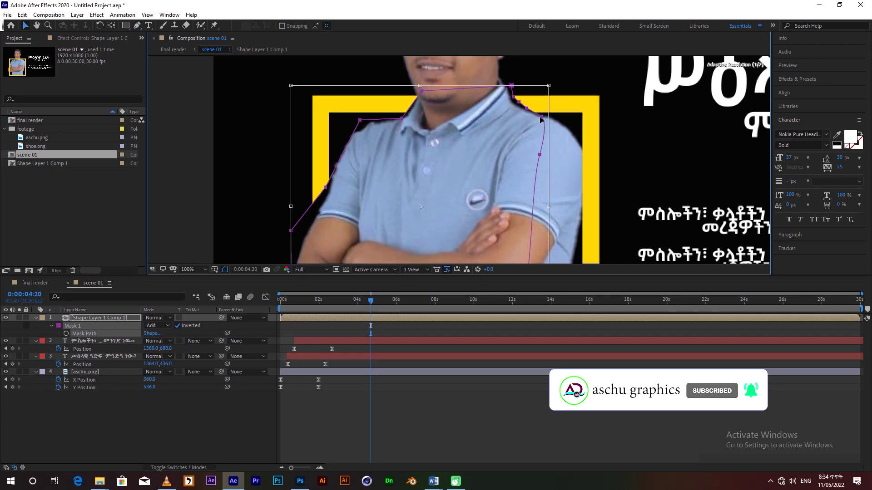
{"action": "left_click_drag", "start_coordinate": [540, 119], "coordinate": [537, 122]}
{"action": "left_click", "coordinate": [136, 26]}
{"action": "key", "text": "Escape"}
Step: Fit the mask to the opposite shoulder and sleeve, and add a vertex beneath the elbow where the arm overlaps the yellow frame
{"action": "left_click_drag", "start_coordinate": [357, 123], "coordinate": [408, 117]}
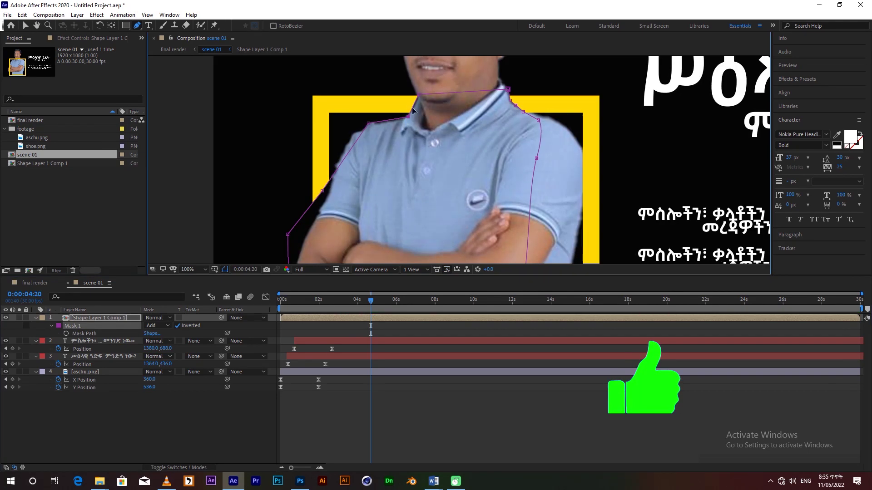
{"action": "left_click_drag", "start_coordinate": [332, 180], "coordinate": [346, 155]}
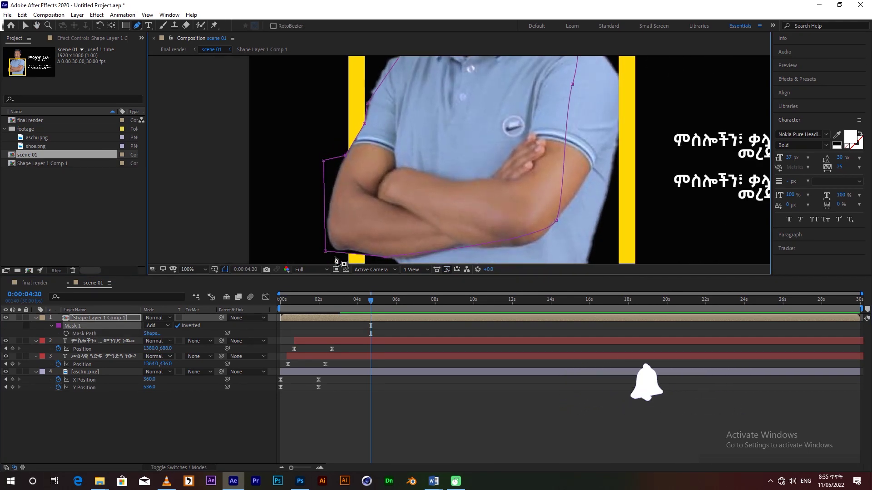
{"action": "left_click", "coordinate": [344, 250]}
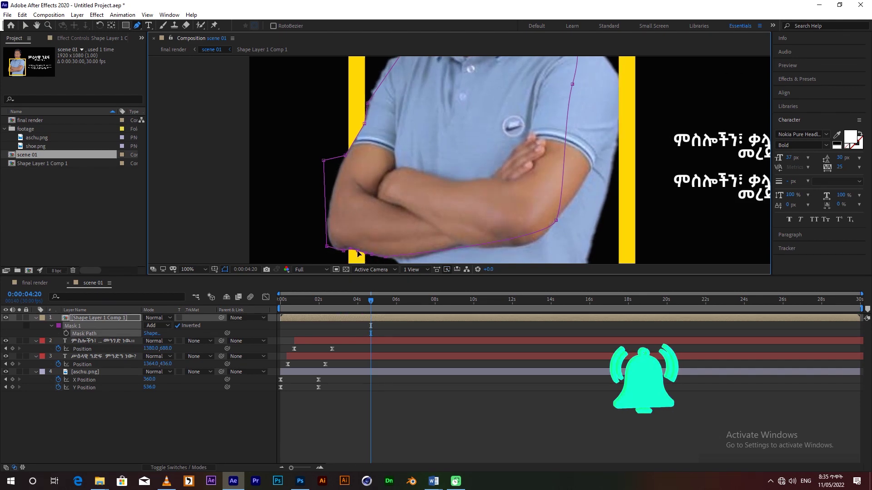
{"action": "scroll", "coordinate": [359, 253], "scroll_direction": "down", "scroll_amount": 4}
{"action": "key", "text": "v"}
{"action": "key", "text": "Home"}
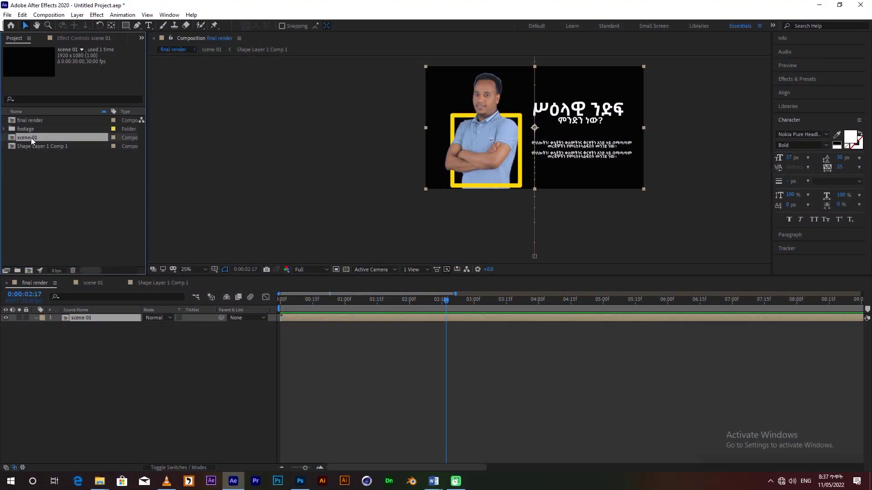
Step: Duplicate the scene 01 composition as scene 02, and move scene 01's exit position keyframes in final render to 0:00:03:00 and 0:00:03:15
{"action": "key", "text": "ctrl+d"}
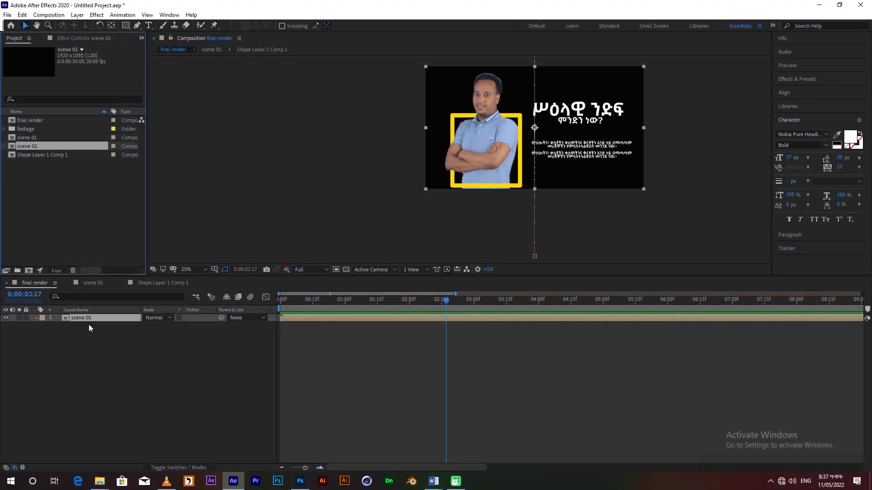
{"action": "left_click_drag", "start_coordinate": [444, 303], "coordinate": [392, 308]}
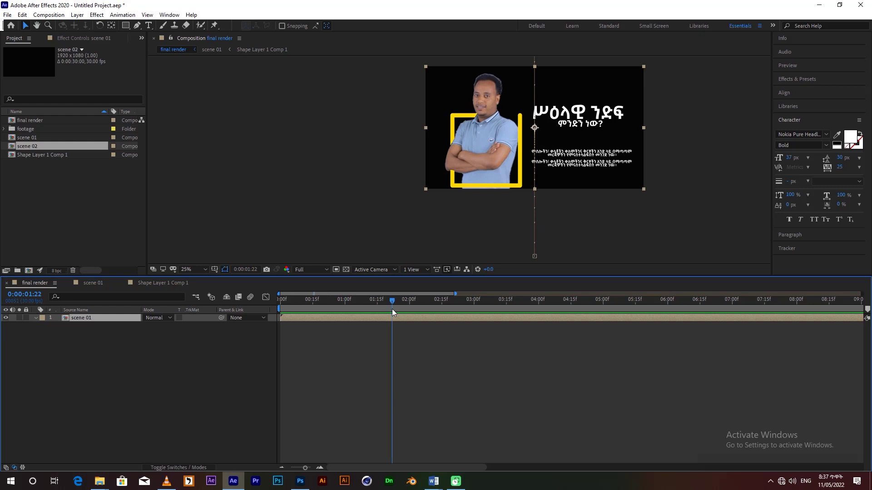
{"action": "key", "text": "p"}
{"action": "left_click_drag", "start_coordinate": [389, 304], "coordinate": [466, 313]}
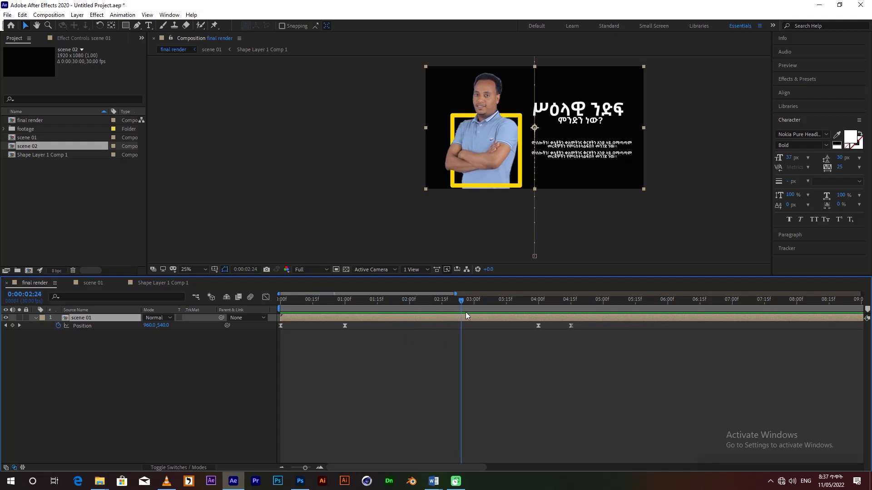
{"action": "left_click_drag", "start_coordinate": [576, 328], "coordinate": [475, 337]}
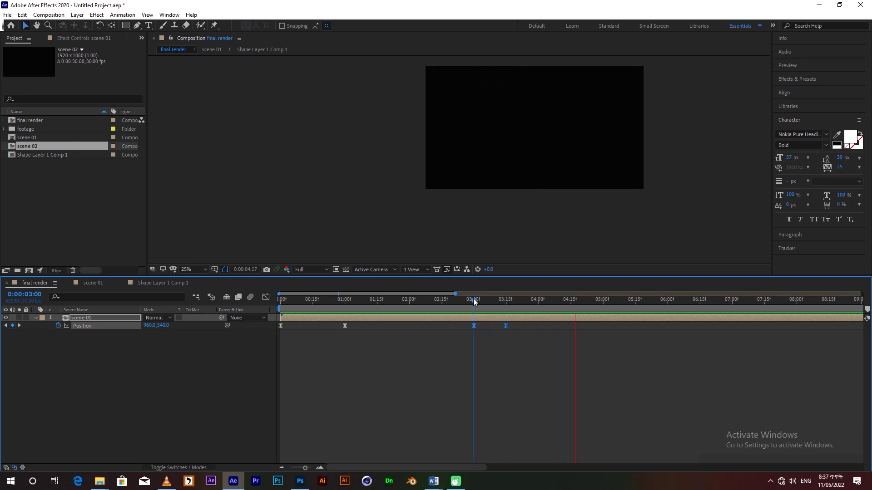
Step: Add scene 02 above scene 01 in the final render composition and start it at 0:00:03:00
{"action": "left_click_drag", "start_coordinate": [36, 147], "coordinate": [99, 316]}
{"action": "left_click_drag", "start_coordinate": [312, 320], "coordinate": [505, 316]}
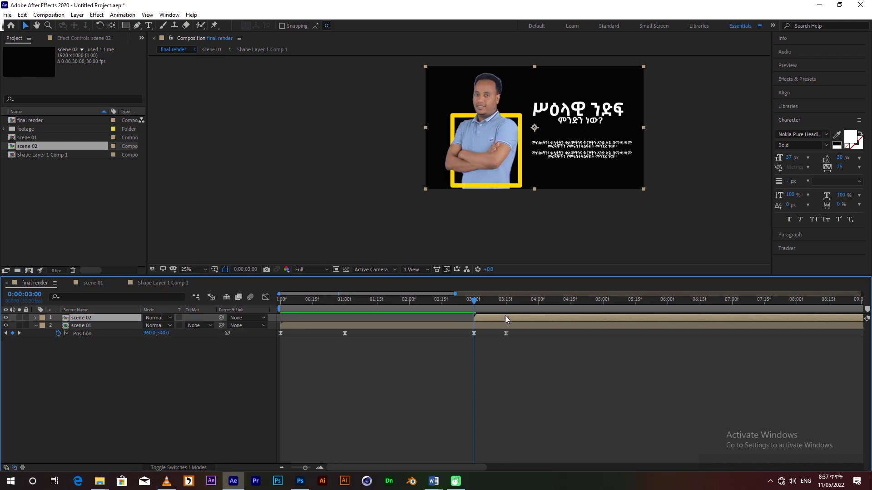
Step: Preview the cut from scene 01 to scene 02 in final render, and open the scene 02 composition
{"action": "key", "text": "space"}
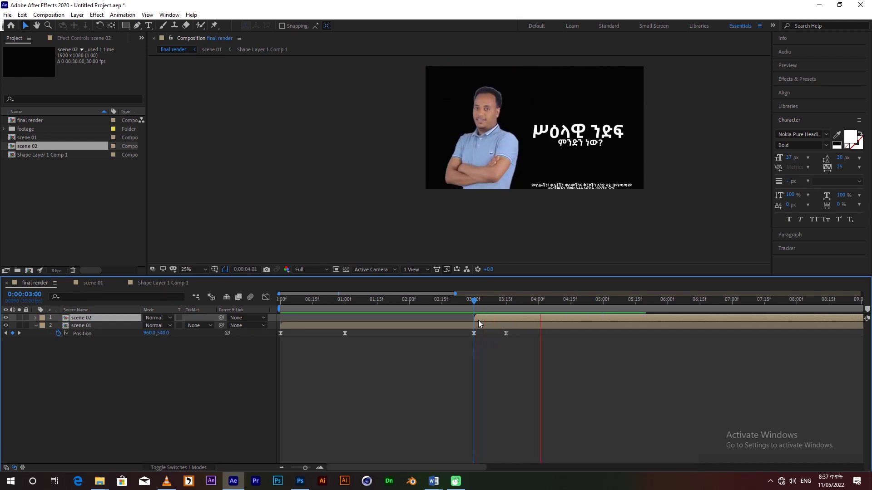
{"action": "left_click", "coordinate": [470, 306]}
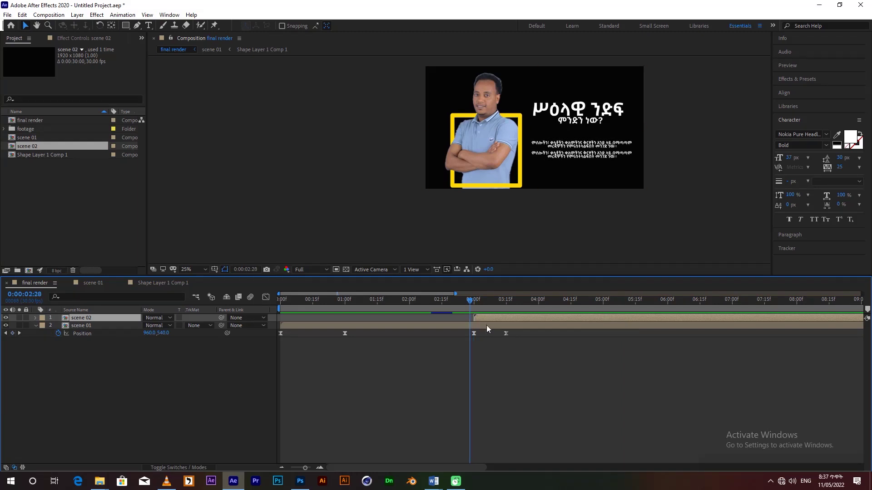
{"action": "double_click", "coordinate": [57, 146]}
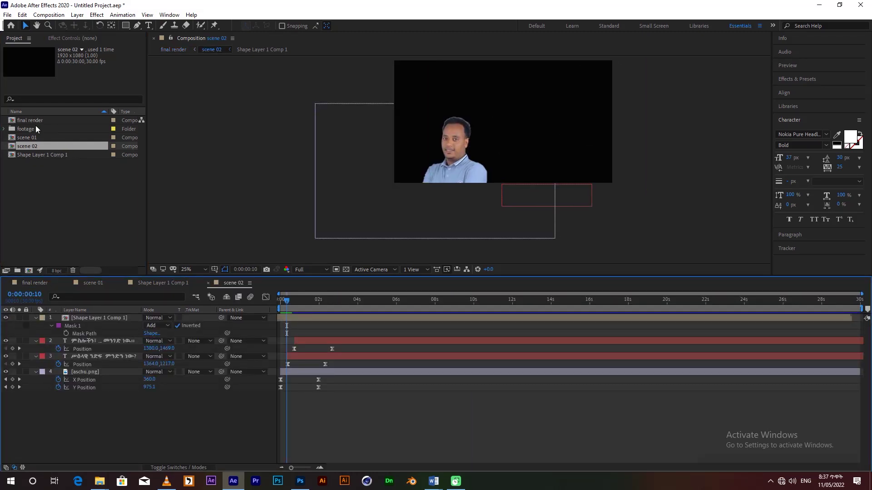
Step: Duplicate Shape Layer 1 Comp 1 and replace the yellow frame layer in scene 02 with the duplicate composition
{"action": "left_click", "coordinate": [40, 155]}
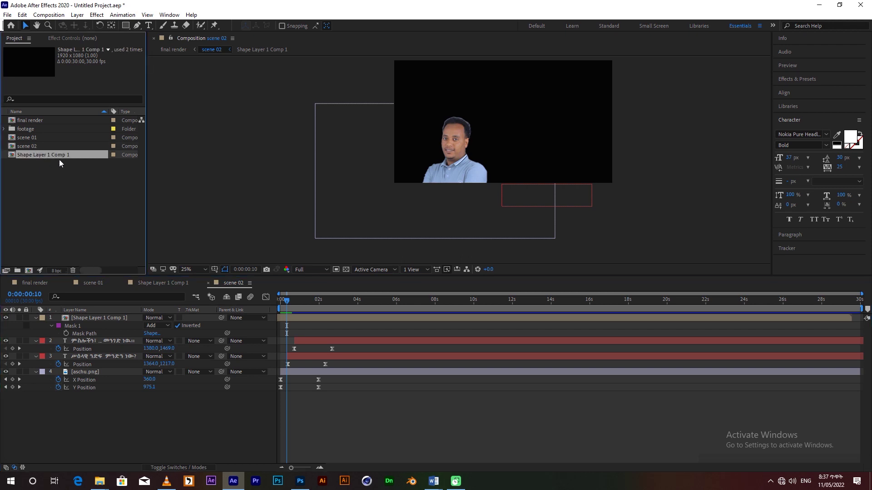
{"action": "key", "text": "ctrl+d"}
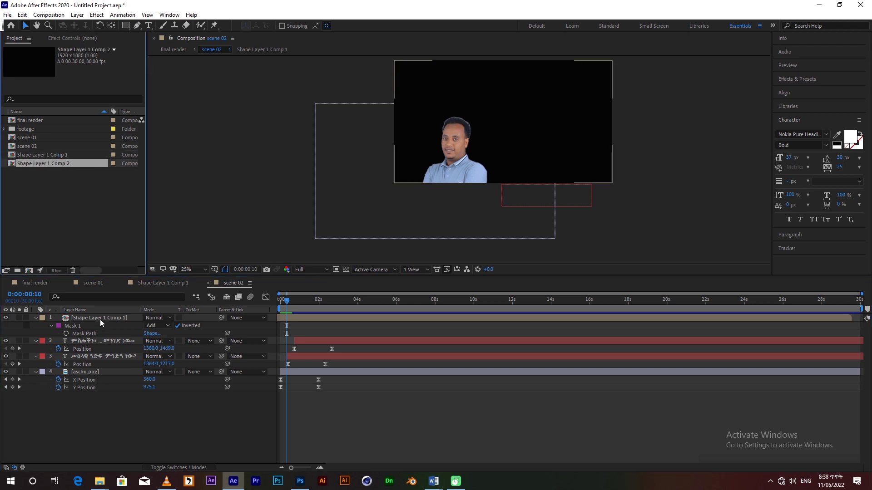
{"action": "mouse_move", "coordinate": [367, 305]}
{"action": "left_mouse_down"}
{"action": "mouse_move", "coordinate": [325, 304]}
{"action": "mouse_move", "coordinate": [375, 308]}
{"action": "left_mouse_up"}
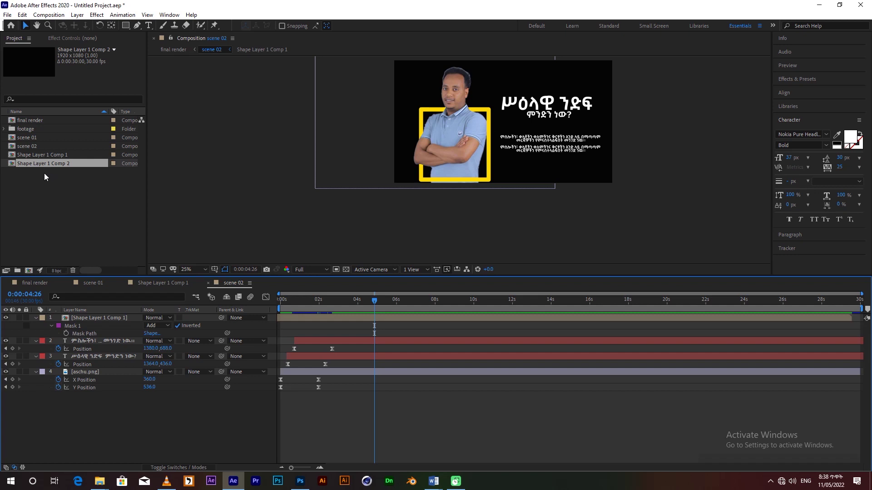
{"action": "left_click", "coordinate": [90, 319]}
{"action": "left_click_drag", "start_coordinate": [38, 163], "coordinate": [91, 320]}
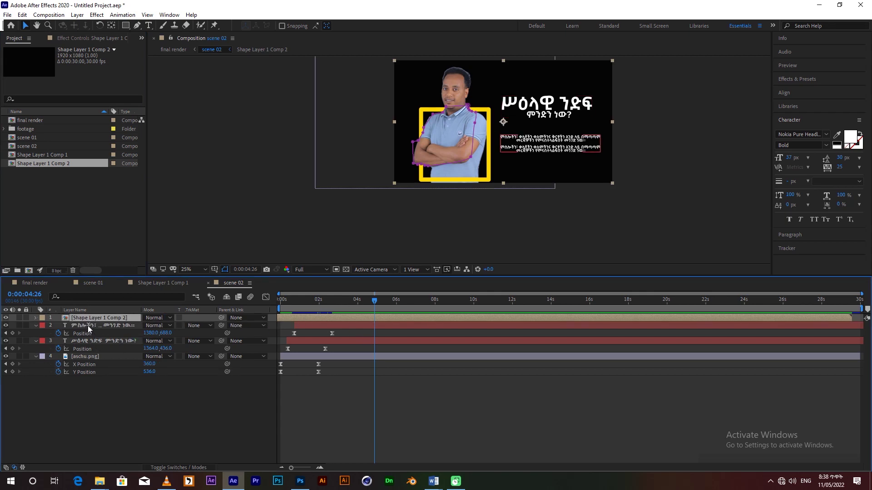
Step: Shift both position keyframes of scene 02's small paragraph text horizontally together, bringing its X position to 540 at 0:00:02:20
{"action": "left_click", "coordinate": [88, 326]}
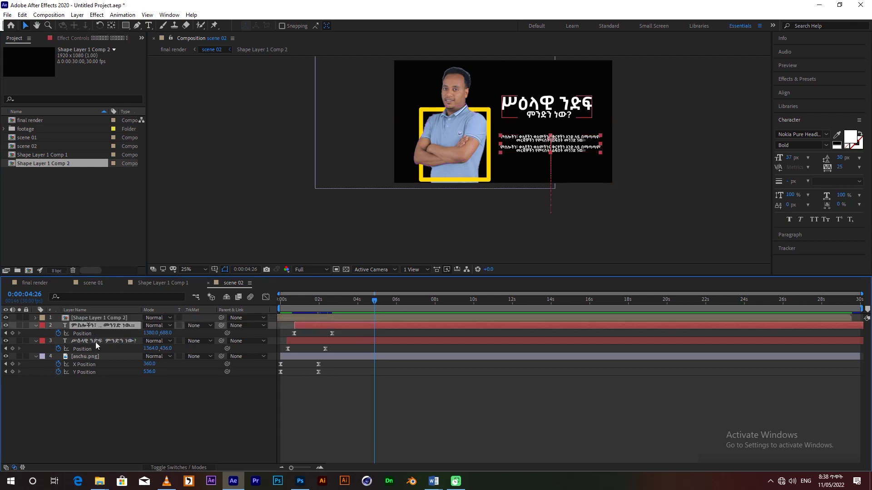
{"action": "left_click", "coordinate": [103, 341], "text": "ctrl"}
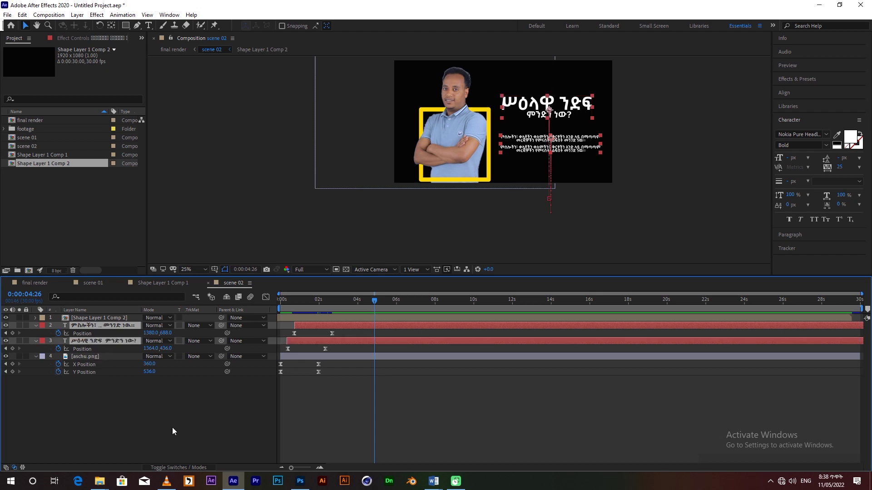
{"action": "left_click", "coordinate": [139, 419]}
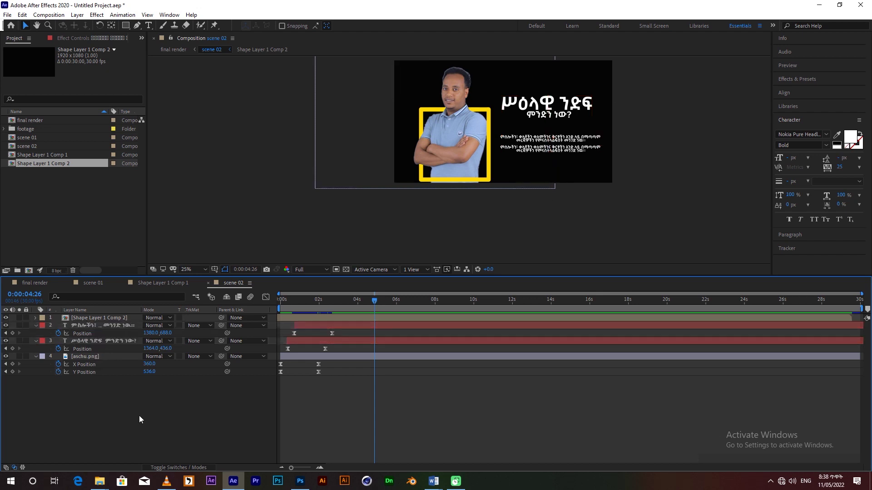
{"action": "key", "text": "j"}
{"action": "left_click_drag", "start_coordinate": [347, 331], "coordinate": [267, 338]}
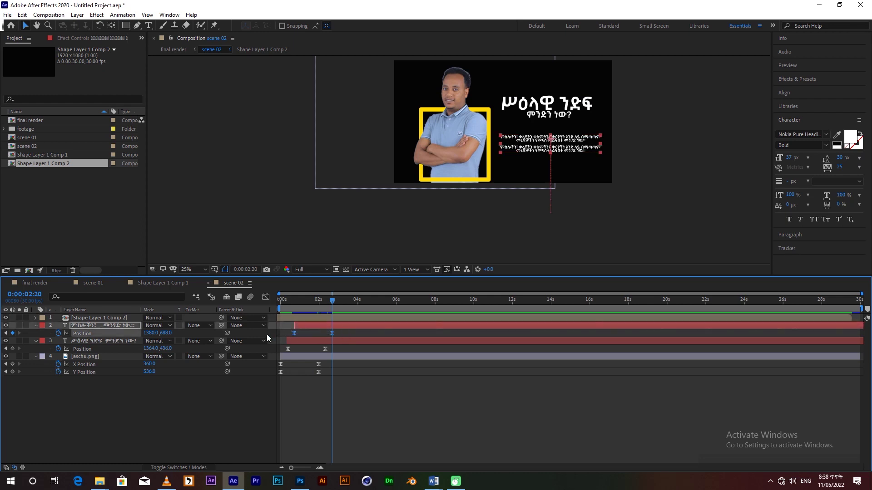
{"action": "key", "text": "shift+Left"}
{"action": "key", "text": "shift+Left"}
{"action": "key", "text": "shift+Left"}
{"action": "key", "text": "shift+Left"}
{"action": "key", "text": "shift+Left"}
{"action": "key", "text": "shift+Left"}
{"action": "key", "text": "shift+Left"}
{"action": "key", "text": "shift+Left"}
{"action": "key", "text": "shift+Left"}
{"action": "key", "text": "shift+Left"}
{"action": "key", "text": "shift+Left"}
{"action": "key", "text": "shift+Left"}
{"action": "key", "text": "shift+Left"}
{"action": "key", "text": "shift+Left"}
{"action": "key", "text": "shift+Left"}
{"action": "key", "text": "shift+Left"}
{"action": "key", "text": "shift+Left"}
{"action": "key", "text": "shift+Left"}
{"action": "key", "text": "shift+Left"}
{"action": "key", "text": "shift+Left"}
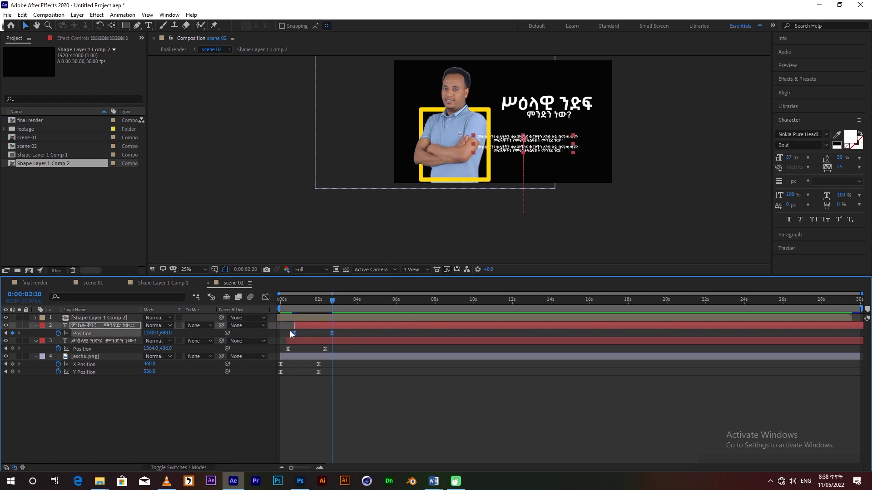
{"action": "key", "text": "shift+Left"}
{"action": "key", "text": "shift+Left"}
{"action": "key", "text": "shift+Left"}
{"action": "key", "text": "shift+Left"}
{"action": "key", "text": "shift+Left"}
{"action": "key", "text": "shift+Left"}
{"action": "key", "text": "shift+Left"}
{"action": "key", "text": "shift+Left"}
{"action": "key", "text": "shift+Left"}
{"action": "key", "text": "shift+Left"}
{"action": "key", "text": "shift+Left"}
{"action": "key", "text": "shift+Left"}
{"action": "key", "text": "shift+Left"}
{"action": "key", "text": "shift+Left"}
{"action": "key", "text": "shift+Left"}
{"action": "key", "text": "shift+Left"}
{"action": "key", "text": "shift+Left"}
{"action": "key", "text": "shift+Left"}
{"action": "key", "text": "shift+Left"}
{"action": "key", "text": "shift+Left"}
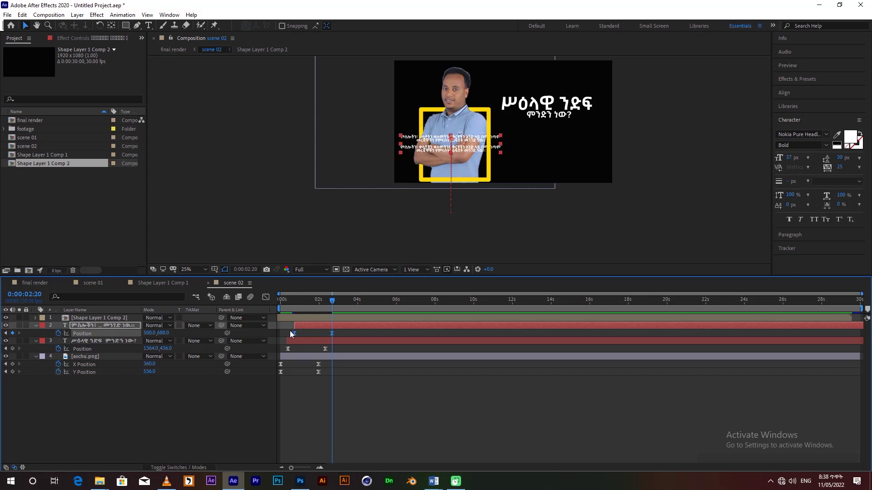
{"action": "key", "text": "shift+Right"}
{"action": "key", "text": "shift+Right"}
{"action": "key", "text": "shift+Right"}
{"action": "key", "text": "shift+Right"}
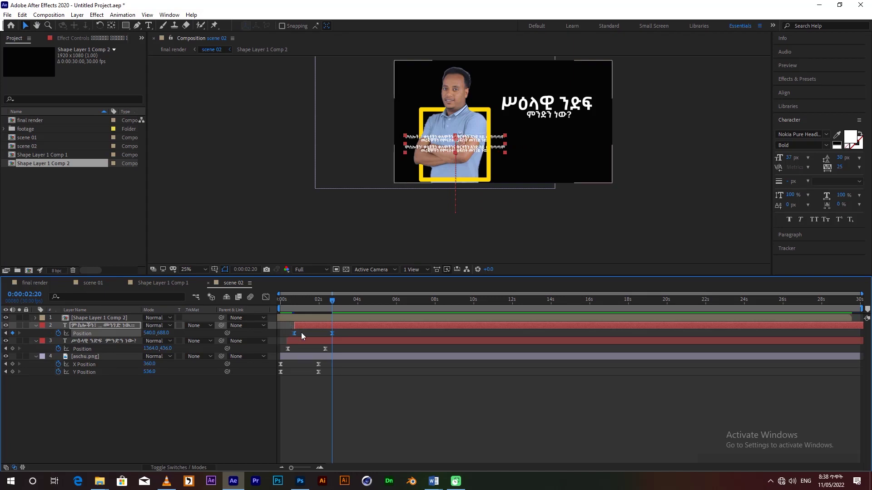
Step: Shift both position keyframes of the large title text horizontally together, bringing its X position to 556 at 0:00:02:10
{"action": "key", "text": "j"}
{"action": "left_click_drag", "start_coordinate": [334, 352], "coordinate": [273, 358]}
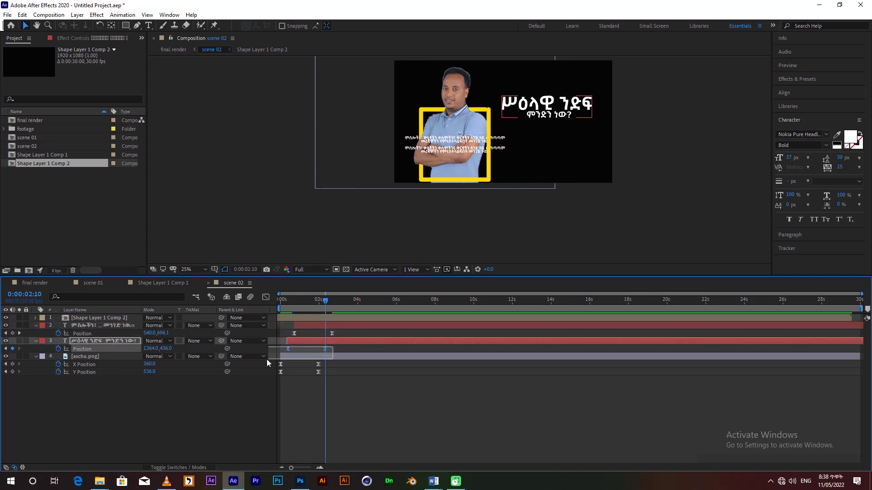
{"action": "key", "text": "shift+Left"}
{"action": "key", "text": "shift+Left"}
{"action": "key", "text": "shift+Left"}
{"action": "key", "text": "shift+Left"}
{"action": "key", "text": "shift+Left"}
{"action": "key", "text": "shift+Left"}
{"action": "key", "text": "shift+Left"}
{"action": "key", "text": "shift+Left"}
{"action": "key", "text": "shift+Left"}
{"action": "key", "text": "shift+Left"}
{"action": "key", "text": "shift+Left"}
{"action": "key", "text": "shift+Left"}
{"action": "key", "text": "shift+Left"}
{"action": "key", "text": "shift+Left"}
{"action": "key", "text": "shift+Left"}
{"action": "key", "text": "shift+Left"}
{"action": "key", "text": "shift+Left"}
{"action": "key", "text": "shift+Left"}
{"action": "key", "text": "shift+Left"}
{"action": "key", "text": "shift+Left"}
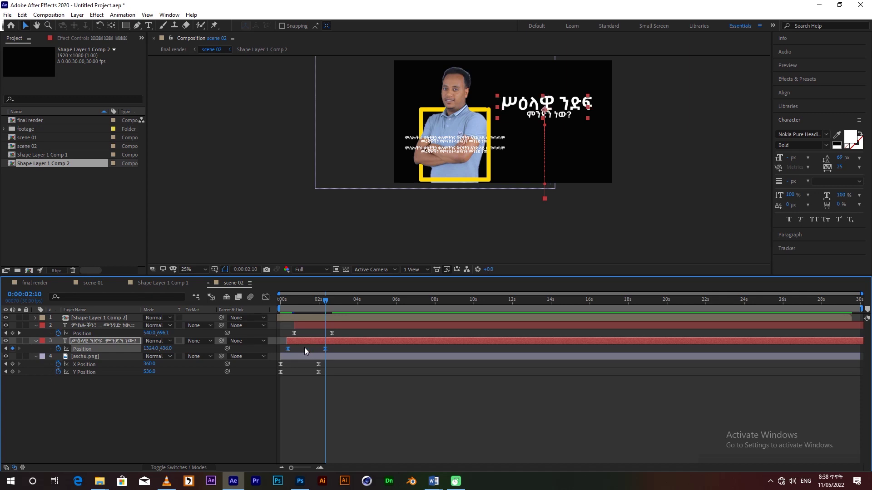
{"action": "key", "text": "shift+Left"}
{"action": "key", "text": "shift+Left"}
{"action": "key", "text": "shift+Left"}
{"action": "key", "text": "shift+Left"}
{"action": "key", "text": "shift+Left"}
{"action": "key", "text": "shift+Left"}
{"action": "key", "text": "shift+Left"}
{"action": "key", "text": "shift+Left"}
{"action": "key", "text": "shift+Left"}
{"action": "key", "text": "shift+Left"}
{"action": "key", "text": "shift+Left"}
{"action": "key", "text": "shift+Left"}
{"action": "key", "text": "shift+Left"}
{"action": "key", "text": "shift+Left"}
{"action": "key", "text": "shift+Left"}
{"action": "key", "text": "shift+Left"}
{"action": "key", "text": "shift+Left"}
{"action": "key", "text": "shift+Left"}
{"action": "key", "text": "shift+Left"}
{"action": "key", "text": "shift+Left"}
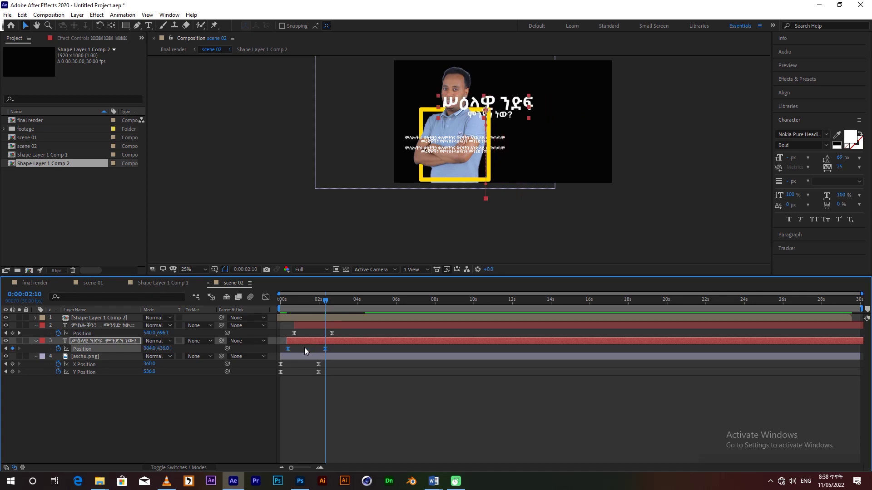
{"action": "key", "text": "Left"}
{"action": "key", "text": "Left"}
{"action": "key", "text": "Left"}
{"action": "key", "text": "Left"}
{"action": "key", "text": "Left"}
{"action": "key", "text": "Left"}
{"action": "key", "text": "Left"}
{"action": "key", "text": "Left"}
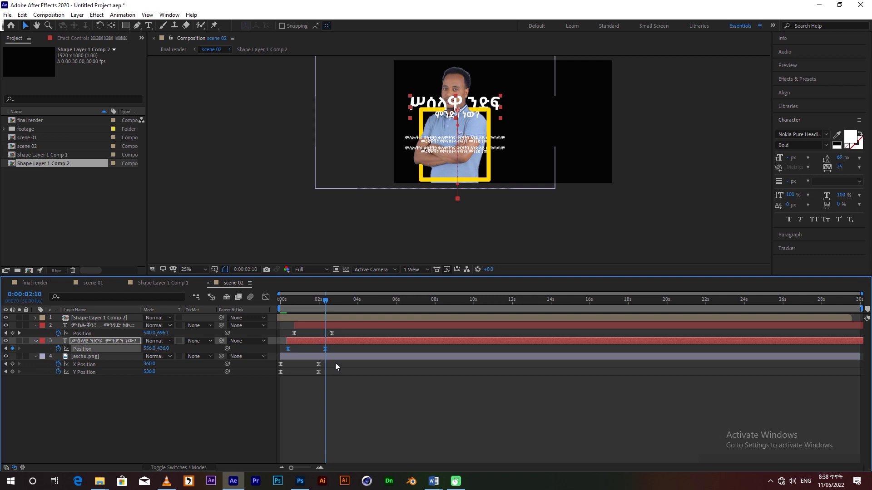
Step: Shift the man's image to the opposite side of the frame with all its position keyframes selected, bringing its X position to 1320
{"action": "left_click_drag", "start_coordinate": [336, 363], "coordinate": [272, 393]}
{"action": "key", "text": "j"}
{"action": "key", "text": "shift+Right"}
{"action": "key", "text": "shift+Right"}
{"action": "key", "text": "shift+Right"}
{"action": "key", "text": "shift+Right"}
{"action": "key", "text": "shift+Right"}
{"action": "key", "text": "shift+Right"}
{"action": "key", "text": "shift+Right"}
{"action": "key", "text": "shift+Right"}
{"action": "key", "text": "shift+Right"}
{"action": "key", "text": "shift+Right"}
{"action": "key", "text": "shift+Right"}
{"action": "key", "text": "shift+Right"}
{"action": "key", "text": "shift+Right"}
{"action": "key", "text": "shift+Right"}
{"action": "key", "text": "shift+Right"}
{"action": "key", "text": "shift+Right"}
{"action": "key", "text": "shift+Right"}
{"action": "key", "text": "shift+Right"}
{"action": "key", "text": "shift+Right"}
{"action": "key", "text": "shift+Right"}
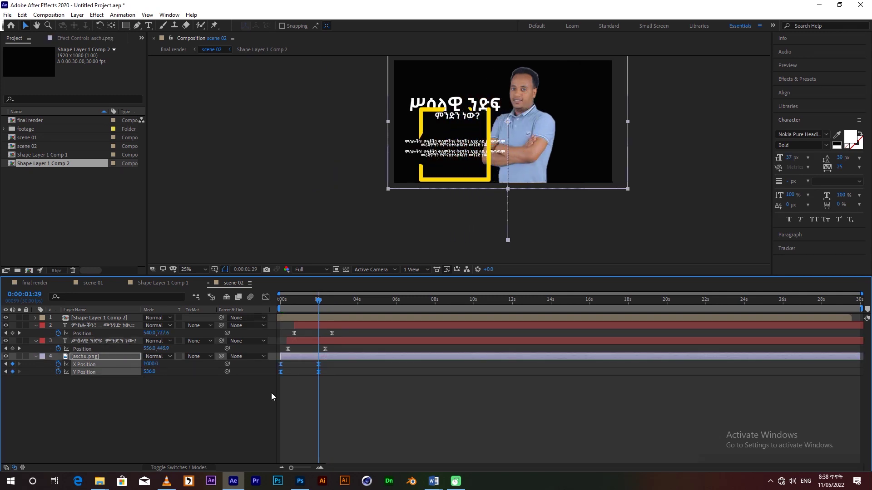
{"action": "key", "text": "shift+Right"}
{"action": "key", "text": "shift+Right"}
{"action": "key", "text": "shift+Right"}
{"action": "key", "text": "shift+Right"}
{"action": "key", "text": "shift+Right"}
{"action": "key", "text": "shift+Right"}
{"action": "key", "text": "shift+Right"}
{"action": "key", "text": "shift+Right"}
{"action": "key", "text": "shift+Right"}
{"action": "key", "text": "shift+Right"}
{"action": "key", "text": "shift+Right"}
{"action": "key", "text": "shift+Right"}
{"action": "key", "text": "shift+Right"}
{"action": "key", "text": "shift+Right"}
{"action": "key", "text": "shift+Right"}
{"action": "key", "text": "shift+Right"}
{"action": "key", "text": "shift+Right"}
{"action": "key", "text": "shift+Right"}
{"action": "key", "text": "shift+Right"}
{"action": "key", "text": "shift+Right"}
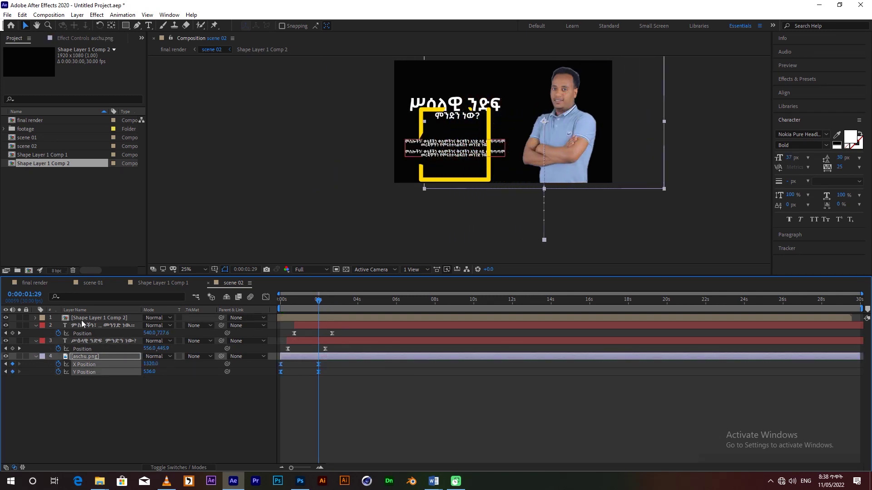
Step: Move the Shape Layer 1 Comp 2 layer horizontally in scene 02 so the yellow frame surrounds the man's image
{"action": "left_click", "coordinate": [85, 319]}
{"action": "key", "text": "u"}
{"action": "key", "text": "u"}
{"action": "key", "text": "shift+Right"}
{"action": "key", "text": "shift+Right"}
{"action": "key", "text": "shift+Right"}
{"action": "key", "text": "shift+Right"}
{"action": "key", "text": "shift+Right"}
{"action": "key", "text": "shift+Right"}
{"action": "key", "text": "shift+Right"}
{"action": "key", "text": "shift+Right"}
{"action": "key", "text": "shift+Right"}
{"action": "key", "text": "shift+Right"}
{"action": "key", "text": "shift+Right"}
{"action": "key", "text": "shift+Right"}
{"action": "key", "text": "shift+Right"}
{"action": "key", "text": "shift+Right"}
{"action": "key", "text": "shift+Right"}
{"action": "key", "text": "shift+Right"}
{"action": "key", "text": "shift+Right"}
{"action": "key", "text": "shift+Right"}
{"action": "key", "text": "shift+Right"}
{"action": "key", "text": "shift+Right"}
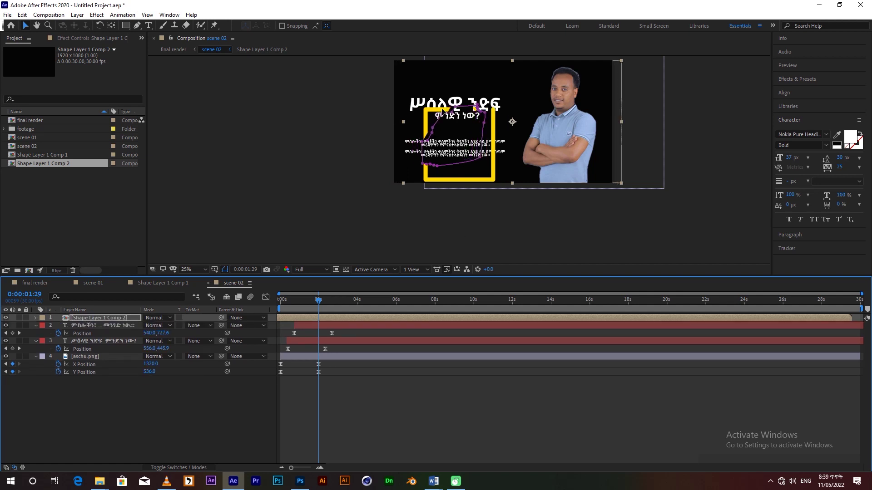
{"action": "key", "text": "shift+Right"}
{"action": "key", "text": "shift+Right"}
{"action": "key", "text": "shift+Right"}
{"action": "key", "text": "shift+Right"}
{"action": "key", "text": "shift+Right"}
{"action": "key", "text": "shift+Right"}
{"action": "key", "text": "shift+Right"}
{"action": "key", "text": "shift+Right"}
{"action": "key", "text": "shift+Right"}
{"action": "key", "text": "shift+Right"}
{"action": "key", "text": "shift+Right"}
{"action": "key", "text": "shift+Right"}
{"action": "key", "text": "shift+Right"}
{"action": "key", "text": "shift+Right"}
{"action": "key", "text": "shift+Right"}
{"action": "key", "text": "shift+Right"}
{"action": "key", "text": "shift+Right"}
{"action": "key", "text": "shift+Right"}
{"action": "key", "text": "shift+Right"}
{"action": "key", "text": "shift+Right"}
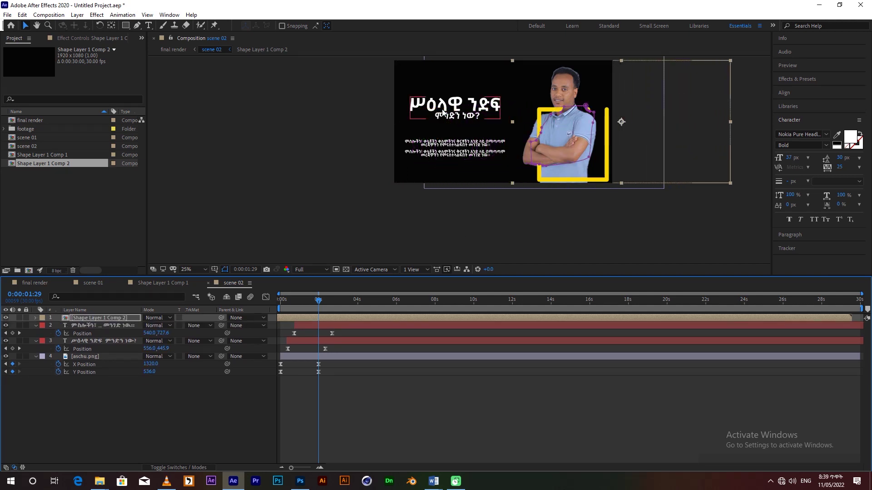
{"action": "key", "text": "shift+Left"}
{"action": "key", "text": "shift+Left"}
{"action": "key", "text": "shift+Left"}
{"action": "key", "text": "shift+Left"}
{"action": "key", "text": "shift+Left"}
{"action": "key", "text": "shift+Left"}
{"action": "key", "text": "shift+Left"}
{"action": "key", "text": "shift+Left"}
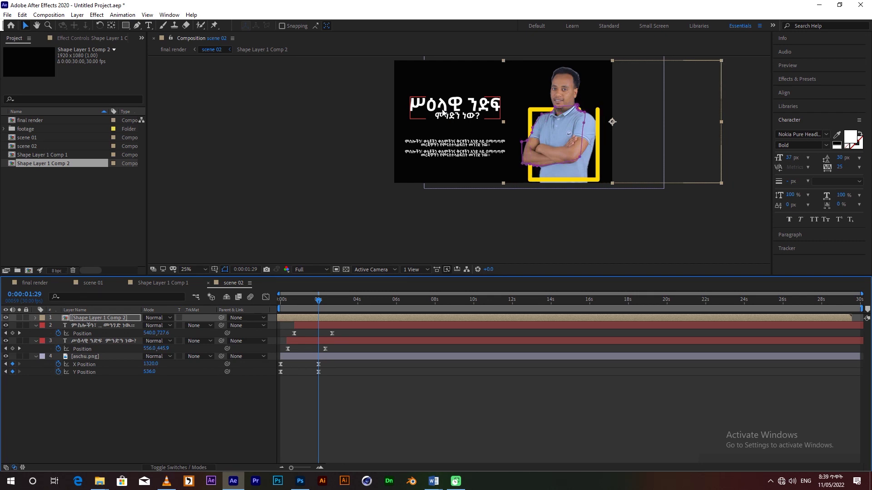
{"action": "key", "text": "shift+Left"}
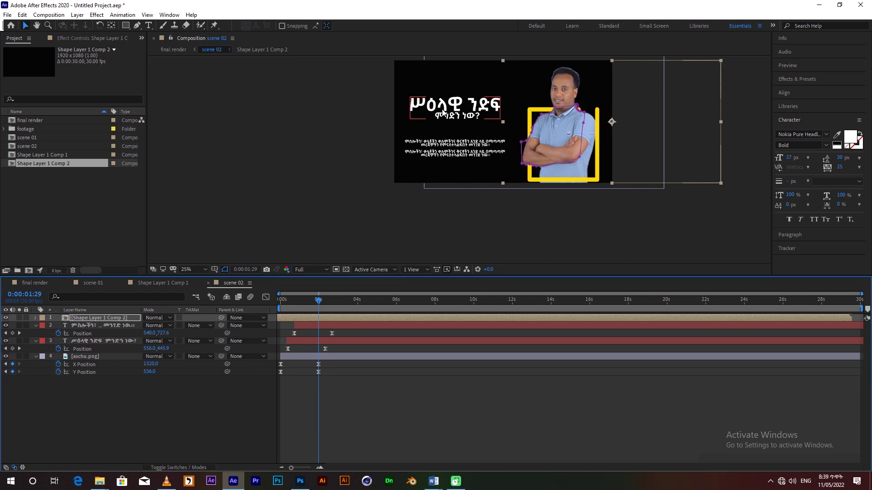
Step: Replace the man's image layer in scene 02 with shoe.png from the footage folder and scale it to 233%
{"action": "double_click", "coordinate": [89, 318]}
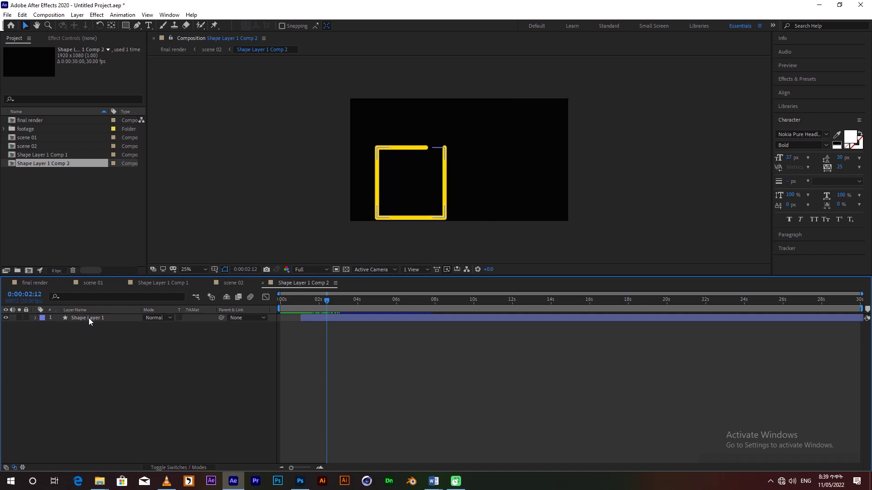
{"action": "left_click", "coordinate": [262, 283]}
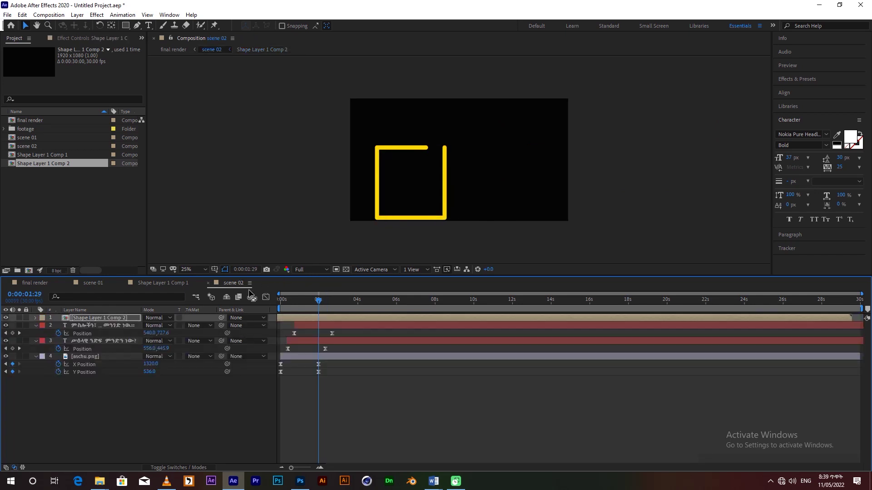
{"action": "left_click", "coordinate": [95, 357]}
{"action": "double_click", "coordinate": [11, 129]}
{"action": "left_click", "coordinate": [42, 146]}
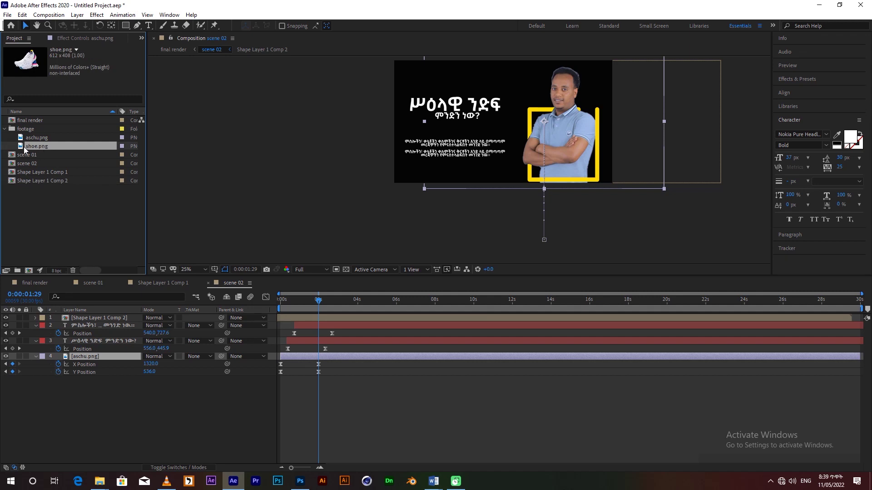
{"action": "left_click_drag", "start_coordinate": [39, 150], "coordinate": [86, 358]}
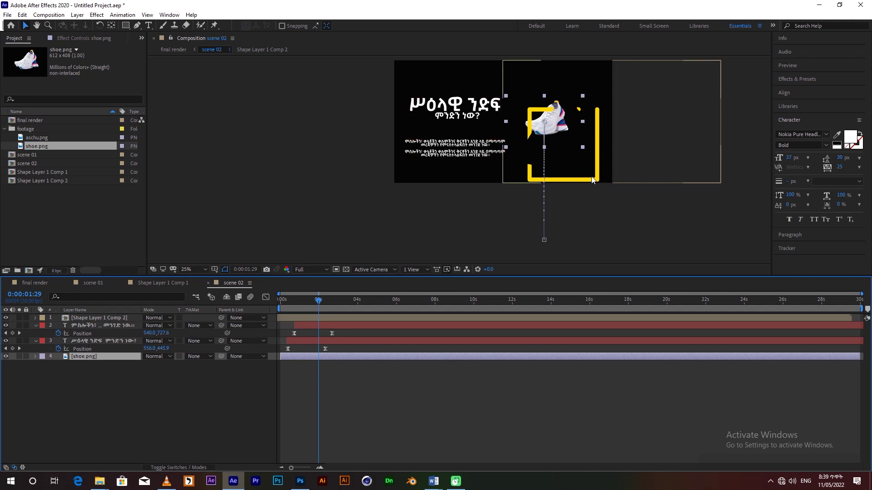
{"action": "key", "text": "s"}
{"action": "left_click_drag", "start_coordinate": [154, 365], "coordinate": [217, 359]}
Step: Delete Mask 1 from the Shape Layer 1 Comp 2 layer in scene 02
{"action": "left_click", "coordinate": [113, 317]}
{"action": "key", "text": "m"}
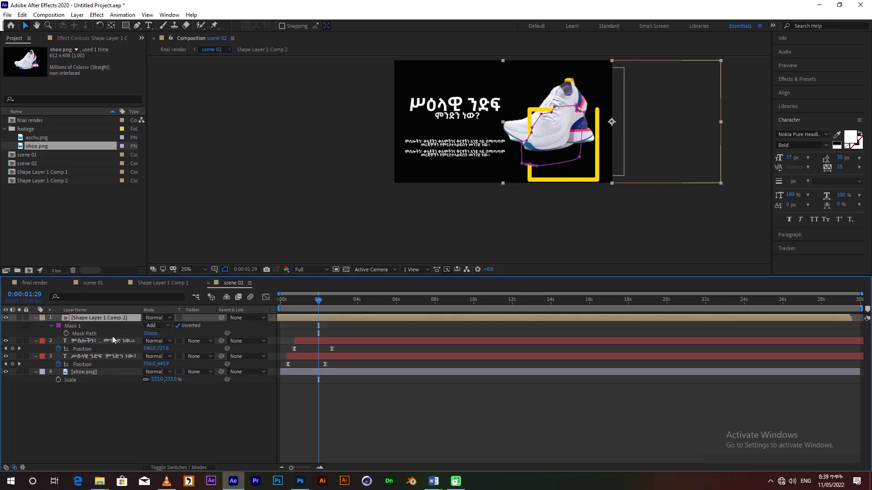
{"action": "key", "text": "m"}
{"action": "left_click", "coordinate": [70, 326]}
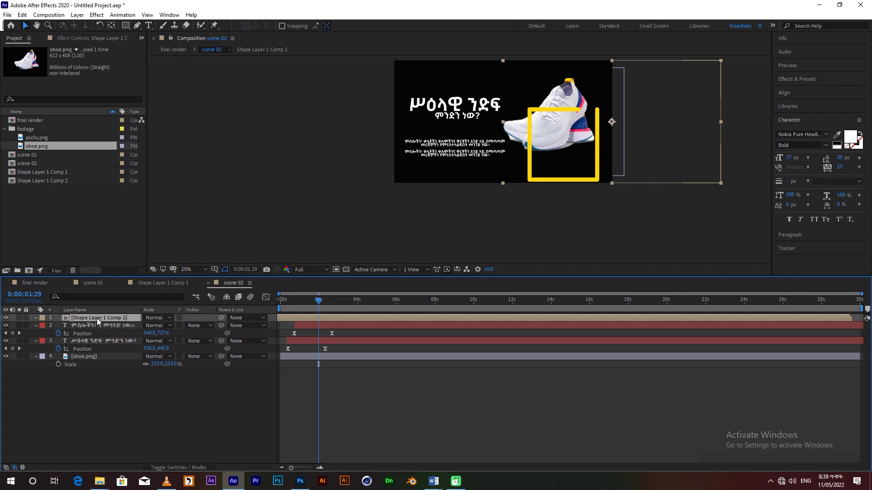
Step: Move the unmasked yellow frame layer upward so it lines up vertically with the shoe
{"action": "key", "text": "shift+Up"}
{"action": "key", "text": "shift+Up"}
{"action": "key", "text": "shift+Up"}
{"action": "key", "text": "shift+Up"}
{"action": "key", "text": "shift+Up"}
{"action": "key", "text": "shift+Up"}
{"action": "key", "text": "shift+Up"}
{"action": "key", "text": "shift+Up"}
{"action": "key", "text": "shift+Up"}
{"action": "key", "text": "shift+Up"}
{"action": "key", "text": "shift+Up"}
{"action": "key", "text": "shift+Up"}
{"action": "key", "text": "shift+Up"}
{"action": "key", "text": "shift+Up"}
{"action": "key", "text": "shift+Up"}
{"action": "key", "text": "shift+Up"}
{"action": "key", "text": "shift+Up"}
{"action": "key", "text": "shift+Up"}
{"action": "key", "text": "shift+Up"}
{"action": "key", "text": "shift+Up"}
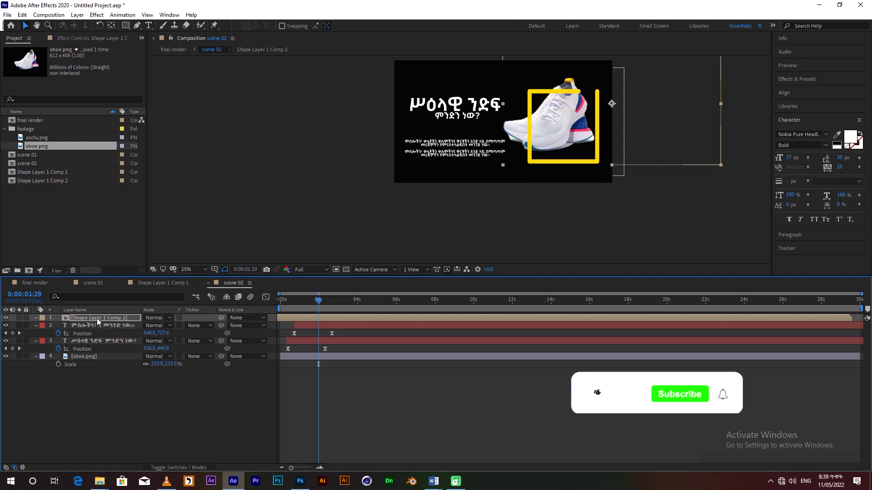
Step: Scale the yellow frame layer up to 125% and reposition it around the shoe
{"action": "key", "text": "s"}
{"action": "left_click_drag", "start_coordinate": [157, 325], "coordinate": [166, 325]}
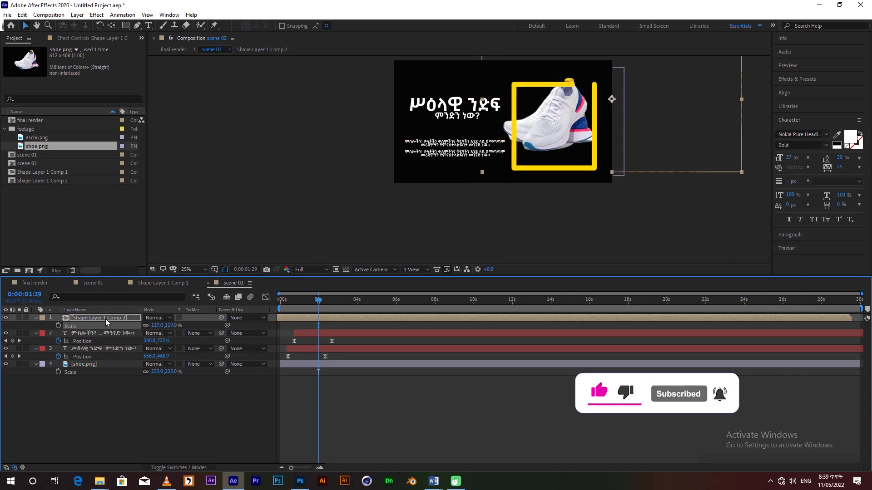
{"action": "key", "text": "ctrl+z"}
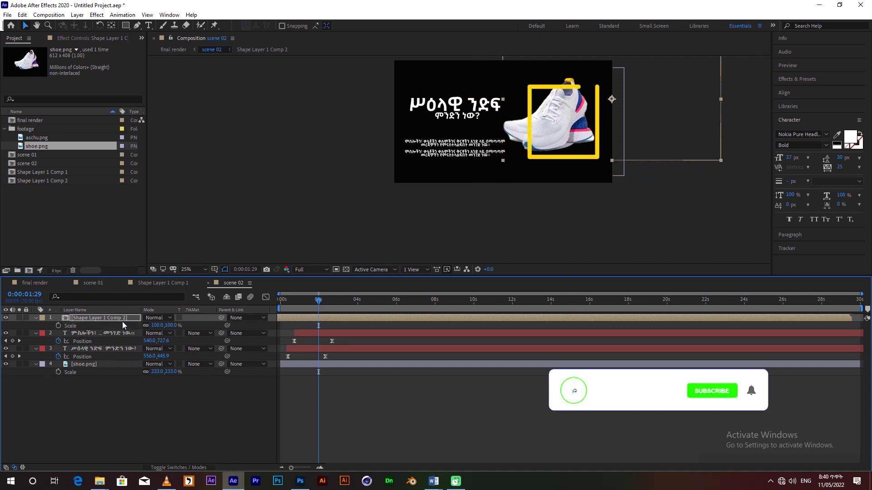
{"action": "left_click_drag", "start_coordinate": [158, 326], "coordinate": [564, 77]}
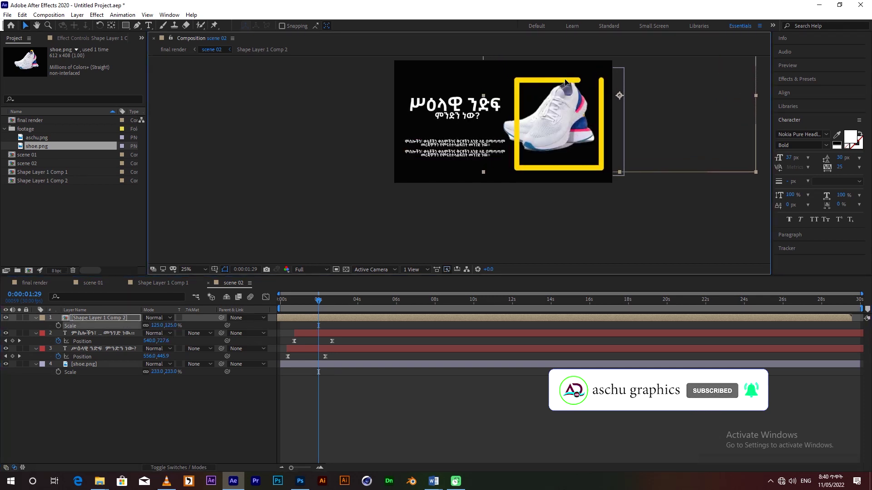
Step: Scale the shoe.png layer down to 181% so it fits within the completed yellow frame
{"action": "left_click_drag", "start_coordinate": [366, 304], "coordinate": [406, 302]}
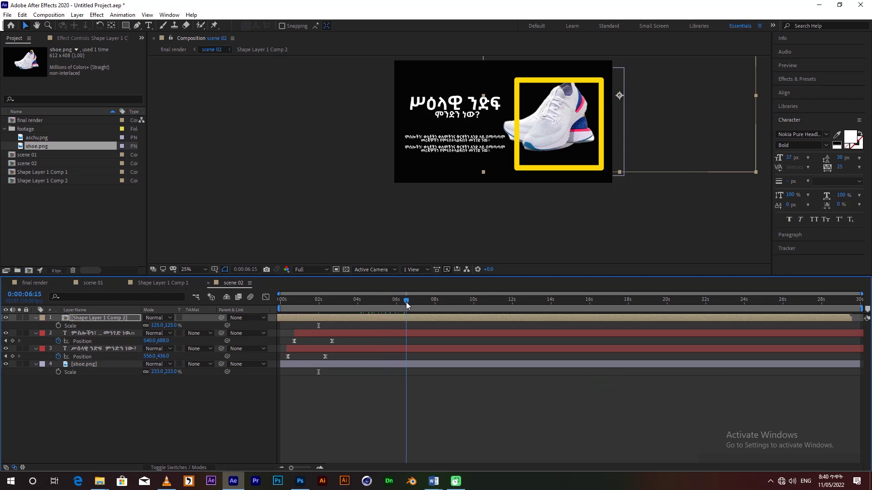
{"action": "left_click", "coordinate": [100, 364]}
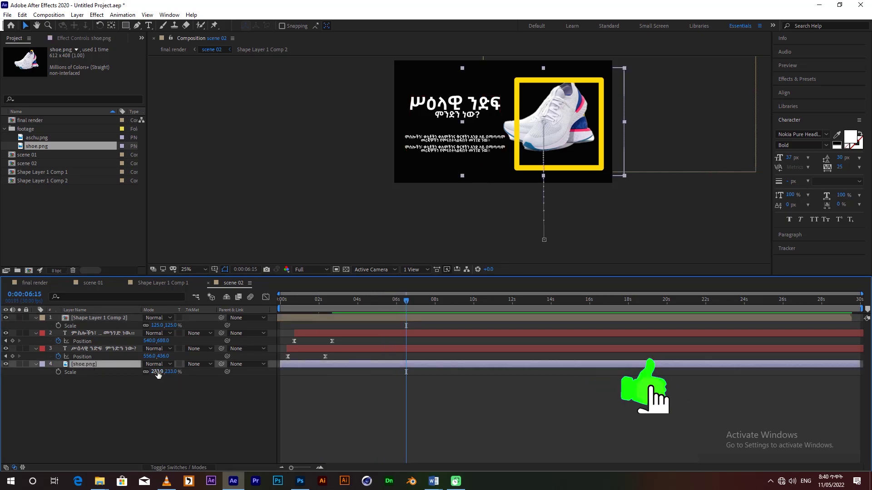
{"action": "left_click_drag", "start_coordinate": [157, 373], "coordinate": [137, 373]}
{"action": "left_click", "coordinate": [554, 126]}
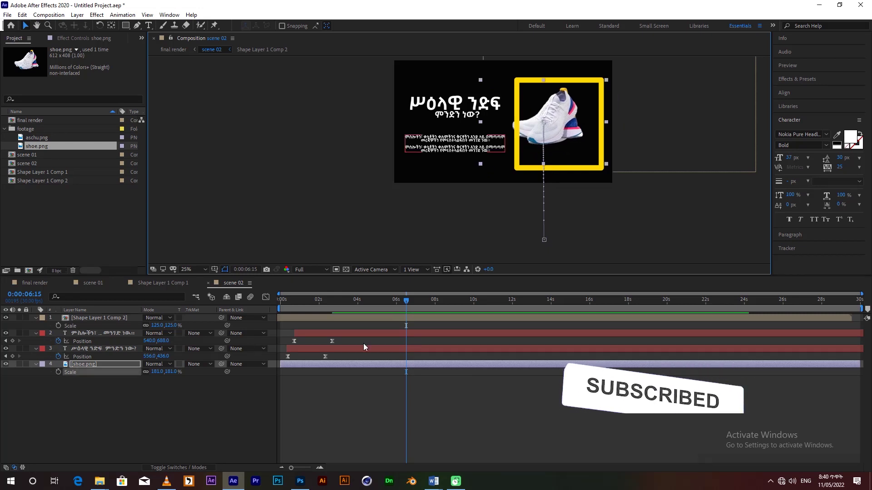
Step: Shift all of the shoe's X and Y position keyframes together, bringing its position to X 1392, Y 580 at 0:00:01:29
{"action": "left_click", "coordinate": [364, 364]}
{"action": "key", "text": "p"}
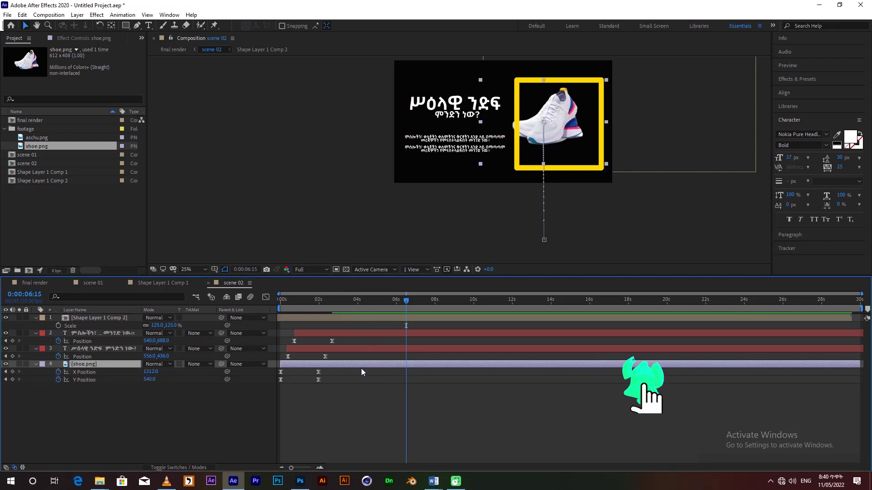
{"action": "key", "text": "j"}
{"action": "key", "text": "j"}
{"action": "key", "text": "j"}
{"action": "left_click_drag", "start_coordinate": [332, 361], "coordinate": [262, 398]}
{"action": "key", "text": "shift+Right"}
{"action": "key", "text": "shift+Right"}
{"action": "key", "text": "shift+Right"}
{"action": "key", "text": "shift+Right"}
{"action": "key", "text": "shift+Right"}
{"action": "key", "text": "shift+Right"}
{"action": "key", "text": "shift+Right"}
{"action": "key", "text": "shift+Right"}
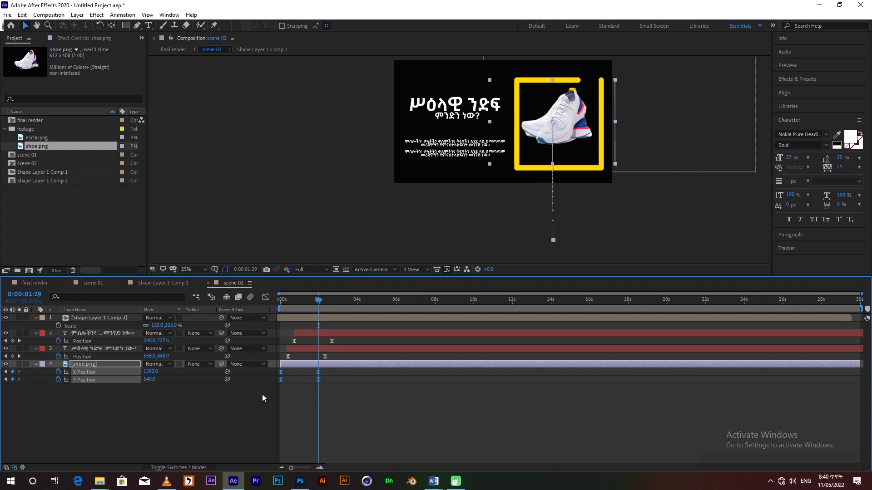
{"action": "key", "text": "shift+Down"}
{"action": "key", "text": "shift+Down"}
{"action": "key", "text": "shift+Down"}
{"action": "key", "text": "shift+Down"}
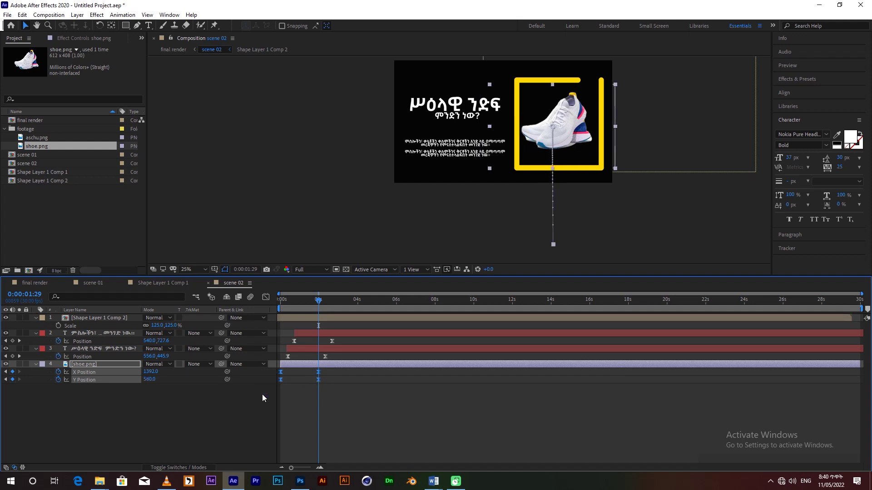
Step: Set the stroke width of Shape Layer 1 to 14 px inside Shape Layer 1 Comp 2, and check the frame's animation in scene 02
{"action": "double_click", "coordinate": [91, 318]}
{"action": "left_click", "coordinate": [100, 317]}
{"action": "left_click_drag", "start_coordinate": [411, 299], "coordinate": [455, 298]}
{"action": "left_click_drag", "start_coordinate": [409, 29], "coordinate": [405, 35]}
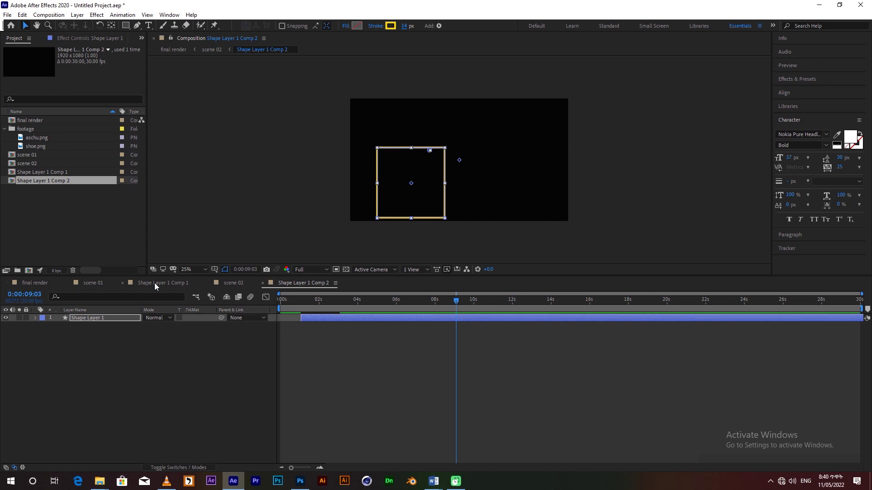
{"action": "left_click", "coordinate": [232, 283]}
{"action": "left_click_drag", "start_coordinate": [284, 300], "coordinate": [301, 300]}
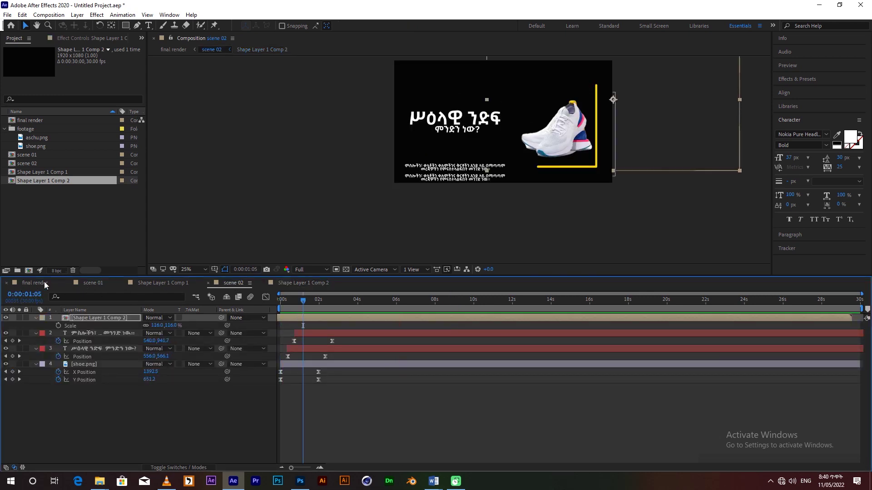
Step: Preview the final render composition, examining the transition from scene 01 to scene 02 and the shoe layout's animation
{"action": "key", "text": "shift+Escape"}
{"action": "left_click_drag", "start_coordinate": [485, 302], "coordinate": [470, 303]}
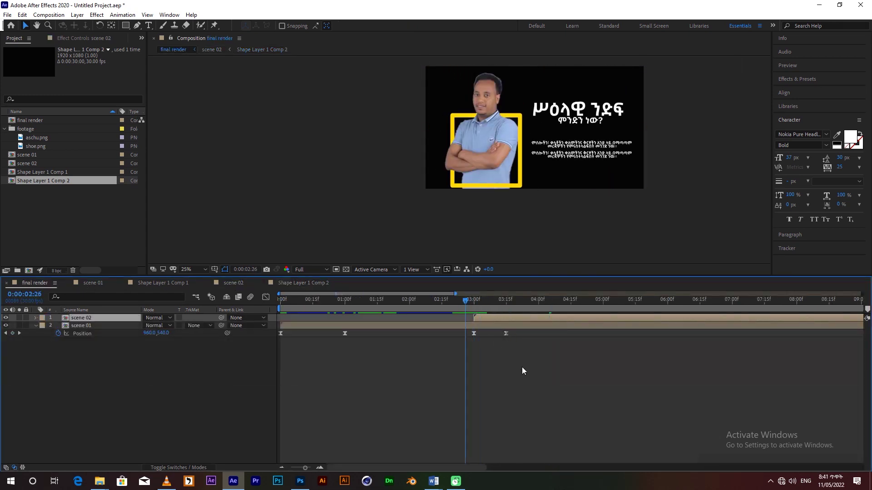
{"action": "key", "text": "space"}
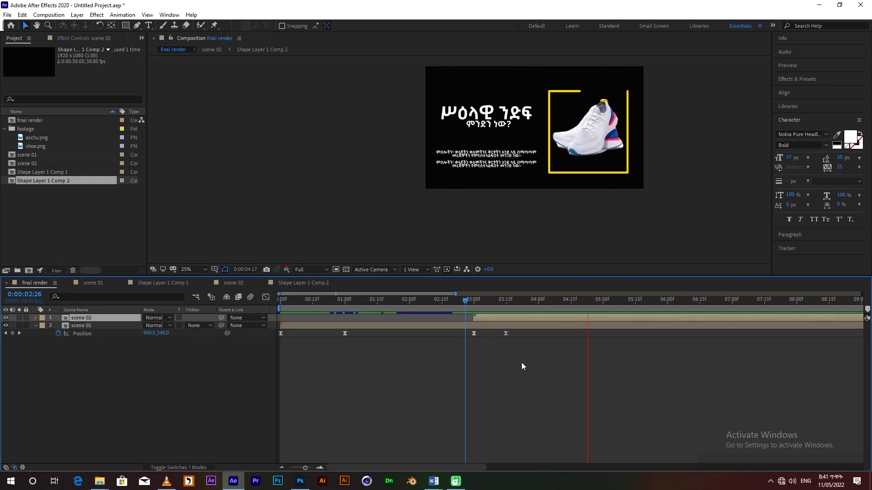
{"action": "key", "text": "Home"}
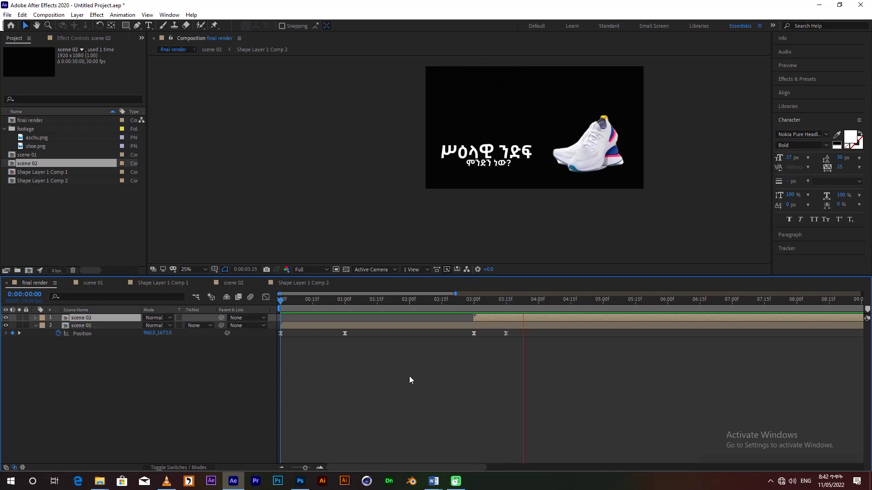
{"action": "left_click", "coordinate": [513, 299]}
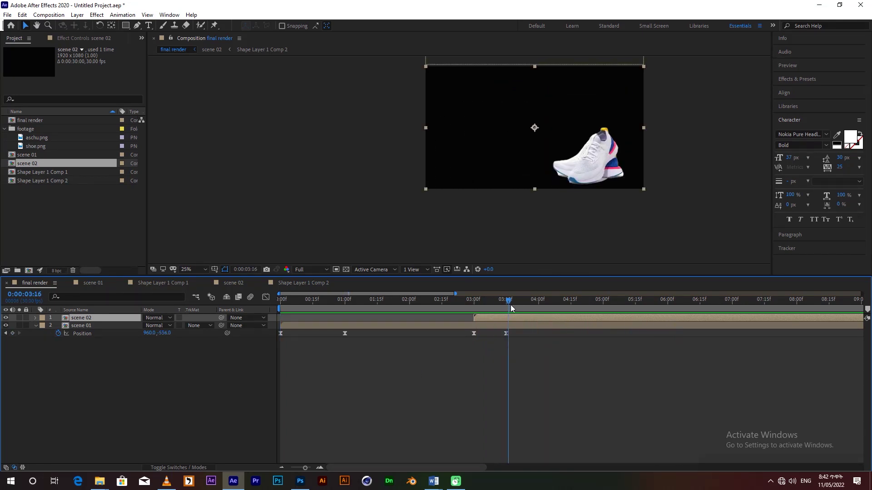
{"action": "left_click", "coordinate": [6, 130]}
{"action": "left_click", "coordinate": [31, 138]}
{"action": "left_click", "coordinate": [48, 155]}
{"action": "left_click", "coordinate": [46, 164]}
{"action": "left_click_drag", "start_coordinate": [476, 305], "coordinate": [536, 323]}
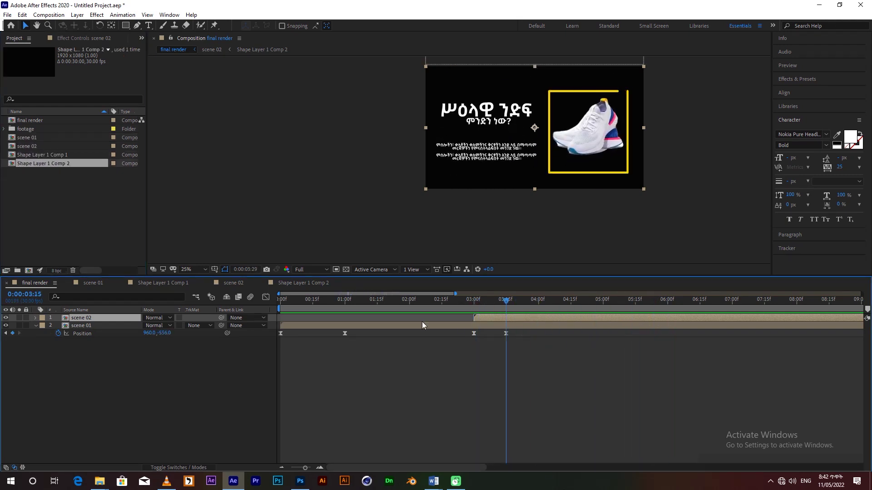
{"action": "key", "text": "Home"}
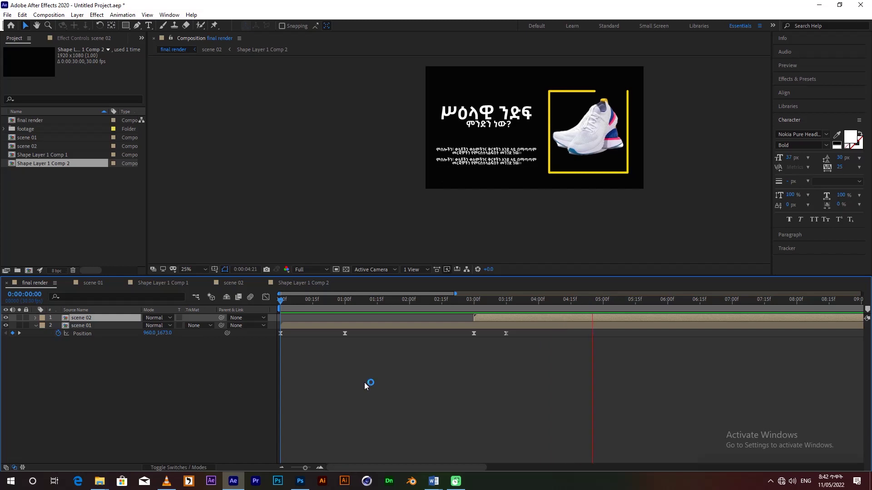
{"action": "left_click_drag", "start_coordinate": [459, 303], "coordinate": [631, 321]}
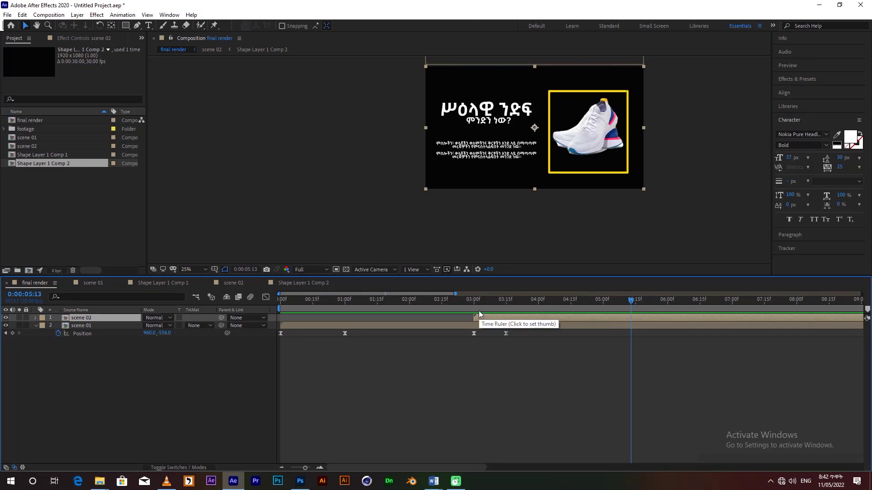
{"action": "left_click_drag", "start_coordinate": [480, 301], "coordinate": [514, 310]}
{"action": "left_click_drag", "start_coordinate": [547, 314], "coordinate": [623, 320]}
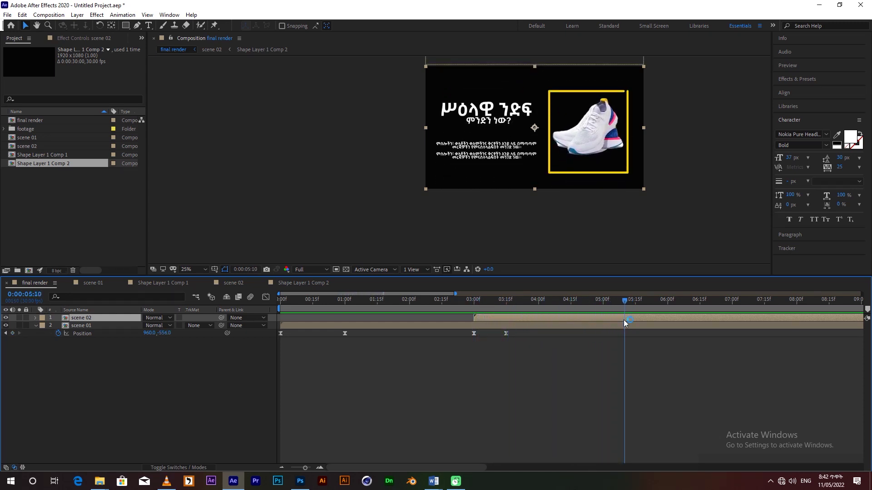
Step: Create a white 1920 x 1080 solid in final render and place it beneath the scene 01 and scene 02 layers
{"action": "right_click", "coordinate": [76, 363]}
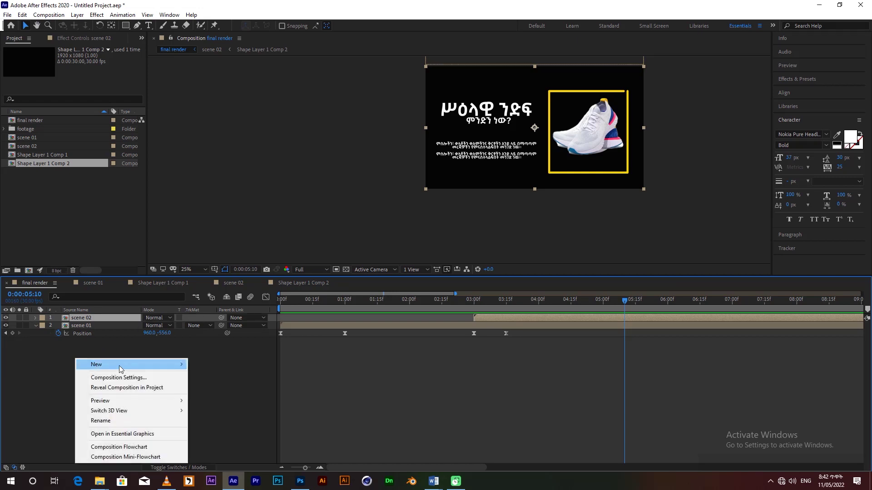
{"action": "mouse_move", "coordinate": [121, 367]}
{"action": "left_click", "coordinate": [243, 388]}
{"action": "left_click", "coordinate": [437, 296]}
{"action": "left_click_drag", "start_coordinate": [122, 219], "coordinate": [9, 193]}
{"action": "left_click", "coordinate": [269, 203]}
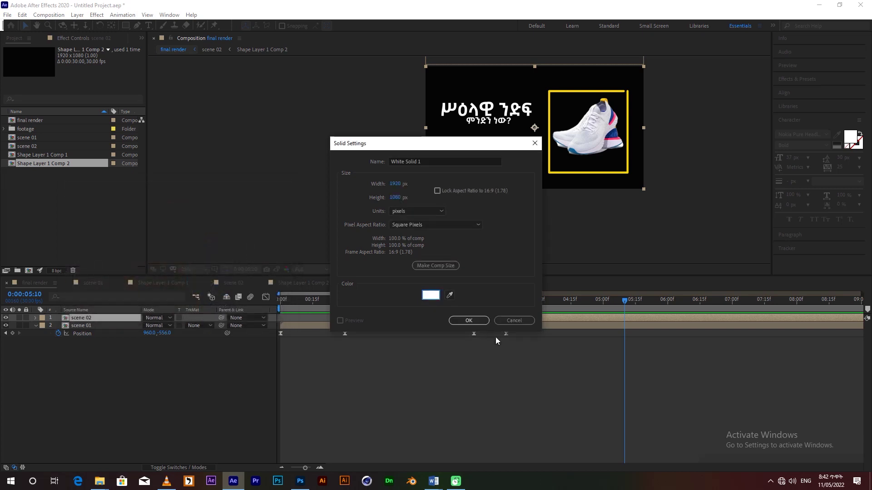
{"action": "left_click", "coordinate": [471, 320]}
{"action": "left_click_drag", "start_coordinate": [110, 321], "coordinate": [97, 374]}
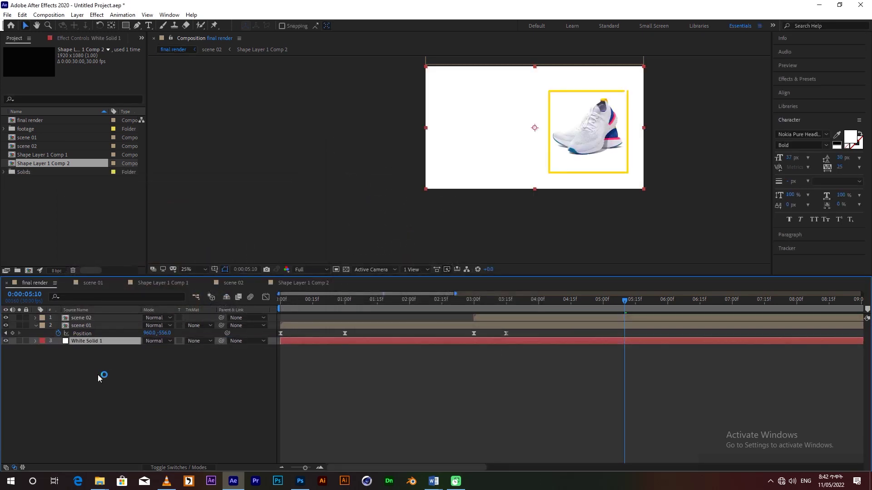
Step: Check scene 01's animation in final render, and show the transparency grid inside the scene 01 composition
{"action": "left_click_drag", "start_coordinate": [291, 310], "coordinate": [625, 307]}
{"action": "left_click_drag", "start_coordinate": [309, 309], "coordinate": [470, 308]}
{"action": "left_click", "coordinate": [366, 326]}
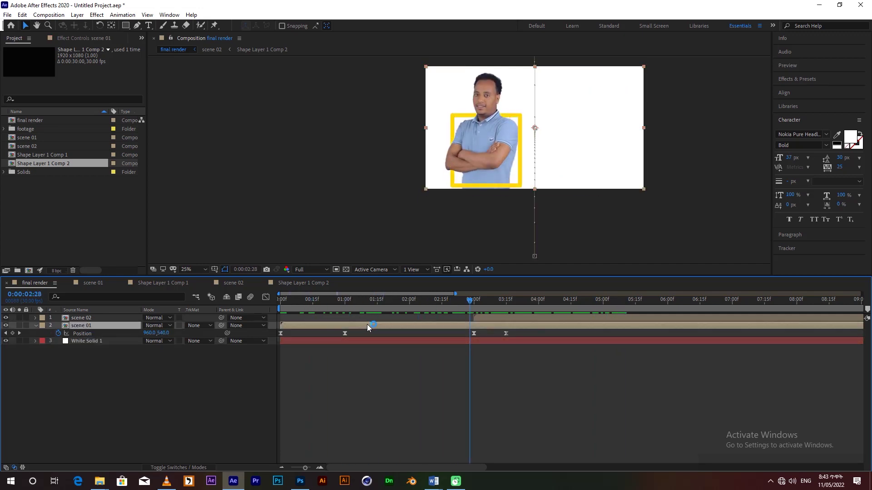
{"action": "double_click", "coordinate": [366, 325]}
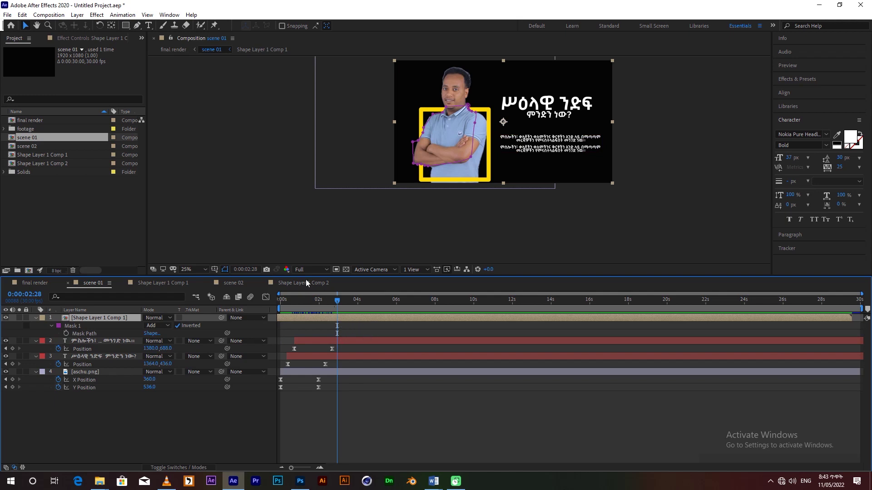
{"action": "left_click", "coordinate": [346, 269]}
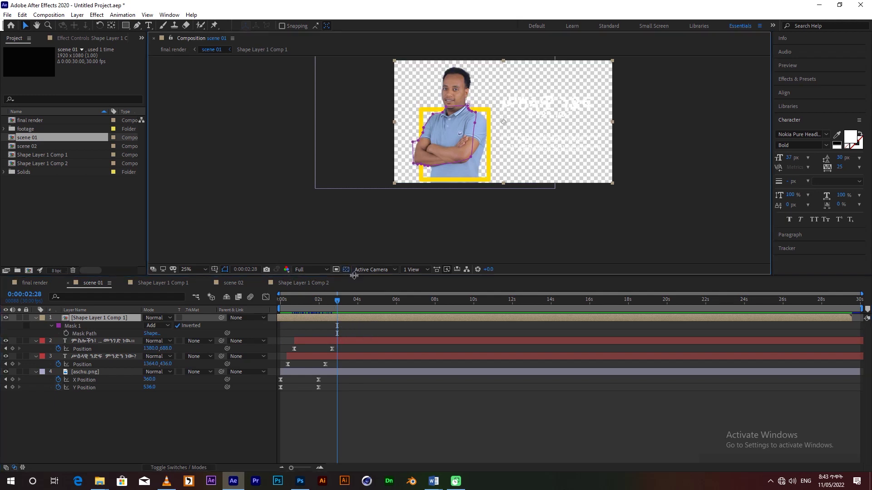
Step: Change the smaller body text's fill color to black (000000) in scene 01
{"action": "left_click", "coordinate": [97, 341]}
{"action": "double_click", "coordinate": [100, 340]}
{"action": "left_click", "coordinate": [851, 136]}
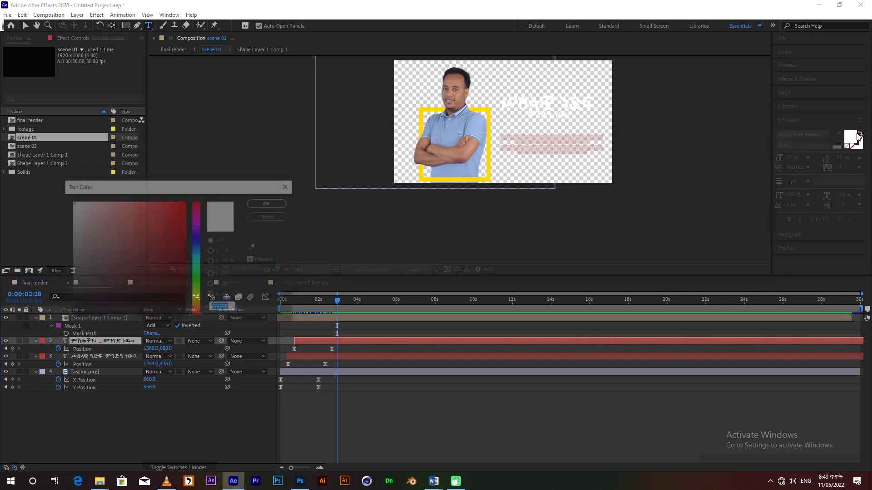
{"action": "left_click_drag", "start_coordinate": [181, 265], "coordinate": [173, 346]}
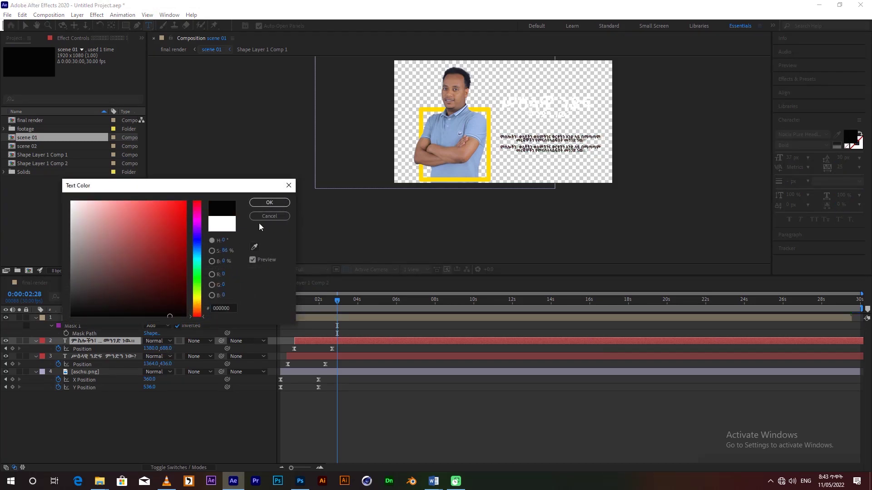
{"action": "left_click", "coordinate": [269, 202]}
Step: Change the large heading text's fill color to black (000000) in scene 01
{"action": "left_click", "coordinate": [104, 353]}
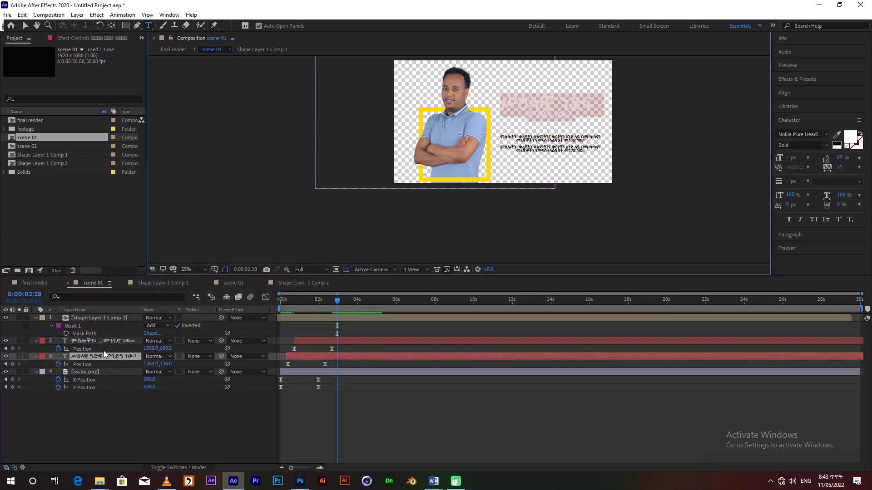
{"action": "left_click", "coordinate": [847, 143]}
{"action": "left_click_drag", "start_coordinate": [175, 283], "coordinate": [184, 328]}
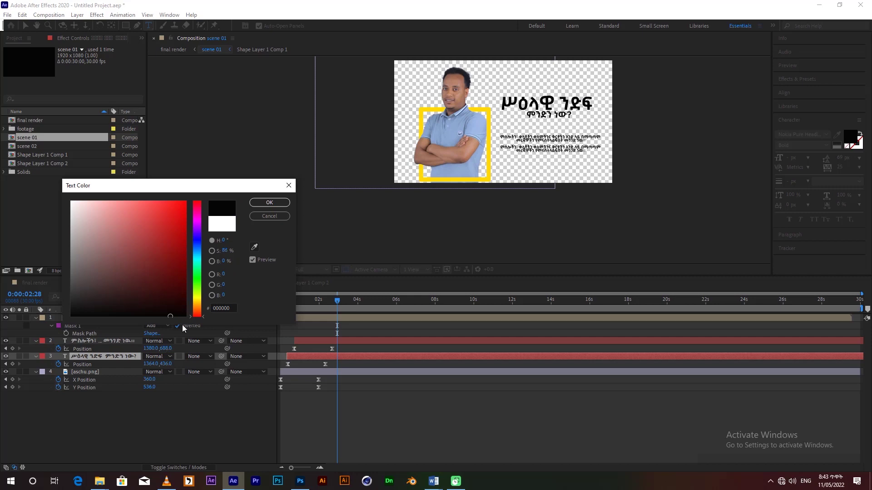
{"action": "left_click", "coordinate": [268, 203]}
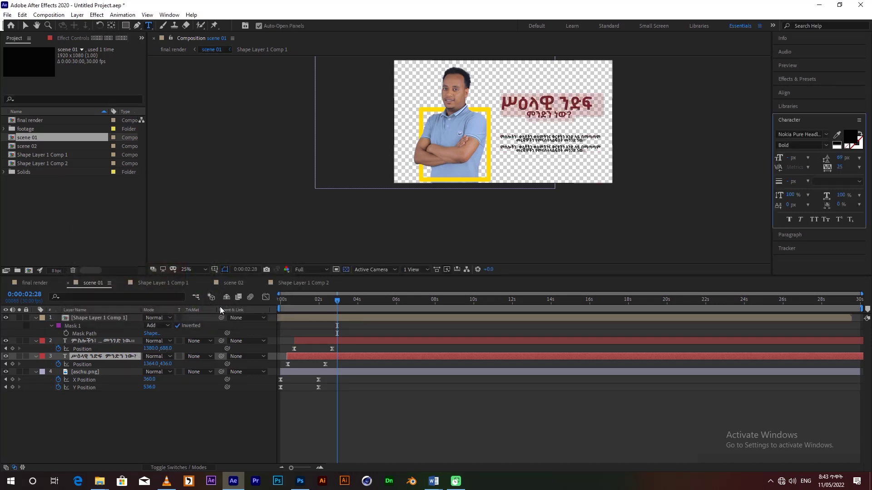
Step: Open scene 02 at 0:00:11:06 and show its transparency grid
{"action": "left_click", "coordinate": [236, 284]}
{"action": "left_click_drag", "start_coordinate": [485, 297], "coordinate": [497, 299]}
{"action": "left_click", "coordinate": [346, 269]}
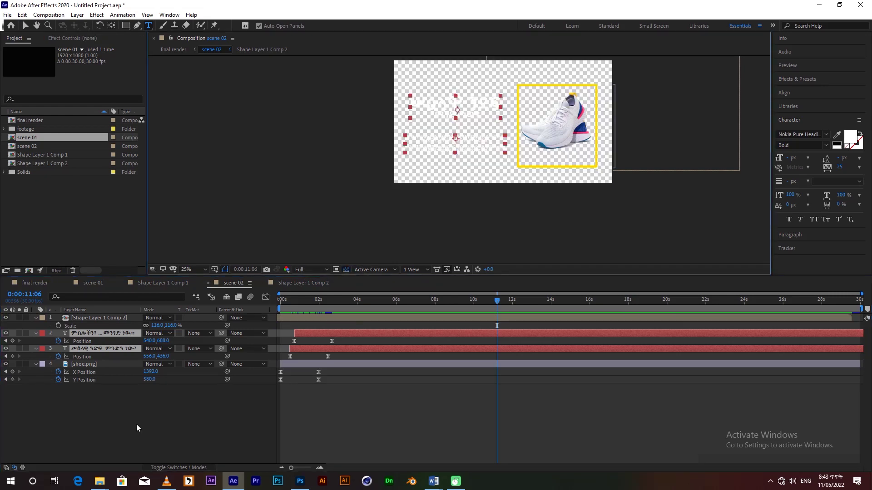
Step: Change the smaller body text's fill color to black (000000) in scene 02
{"action": "left_click", "coordinate": [105, 333]}
{"action": "double_click", "coordinate": [109, 333]}
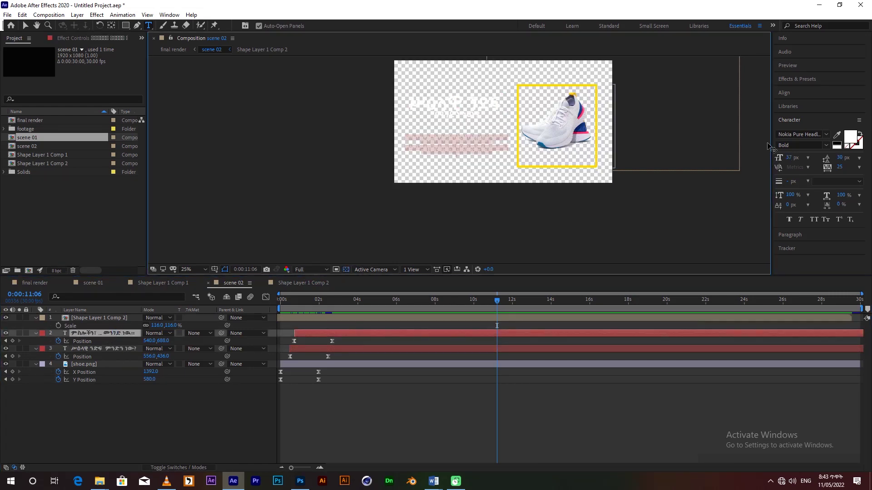
{"action": "left_click", "coordinate": [848, 139]}
{"action": "left_click_drag", "start_coordinate": [181, 284], "coordinate": [178, 316]}
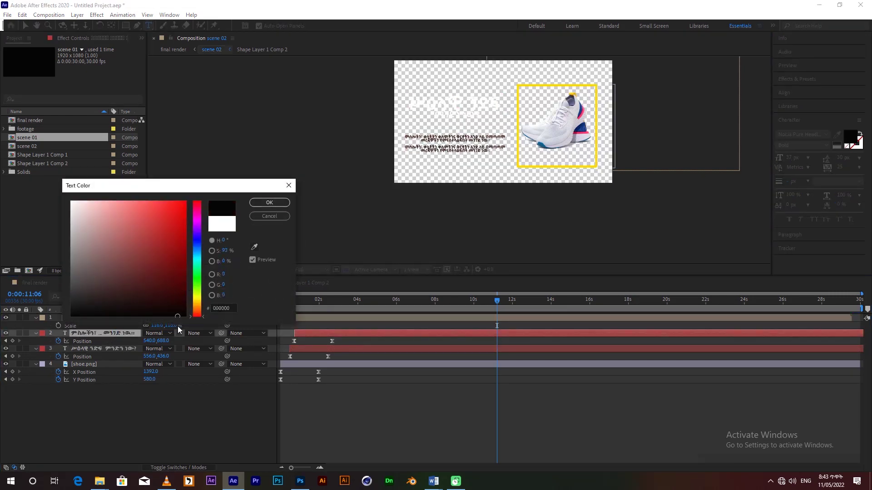
{"action": "left_click", "coordinate": [269, 203]}
Step: Change the large heading text's fill color to black (000000) in scene 02
{"action": "double_click", "coordinate": [108, 349]}
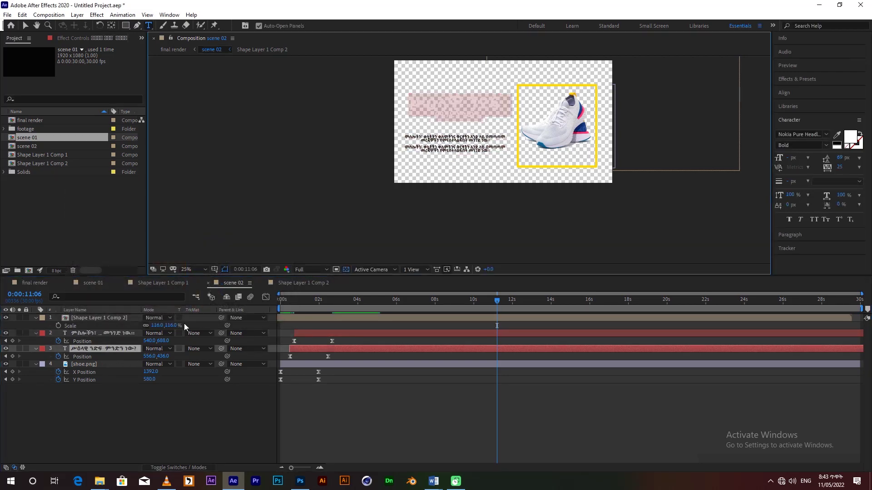
{"action": "left_click", "coordinate": [850, 137]}
{"action": "left_click_drag", "start_coordinate": [165, 288], "coordinate": [185, 316]}
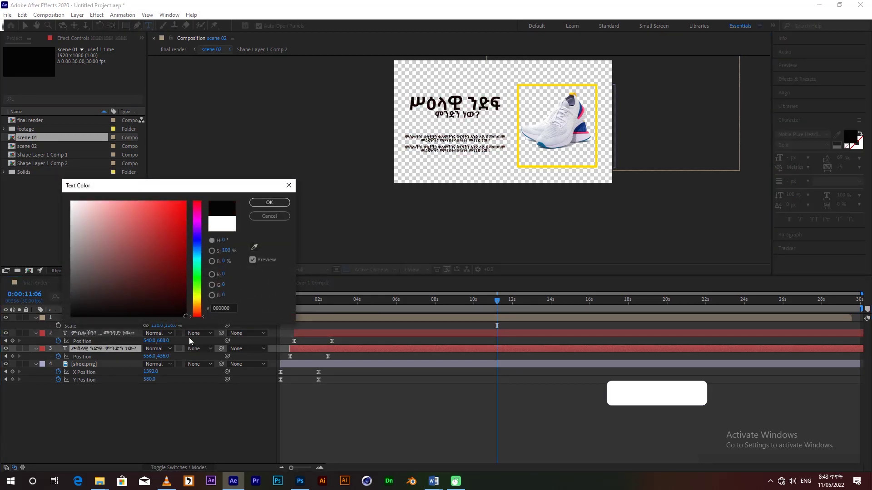
{"action": "left_click", "coordinate": [269, 203]}
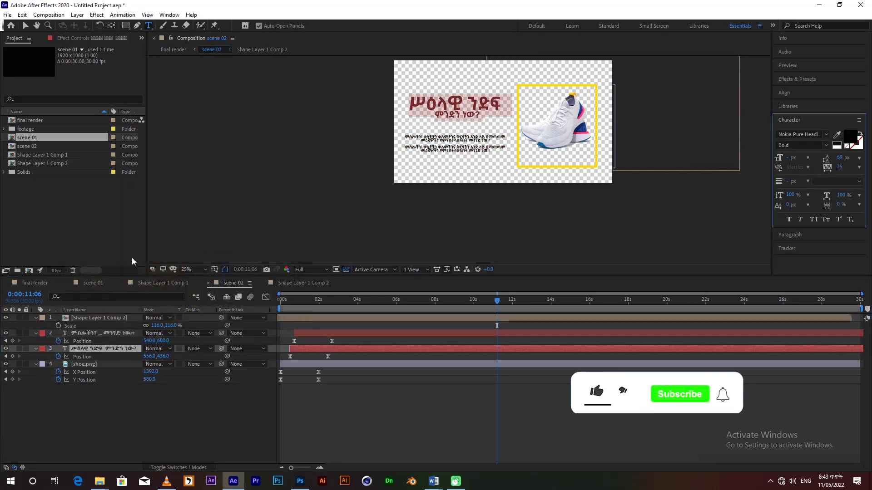
Step: Preview the final render composition from the start, examining the black text on the white background
{"action": "left_click", "coordinate": [35, 282]}
{"action": "left_click_drag", "start_coordinate": [472, 312], "coordinate": [271, 317]}
{"action": "key", "text": "space"}
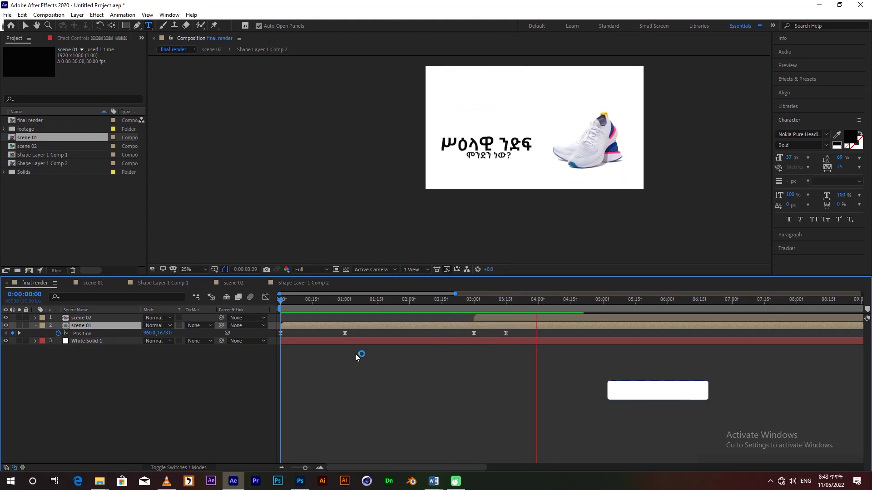
{"action": "left_click_drag", "start_coordinate": [425, 309], "coordinate": [384, 317]}
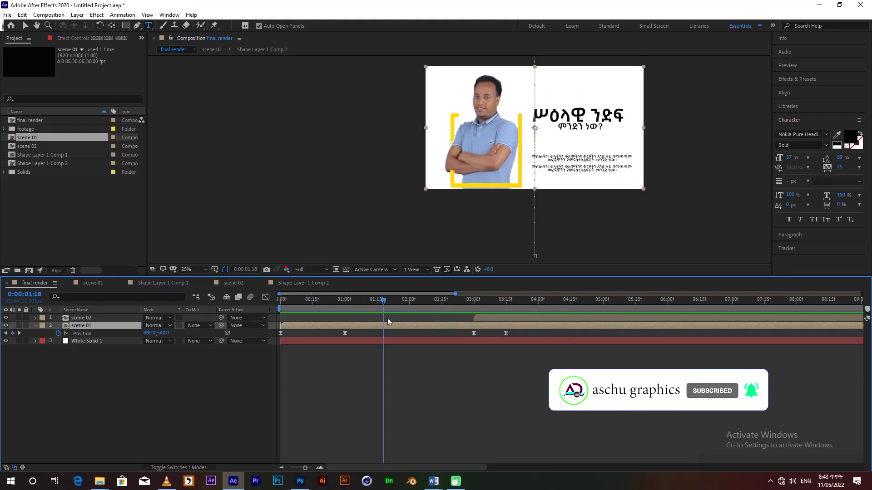
{"action": "key", "text": "space"}
Step: Set the yellow frame's stroke width to 16 px inside Shape Layer 1 Comp 1, and return to final render
{"action": "double_click", "coordinate": [384, 326]}
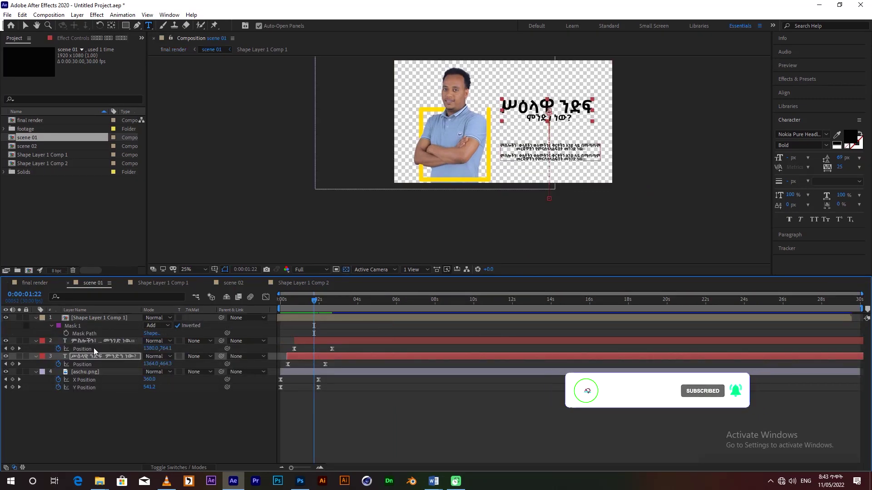
{"action": "double_click", "coordinate": [85, 317]}
{"action": "left_click_drag", "start_coordinate": [390, 306], "coordinate": [419, 304]}
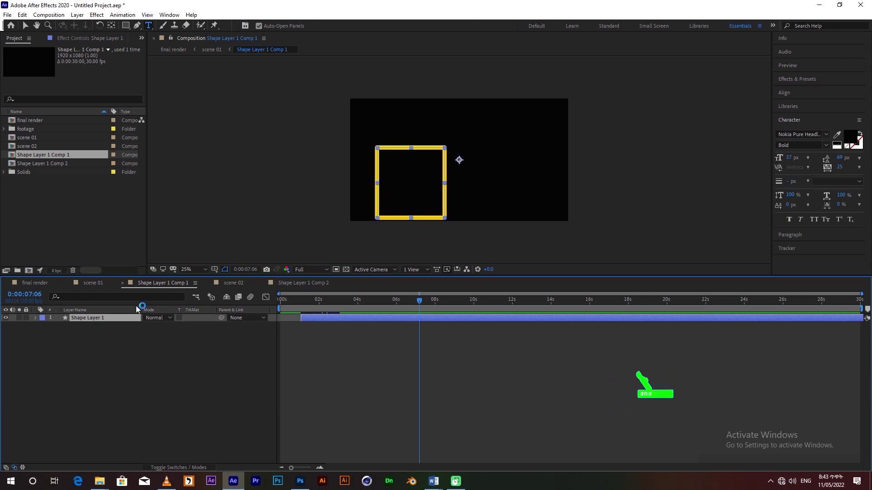
{"action": "left_click", "coordinate": [126, 25]}
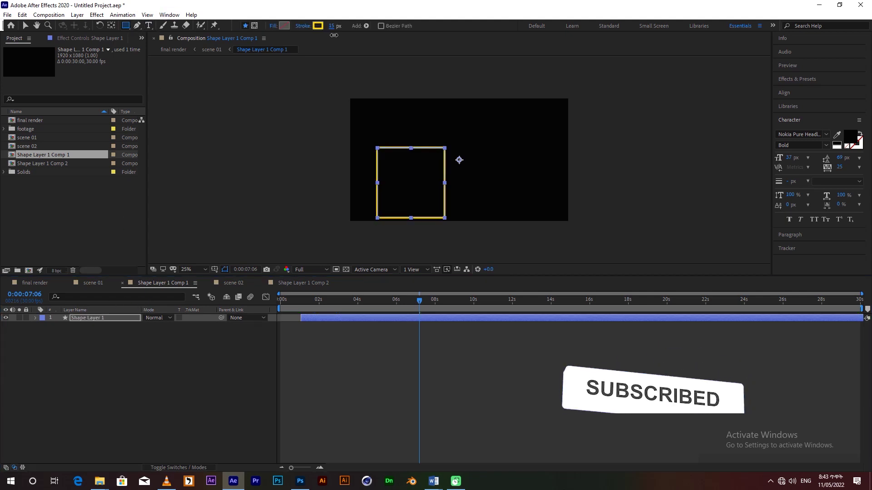
{"action": "left_click", "coordinate": [174, 50]}
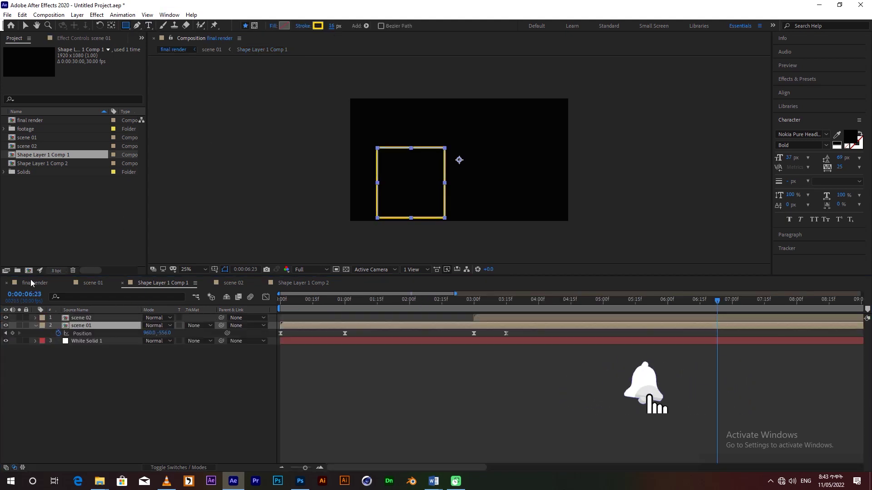
Step: Draw a horizontal yellow line with the Pen tool between scene 01's heading and body text on a new shape layer
{"action": "left_click_drag", "start_coordinate": [422, 306], "coordinate": [454, 308]}
{"action": "double_click", "coordinate": [454, 326]}
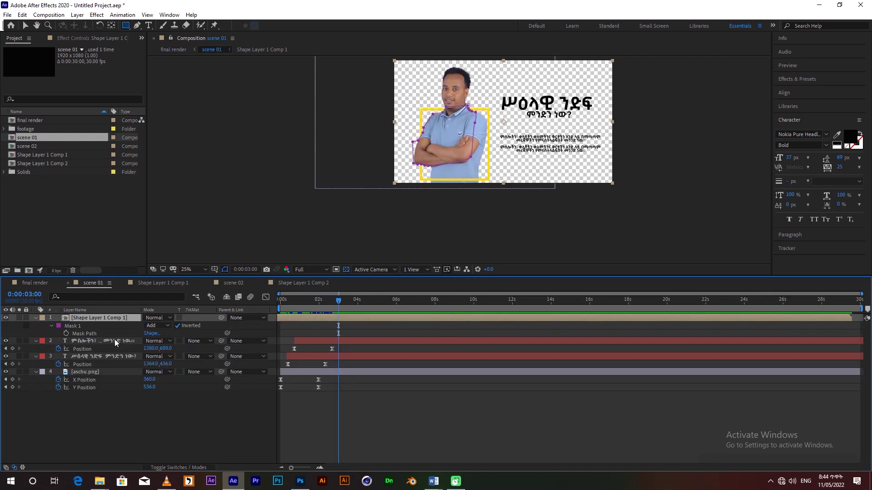
{"action": "right_click", "coordinate": [124, 403]}
{"action": "mouse_move", "coordinate": [145, 301]}
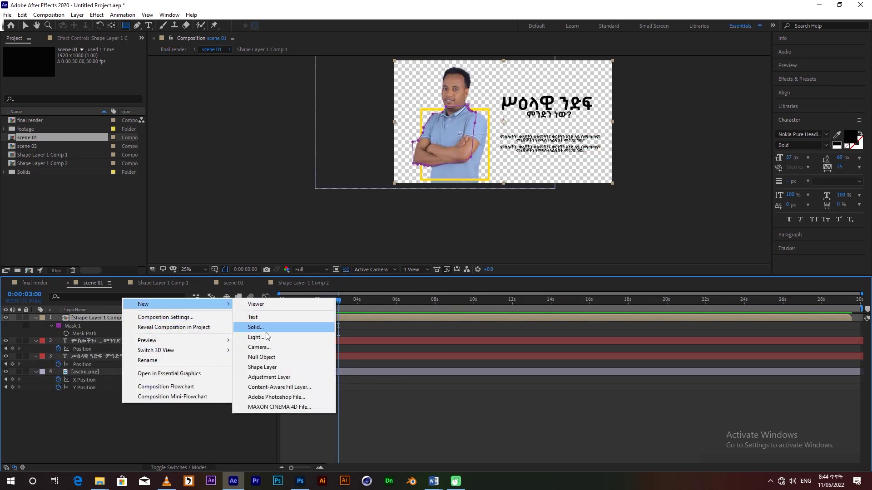
{"action": "left_click", "coordinate": [266, 363]}
{"action": "left_click", "coordinate": [586, 125]}
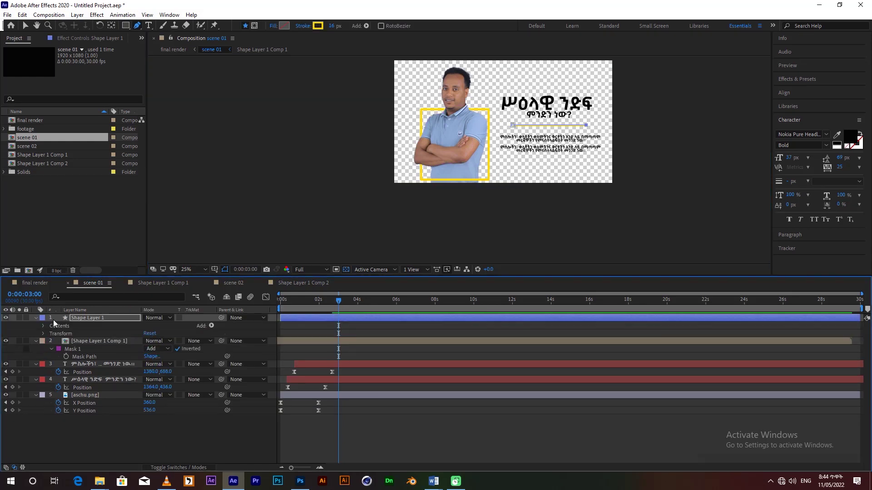
Step: Add Trim Paths to the line's shape layer and expand the Trim Paths properties
{"action": "left_click", "coordinate": [211, 326]}
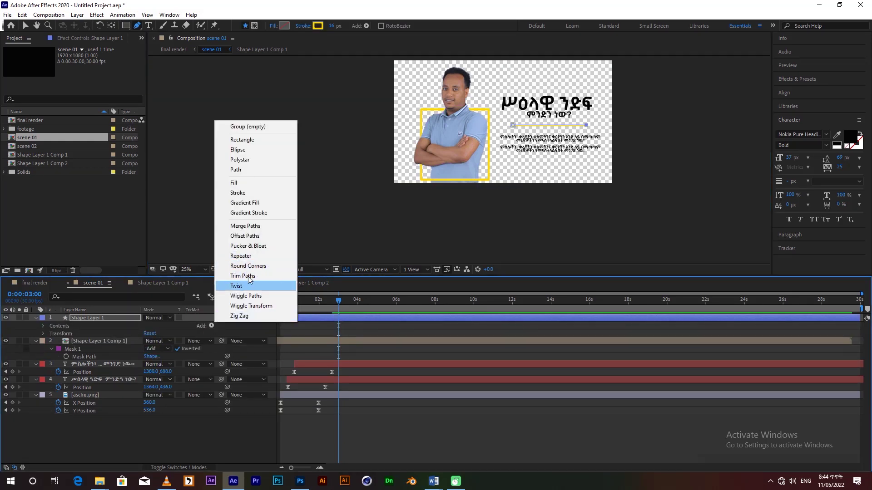
{"action": "left_click", "coordinate": [253, 274]}
{"action": "left_click", "coordinate": [59, 349]}
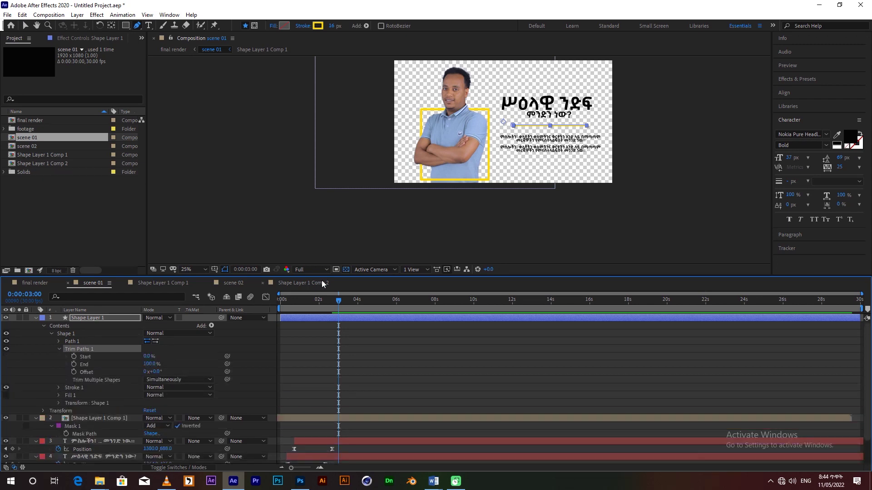
Step: Keyframe the line's Trim Paths Start and End both at 50% at 0:00:02:09
{"action": "mouse_move", "coordinate": [330, 305]}
{"action": "left_mouse_down"}
{"action": "mouse_move", "coordinate": [293, 303]}
{"action": "mouse_move", "coordinate": [273, 324]}
{"action": "mouse_move", "coordinate": [329, 321]}
{"action": "mouse_move", "coordinate": [318, 323]}
{"action": "mouse_move", "coordinate": [323, 317]}
{"action": "left_mouse_up"}
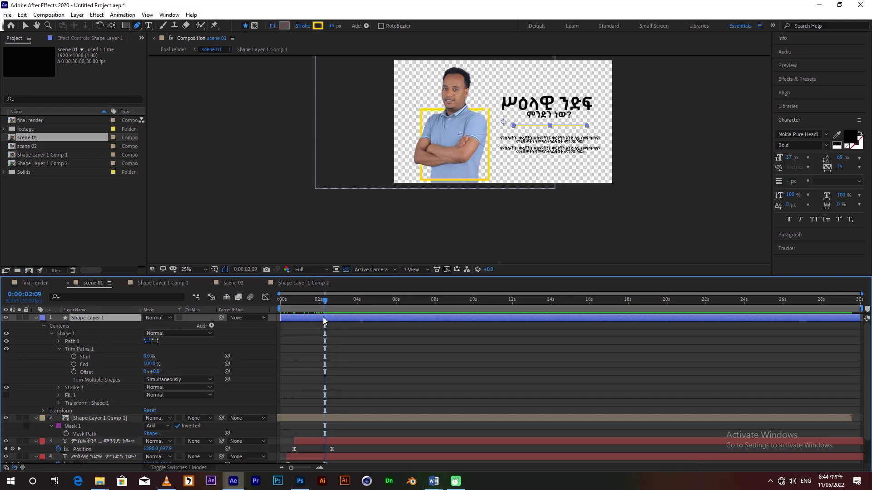
{"action": "left_click", "coordinate": [74, 365]}
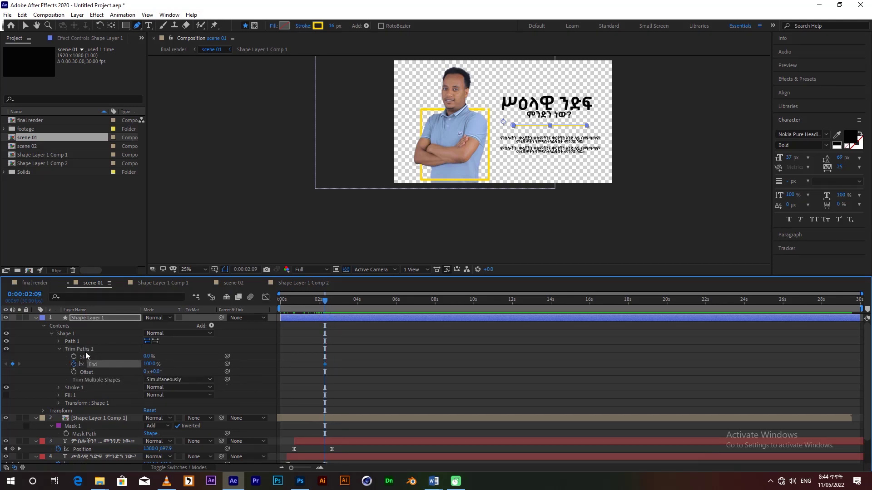
{"action": "type", "text": "50"}
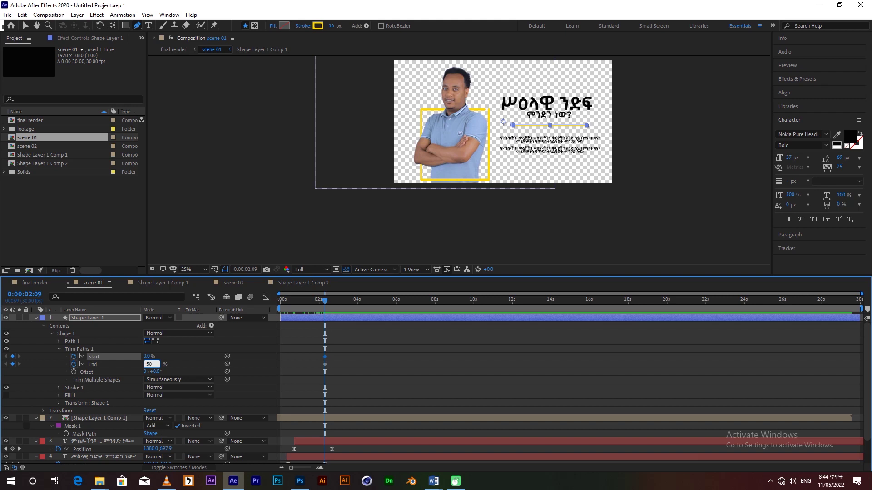
{"action": "key", "text": "Return"}
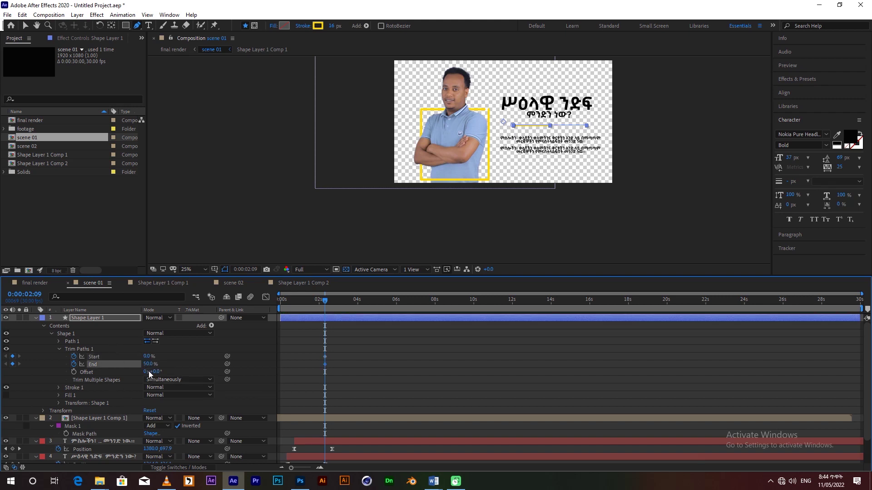
{"action": "left_click", "coordinate": [147, 356]}
{"action": "type", "text": "50"}
{"action": "key", "text": "Return"}
Step: Set the line's Trim Paths Start to 0% and End to 100% at 0:00:03:08
{"action": "left_click_drag", "start_coordinate": [327, 302], "coordinate": [346, 302]}
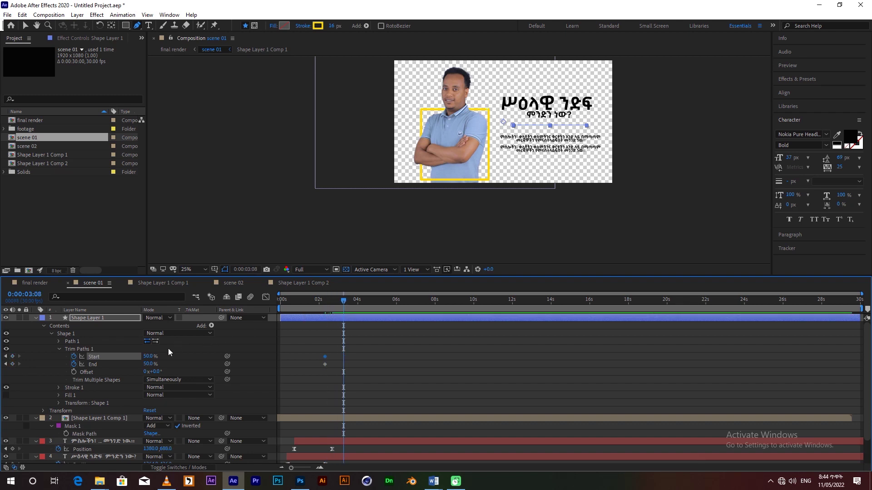
{"action": "left_click_drag", "start_coordinate": [148, 358], "coordinate": [60, 375]}
{"action": "left_click_drag", "start_coordinate": [144, 367], "coordinate": [216, 362]}
Step: Apply Easy Ease to all of the line's Trim Paths Start and End keyframes
{"action": "left_click_drag", "start_coordinate": [357, 342], "coordinate": [315, 377]}
{"action": "right_click", "coordinate": [324, 357]}
{"action": "mouse_move", "coordinate": [379, 352]}
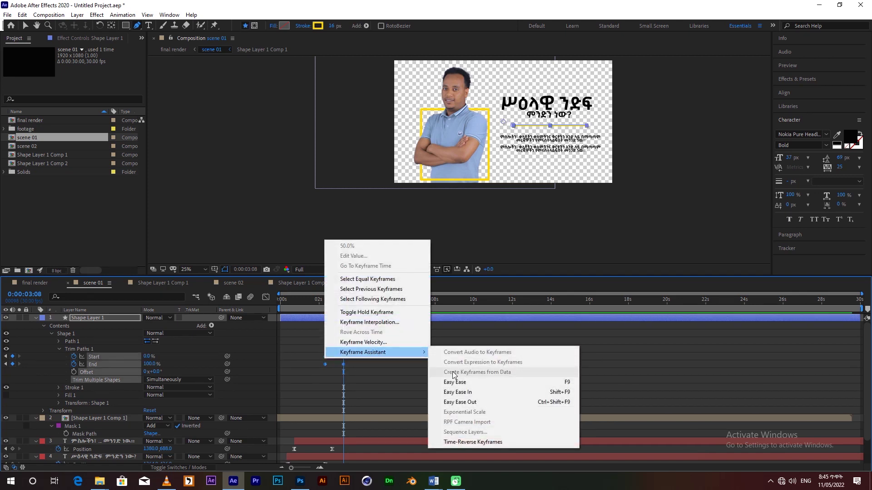
{"action": "left_click", "coordinate": [453, 382]}
Step: Lengthen the incoming ease of the line's last Trim Paths keyframes in the Graph Editor so the speed peaks early, and go to 0:00:02:07
{"action": "left_click", "coordinate": [266, 297]}
{"action": "left_click_drag", "start_coordinate": [360, 418], "coordinate": [343, 439]}
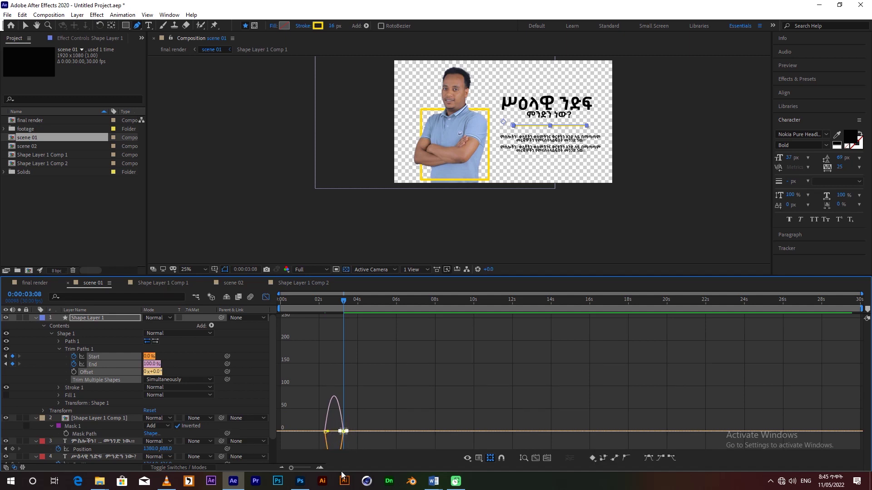
{"action": "left_click_drag", "start_coordinate": [291, 468], "coordinate": [308, 468]}
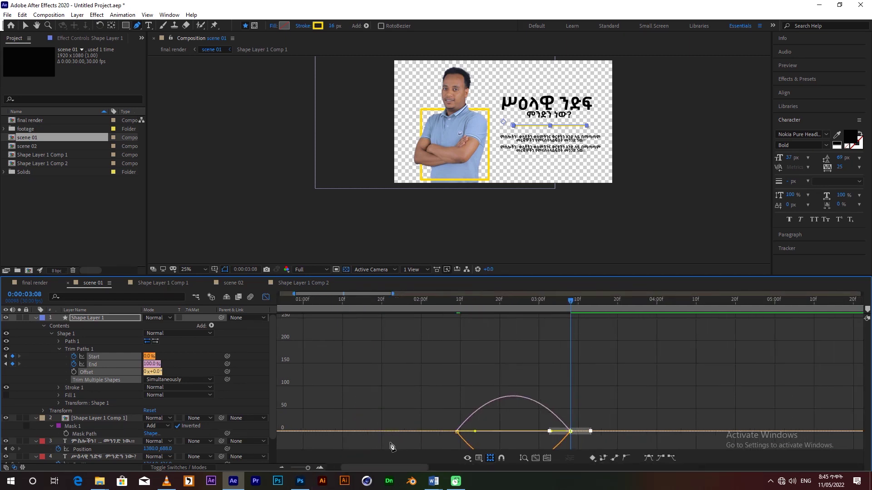
{"action": "left_click_drag", "start_coordinate": [558, 430], "coordinate": [491, 435]}
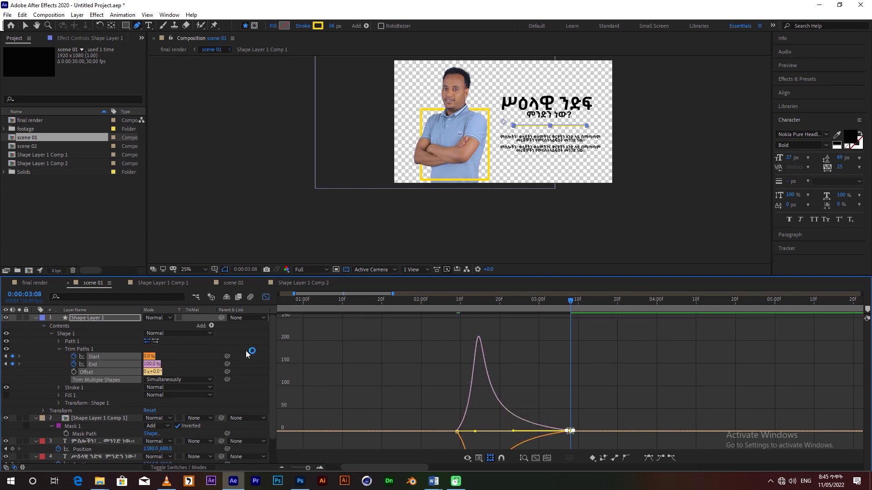
{"action": "left_click", "coordinate": [265, 297]}
{"action": "left_click", "coordinate": [448, 297]}
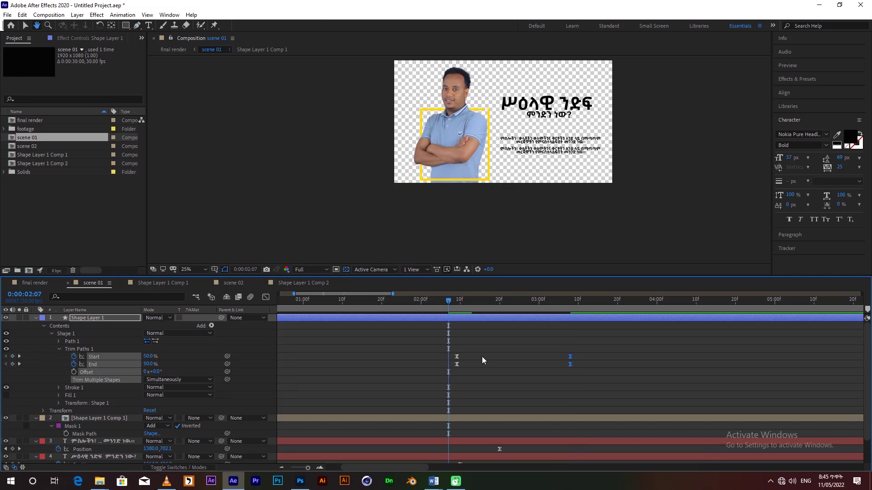
Step: Preview the final render composition to check the timing of scene 01's divider line against the rest of the animation
{"action": "left_click", "coordinate": [465, 301]}
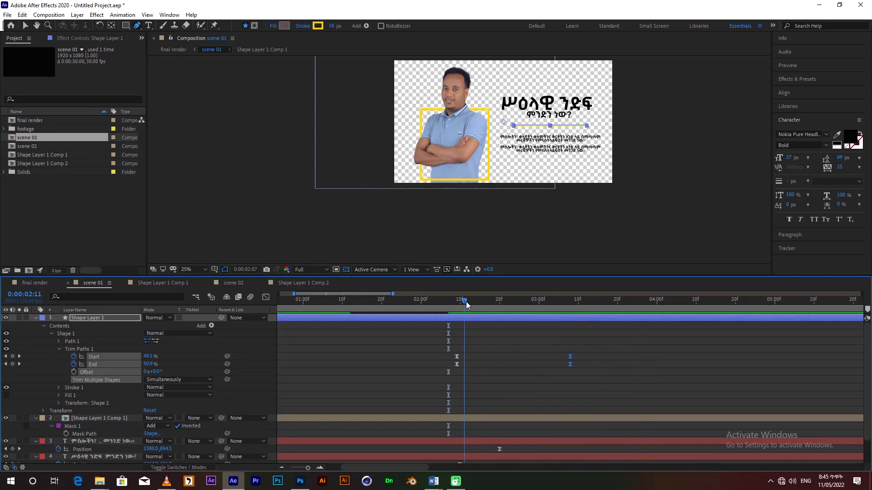
{"action": "left_click", "coordinate": [34, 284]}
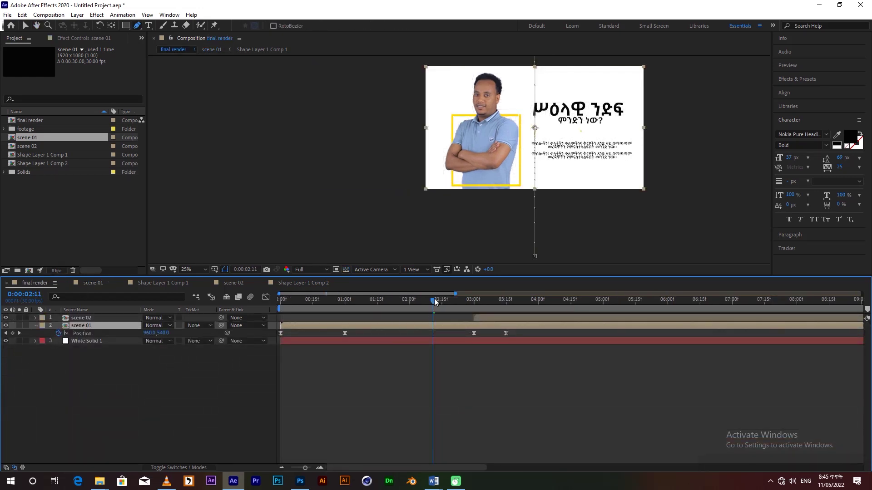
{"action": "left_click_drag", "start_coordinate": [435, 302], "coordinate": [320, 301]}
{"action": "key", "text": "space"}
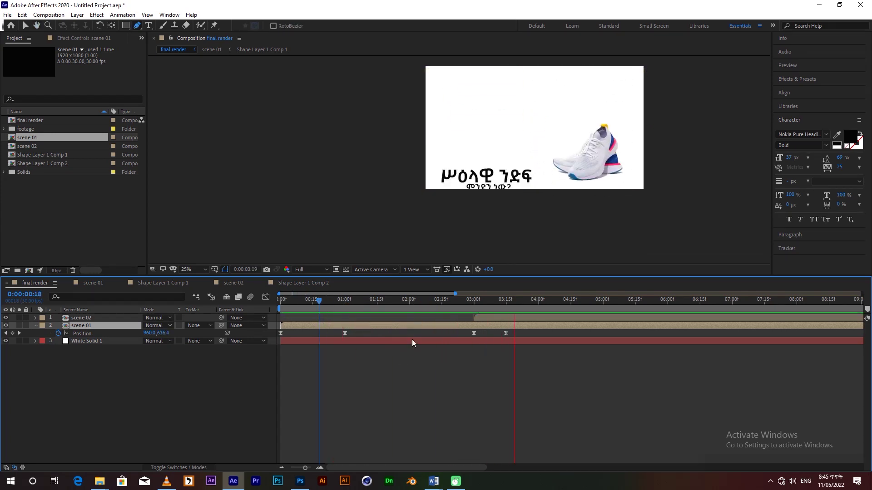
{"action": "mouse_move", "coordinate": [388, 301]}
{"action": "left_mouse_down"}
{"action": "mouse_move", "coordinate": [484, 323]}
{"action": "mouse_move", "coordinate": [382, 315]}
{"action": "left_mouse_up"}
{"action": "key", "text": "space"}
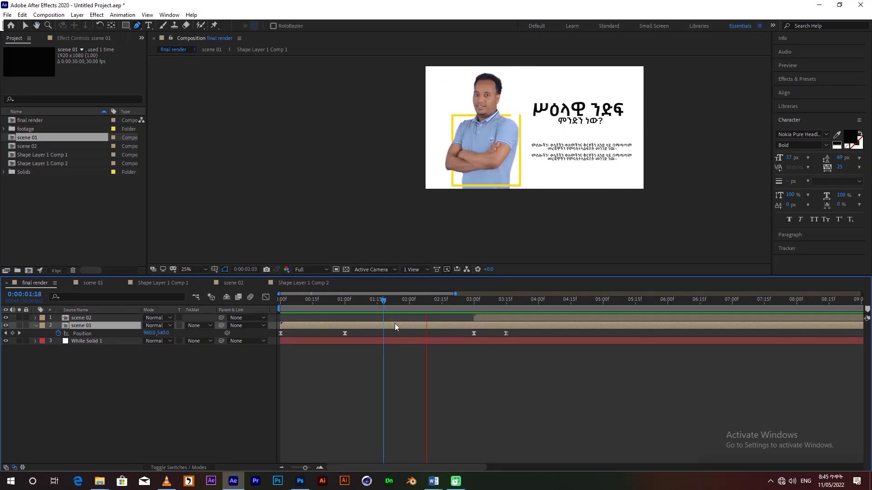
Step: In scene 01, move the line's first Trim Paths Start and End keyframes to 0:00:01:21 and its last ones to about 0:00:02:09
{"action": "left_click_drag", "start_coordinate": [369, 297], "coordinate": [390, 299]}
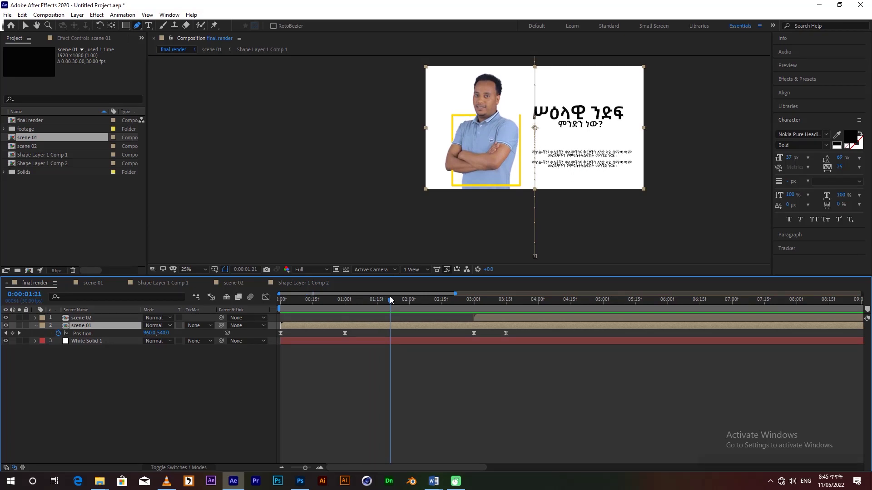
{"action": "double_click", "coordinate": [391, 325]}
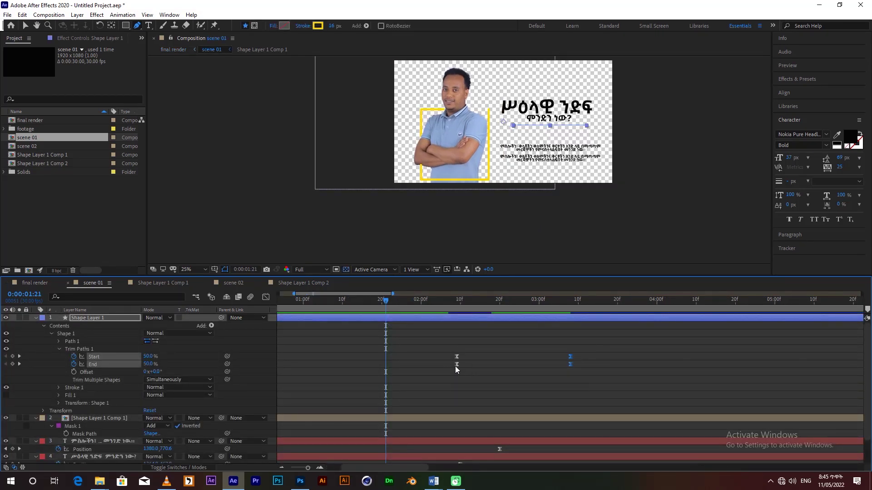
{"action": "left_click_drag", "start_coordinate": [458, 357], "coordinate": [384, 364]}
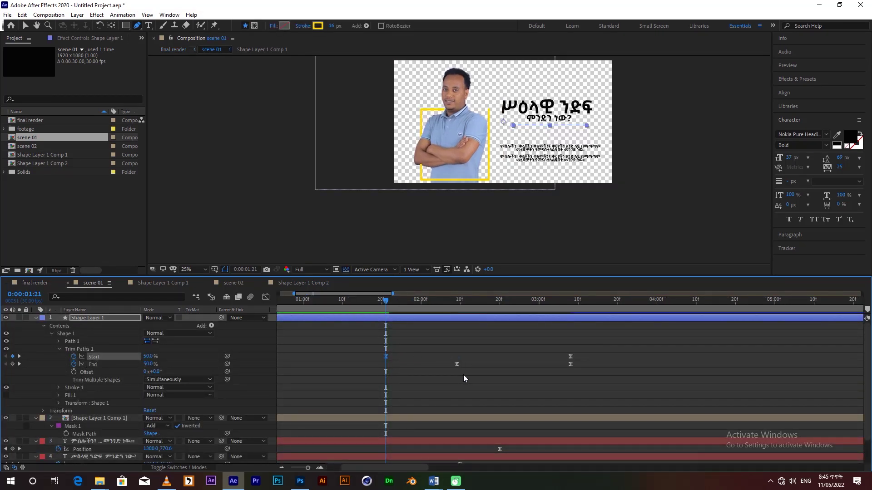
{"action": "left_click_drag", "start_coordinate": [587, 338], "coordinate": [386, 364]}
{"action": "left_click_drag", "start_coordinate": [470, 390], "coordinate": [471, 389]}
{"action": "left_click_drag", "start_coordinate": [499, 356], "coordinate": [455, 369]}
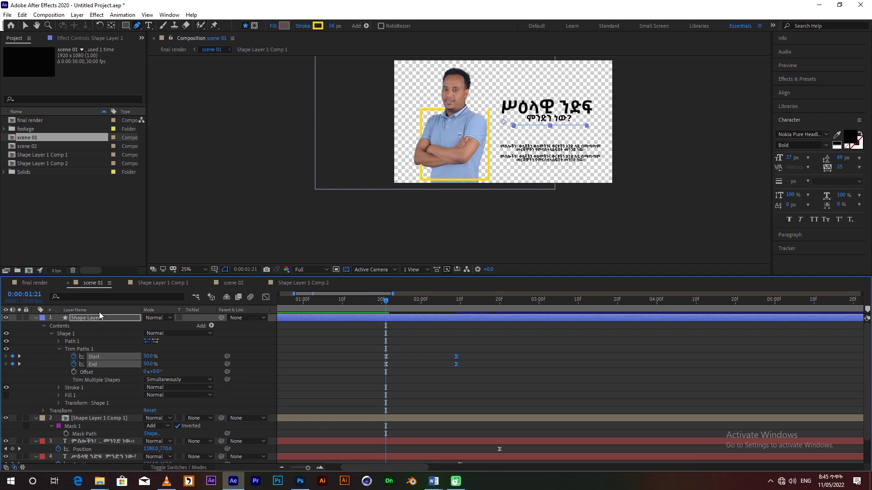
Step: Change the divider line's stroke colour to bright green and preview the line animation in scene 01 and the final render
{"action": "left_click", "coordinate": [86, 319]}
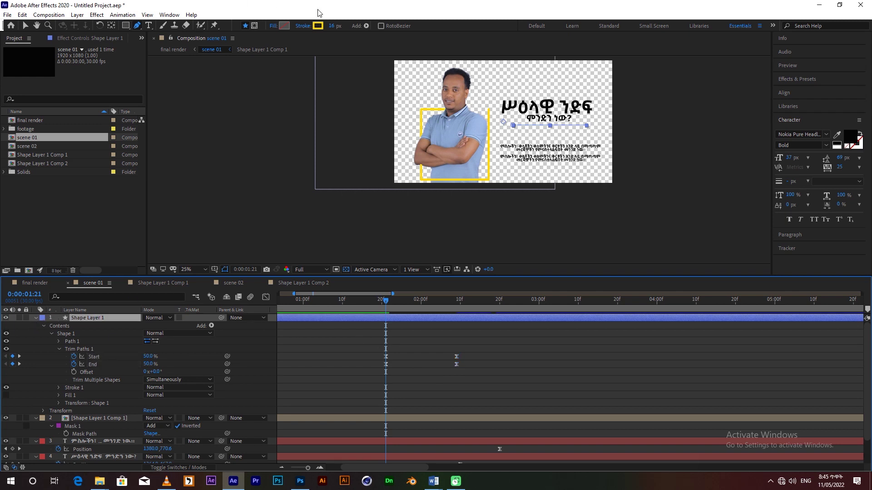
{"action": "left_click", "coordinate": [317, 25]}
{"action": "left_click", "coordinate": [197, 279]}
{"action": "left_click", "coordinate": [270, 203]}
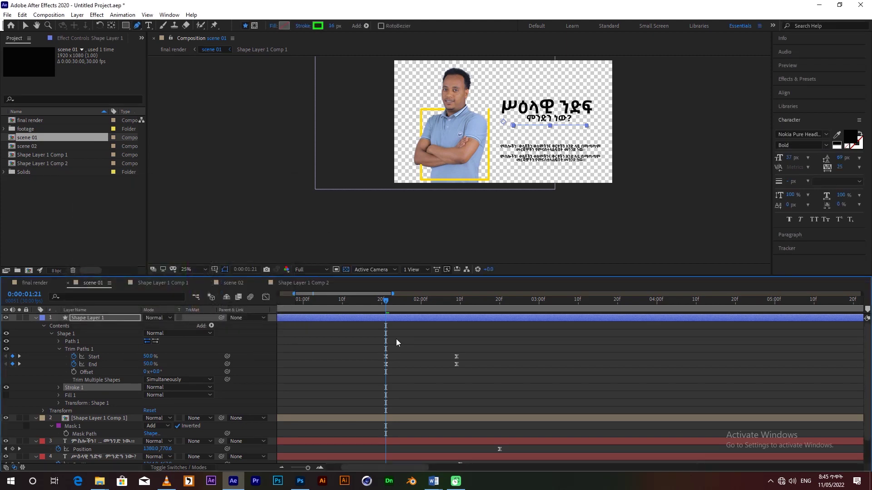
{"action": "key", "text": "space"}
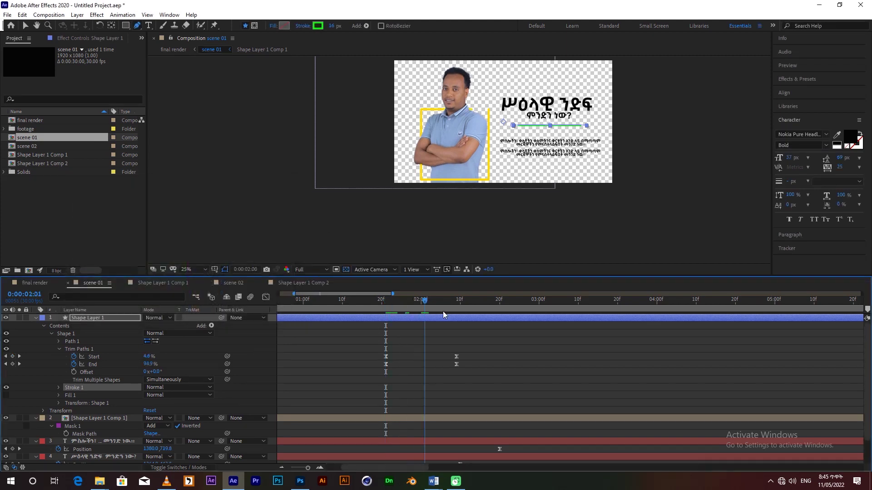
{"action": "left_click", "coordinate": [35, 283]}
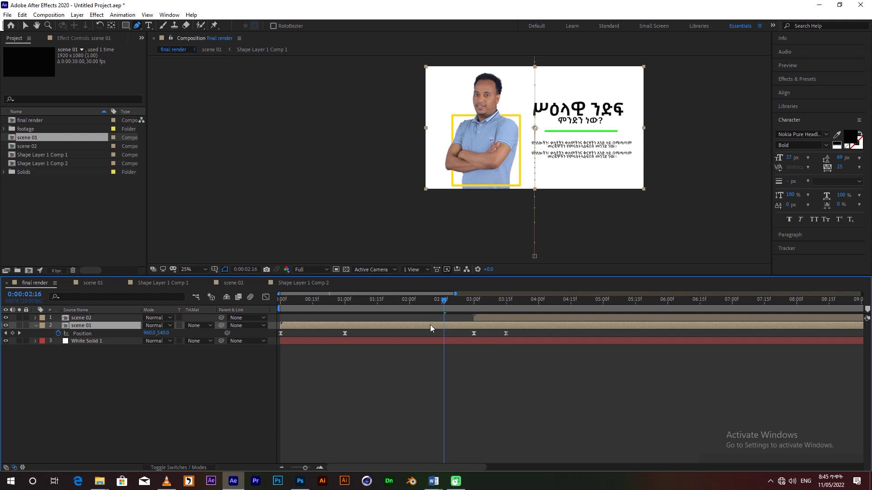
Step: Set the stroke colour of the rectangular frame in Shape Layer 1 Comp 1 to bright green 2AFF00
{"action": "double_click", "coordinate": [352, 325]}
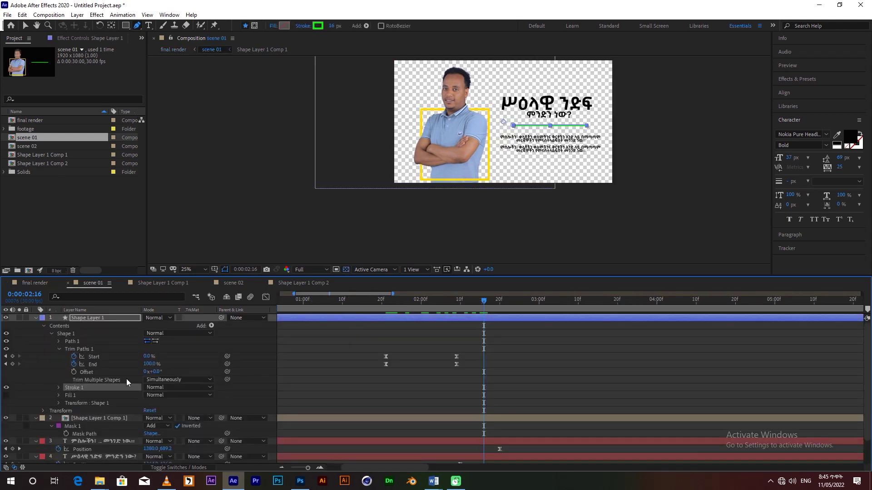
{"action": "double_click", "coordinate": [91, 418]}
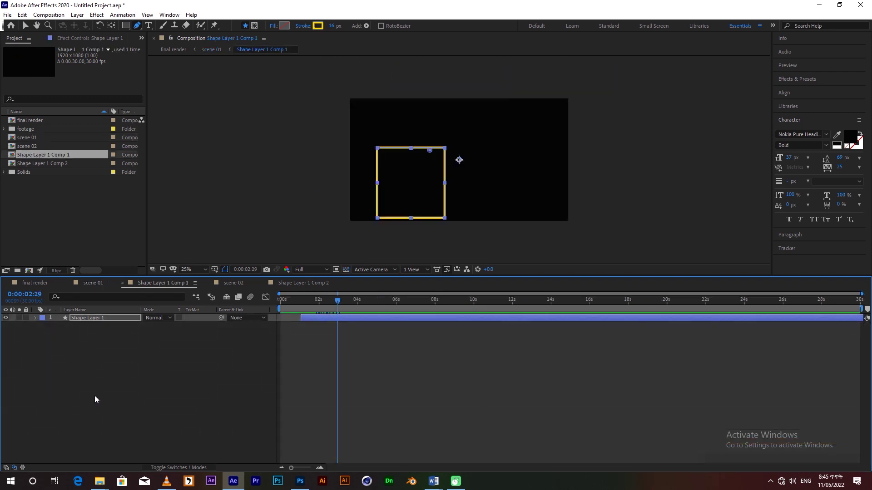
{"action": "left_click", "coordinate": [89, 317]}
{"action": "left_click", "coordinate": [318, 28]}
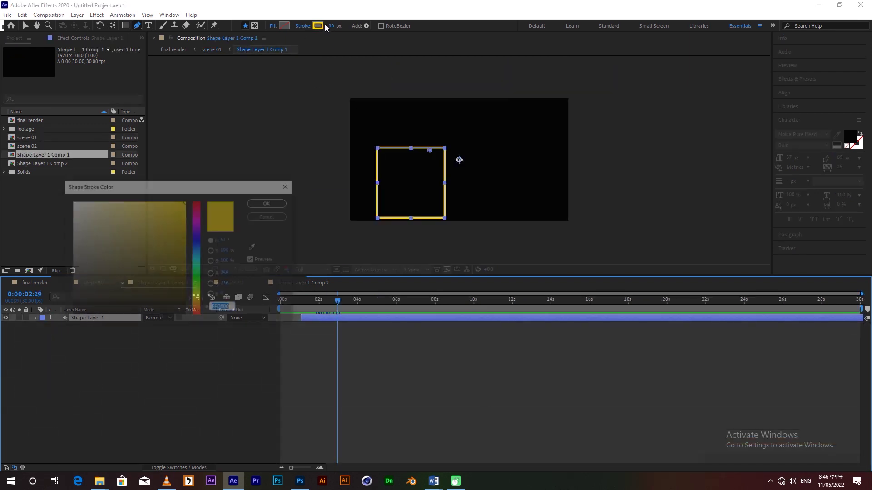
{"action": "left_click", "coordinate": [197, 270]}
{"action": "left_click_drag", "start_coordinate": [199, 276], "coordinate": [200, 284]}
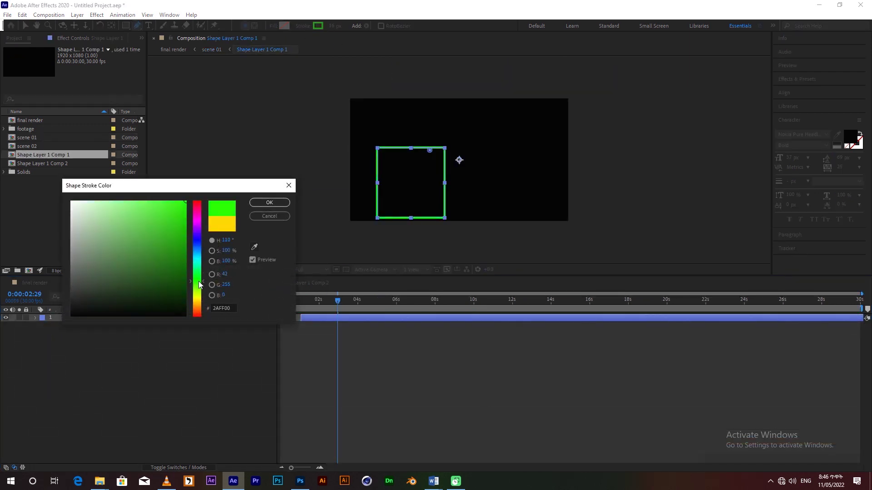
{"action": "left_click", "coordinate": [269, 202]}
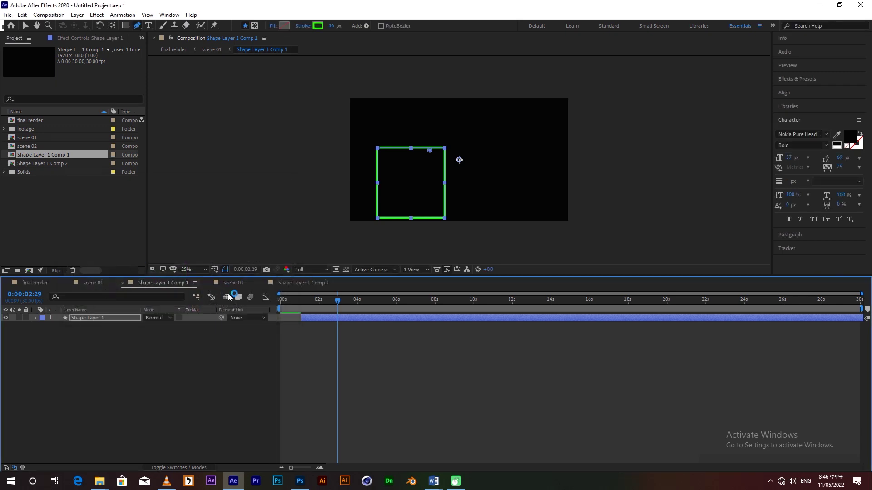
Step: Set the stroke colour of the rectangular frame in Shape Layer 1 Comp 2 to bright green
{"action": "left_click", "coordinate": [317, 287]}
{"action": "key", "text": "space"}
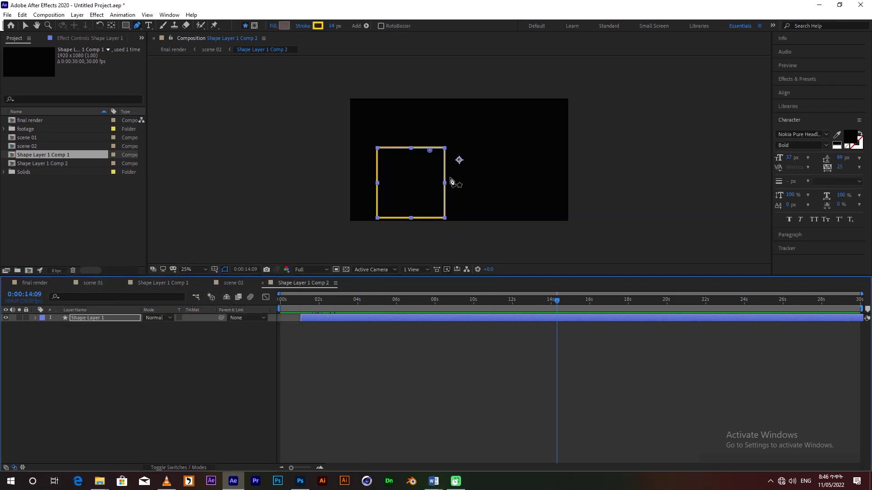
{"action": "left_click", "coordinate": [318, 25]}
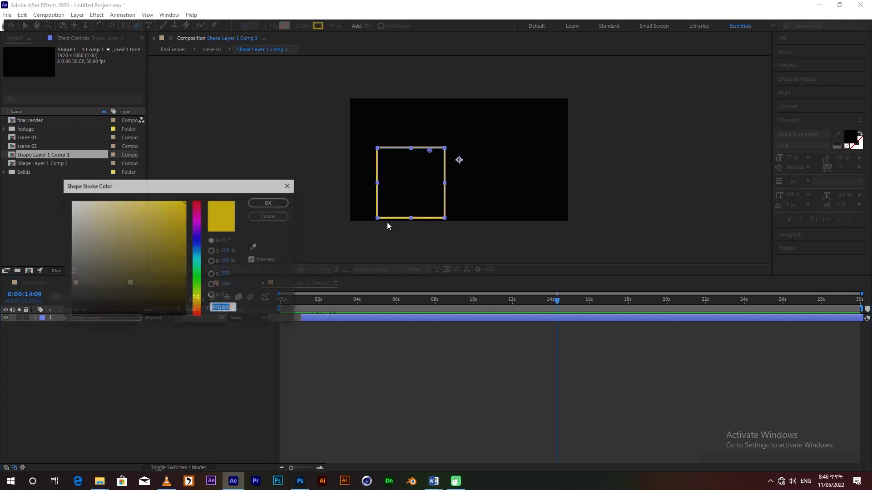
{"action": "left_click", "coordinate": [199, 278]}
{"action": "left_click", "coordinate": [270, 203]}
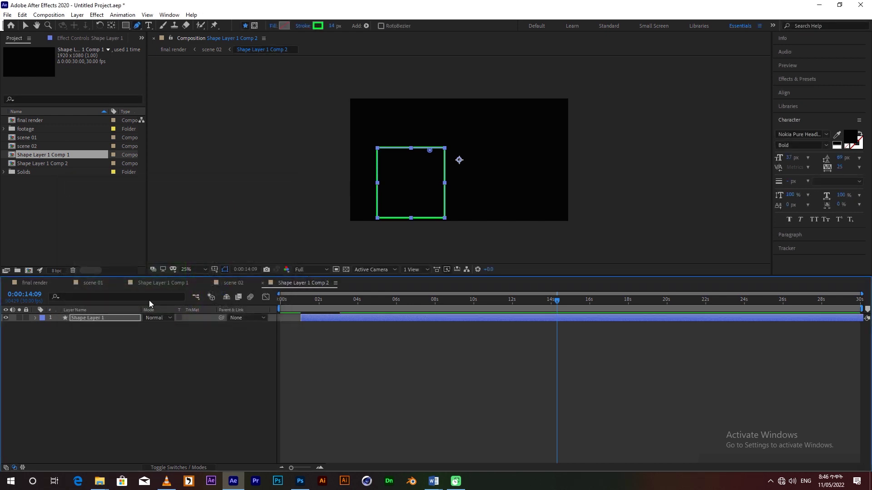
Step: Check the recoloured frame in scene 02 and preview the final render from the start through 0:00:05:17
{"action": "left_click", "coordinate": [234, 284]}
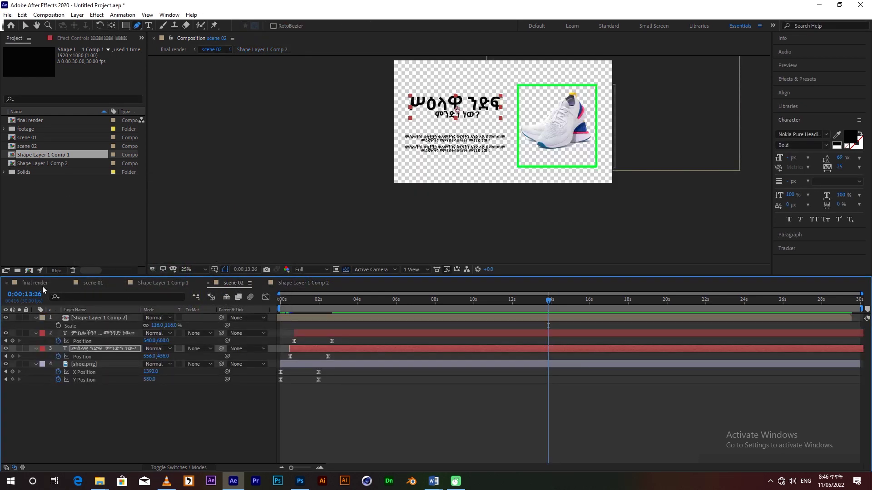
{"action": "left_click", "coordinate": [42, 285]}
{"action": "left_click_drag", "start_coordinate": [471, 309], "coordinate": [272, 325]}
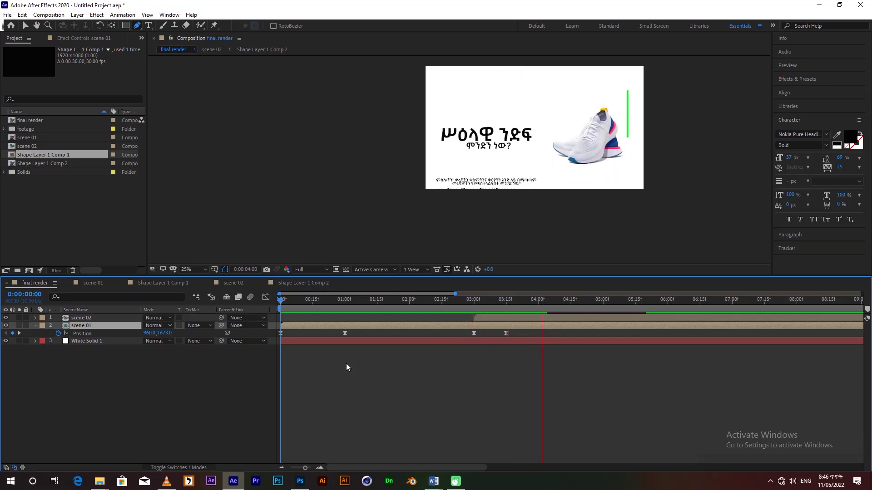
{"action": "left_click_drag", "start_coordinate": [459, 302], "coordinate": [640, 324]}
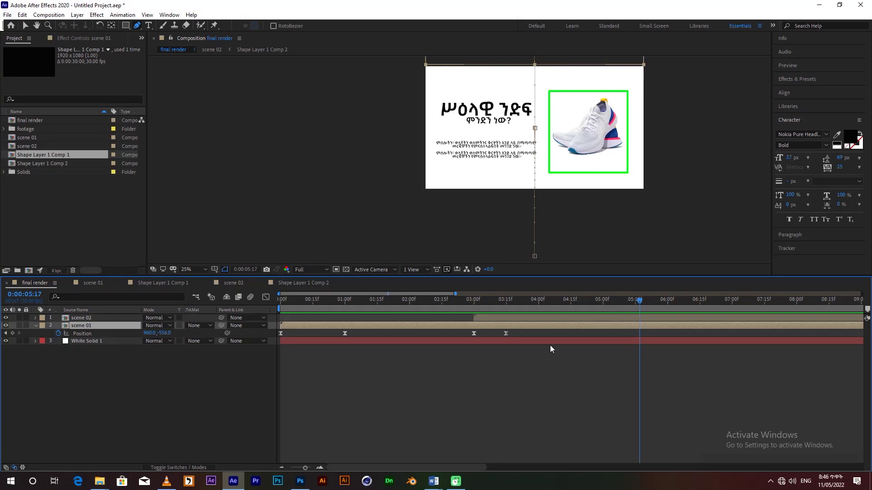
Step: Copy the green divider line's shape layer from scene 01 into scene 02
{"action": "left_click", "coordinate": [93, 283]}
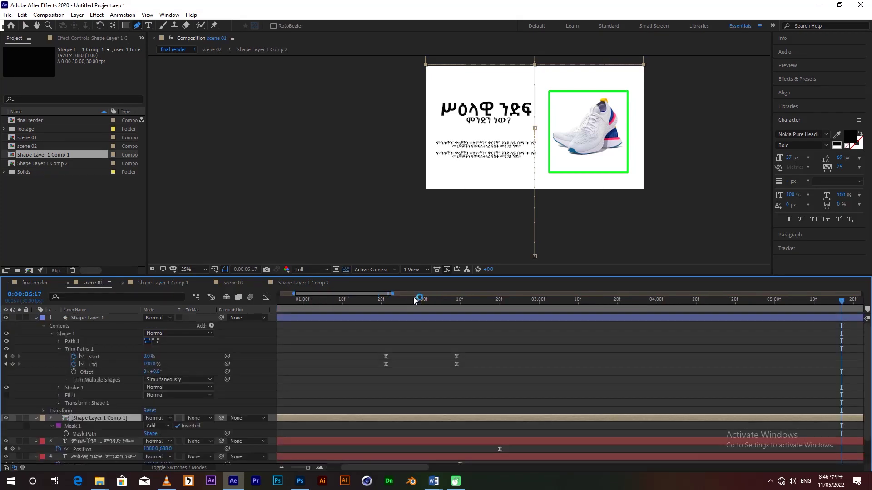
{"action": "left_click", "coordinate": [108, 317]}
{"action": "key", "text": "ctrl+c"}
{"action": "left_click", "coordinate": [233, 283]}
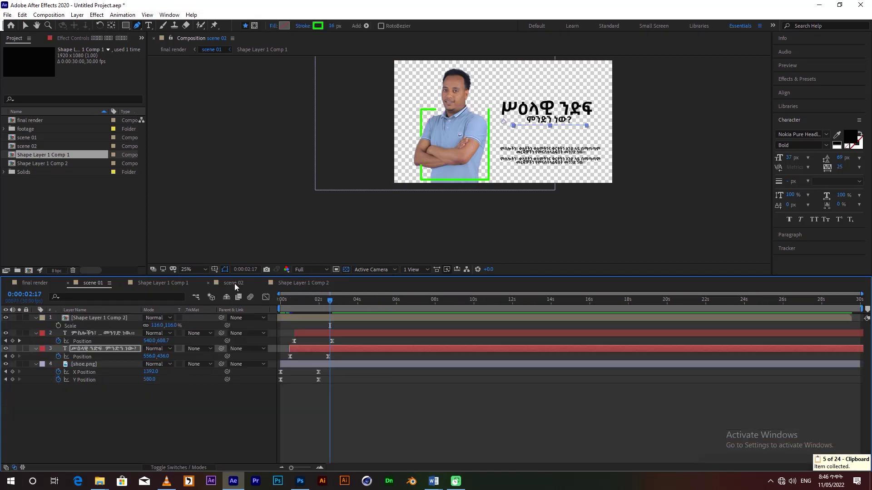
{"action": "left_click_drag", "start_coordinate": [389, 300], "coordinate": [549, 301]}
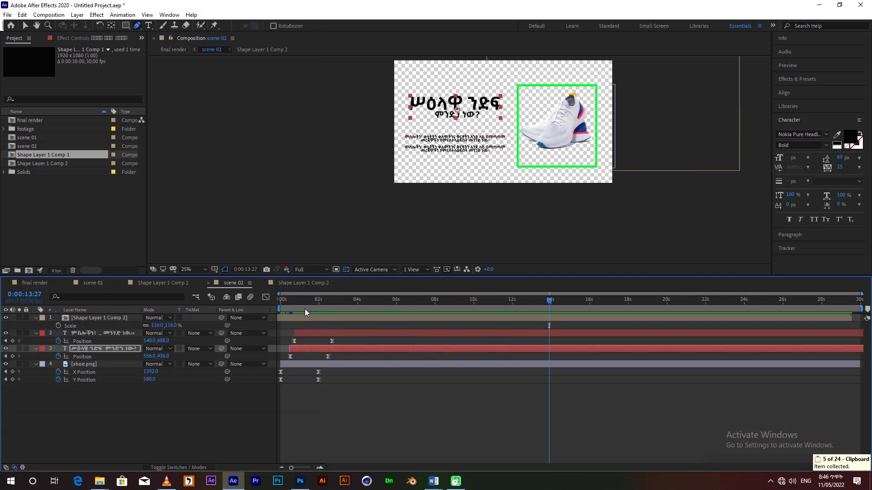
{"action": "key", "text": "ctrl+v"}
Step: Put the copied line layer at the top of scene 02's layer stack and position the line between the heading and body text
{"action": "left_click_drag", "start_coordinate": [104, 352], "coordinate": [120, 316]}
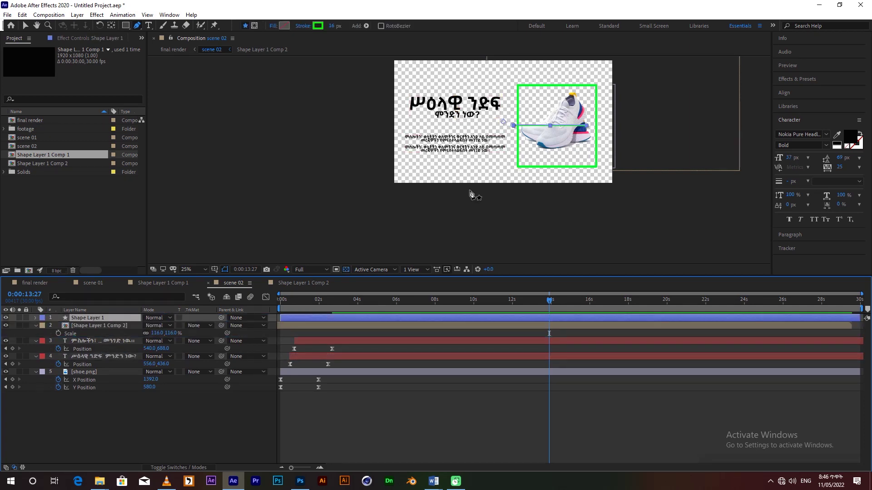
{"action": "left_click", "coordinate": [25, 26]}
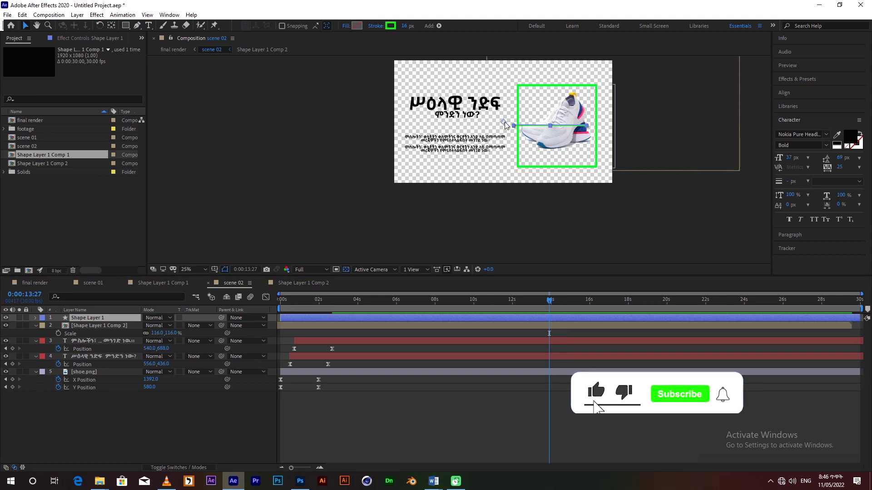
{"action": "left_click_drag", "start_coordinate": [524, 129], "coordinate": [433, 126]}
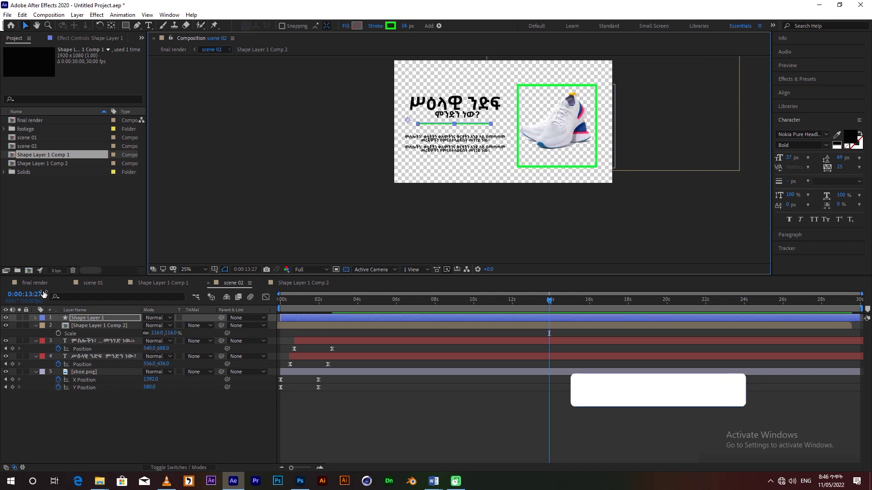
Step: Apply the Gradient Ramp effect to White Solid 1 in the final render composition
{"action": "left_click", "coordinate": [35, 283]}
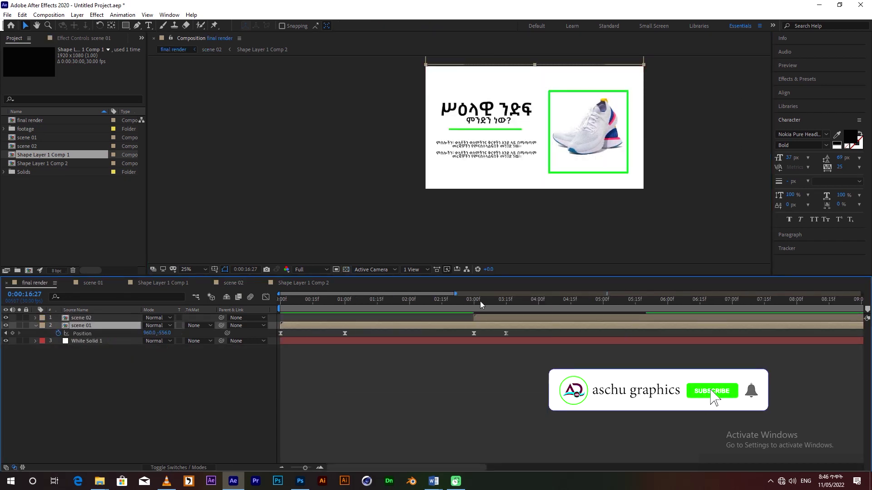
{"action": "left_click", "coordinate": [86, 341]}
{"action": "left_click", "coordinate": [797, 79]}
{"action": "type", "text": "ramp"}
{"action": "left_click_drag", "start_coordinate": [822, 108], "coordinate": [100, 350]}
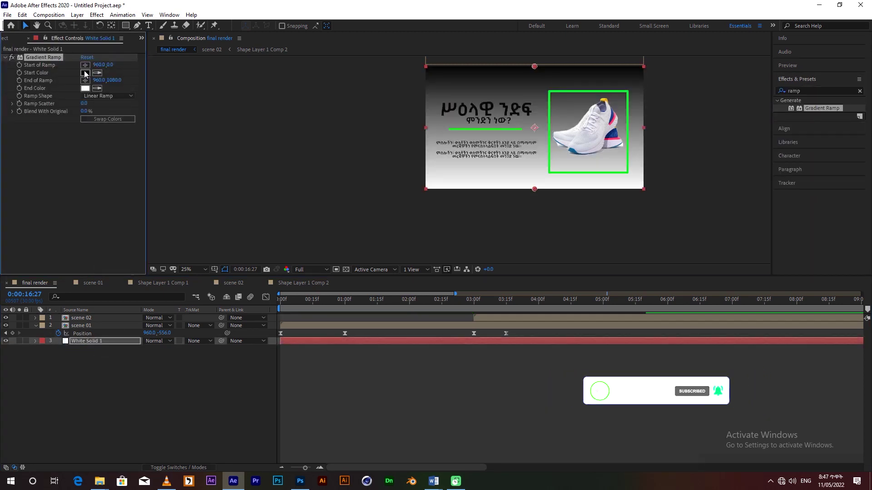
Step: Set the Gradient Ramp's start colour to grey A6A1A1, change its shape to Radial Ramp, and swap its two colours
{"action": "left_click", "coordinate": [86, 74]}
{"action": "left_click", "coordinate": [73, 240]}
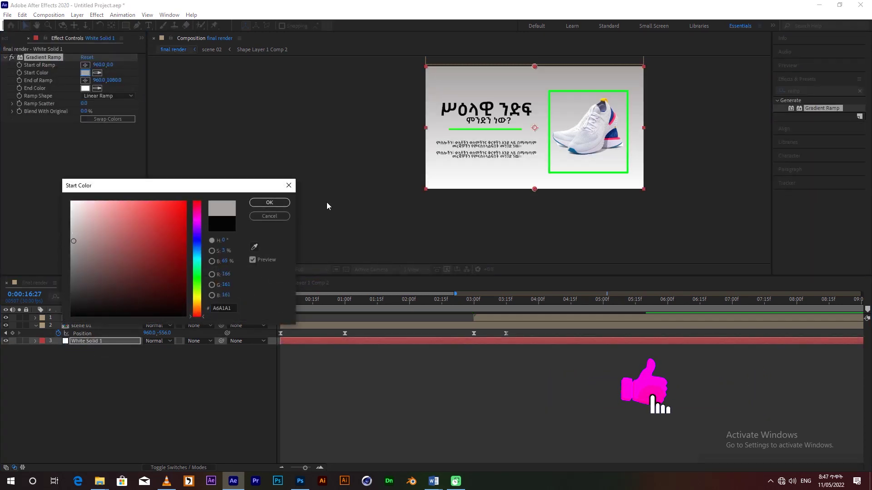
{"action": "left_click", "coordinate": [272, 203]}
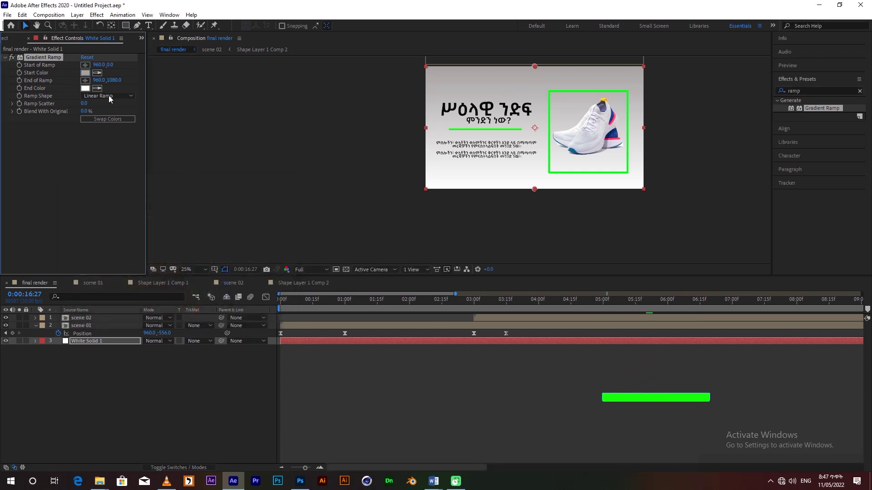
{"action": "left_click", "coordinate": [111, 97]}
{"action": "left_click", "coordinate": [114, 116]}
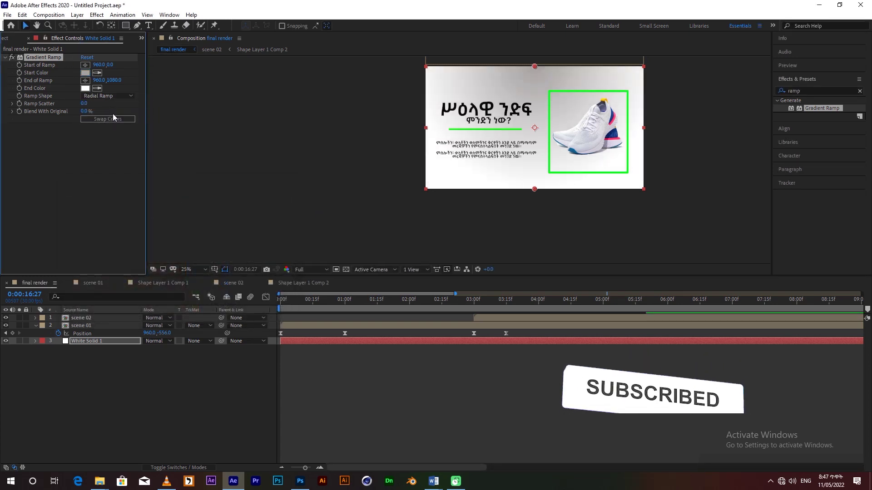
{"action": "left_click", "coordinate": [104, 119]}
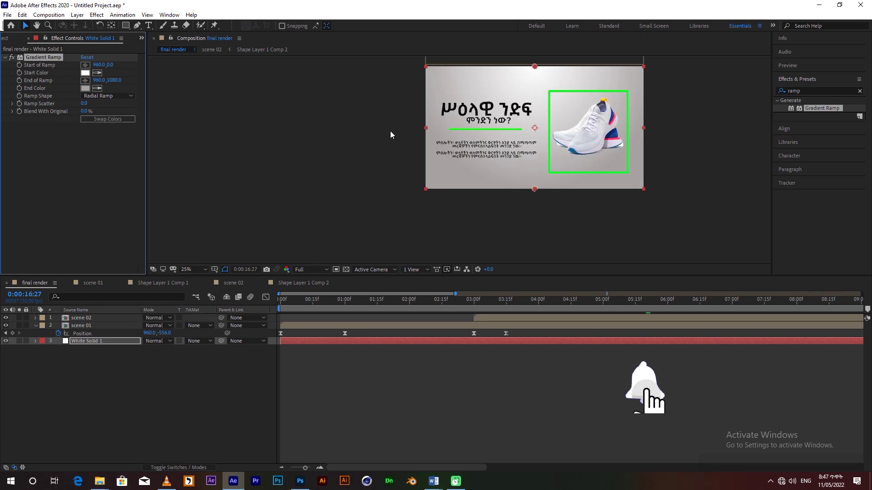
Step: Move the Gradient Ramp's start to the frame's centre and its end to 1236, 1764, and set the end colour to light grey D6D4D4
{"action": "left_click_drag", "start_coordinate": [535, 66], "coordinate": [535, 129]}
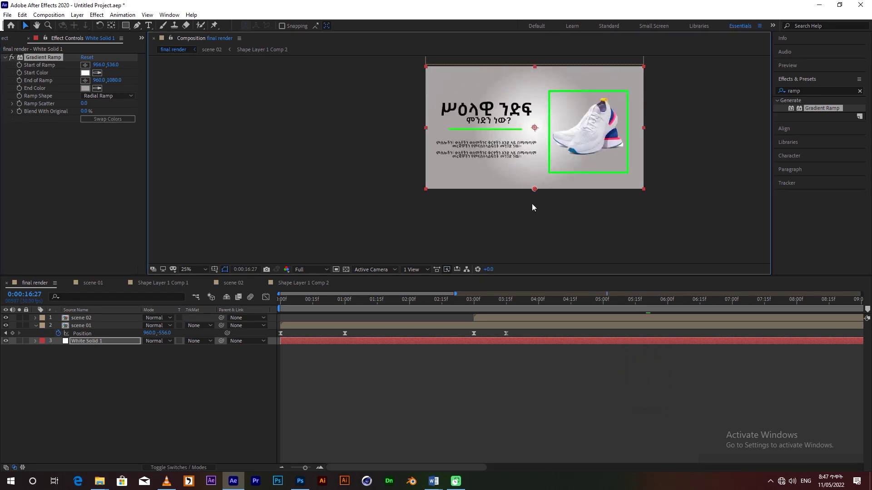
{"action": "left_click_drag", "start_coordinate": [535, 189], "coordinate": [592, 255]}
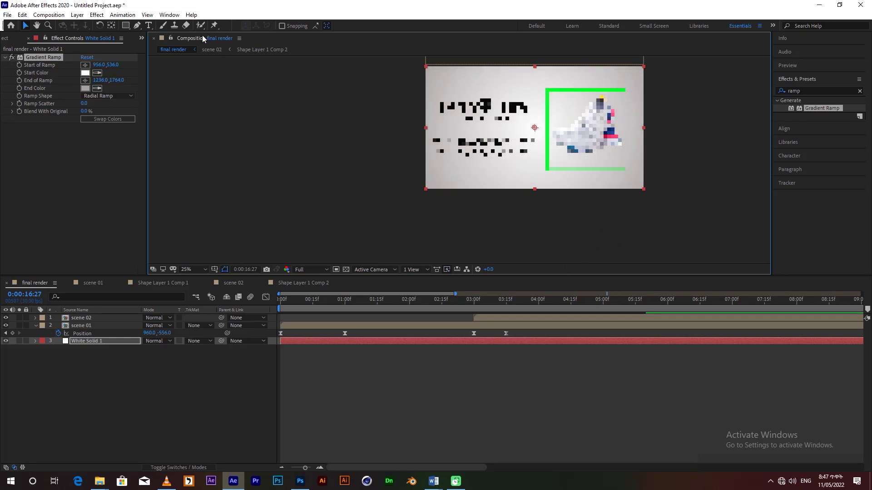
{"action": "left_click", "coordinate": [85, 88]}
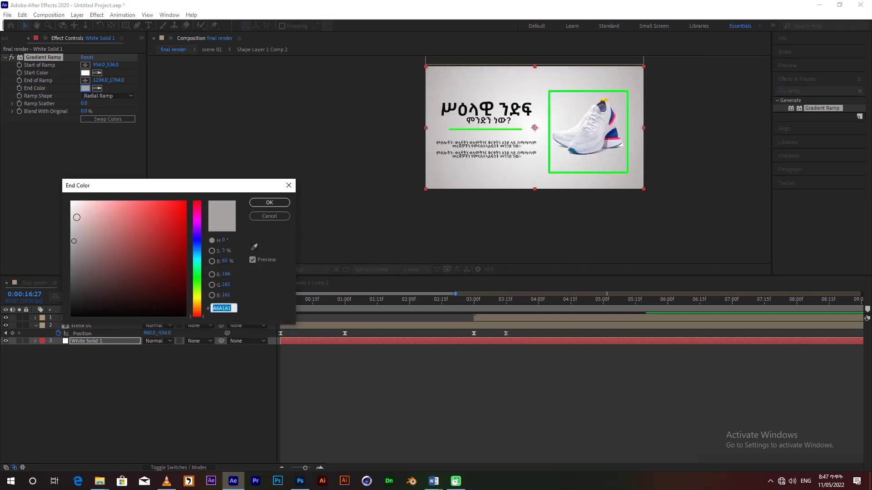
{"action": "left_click", "coordinate": [71, 219]}
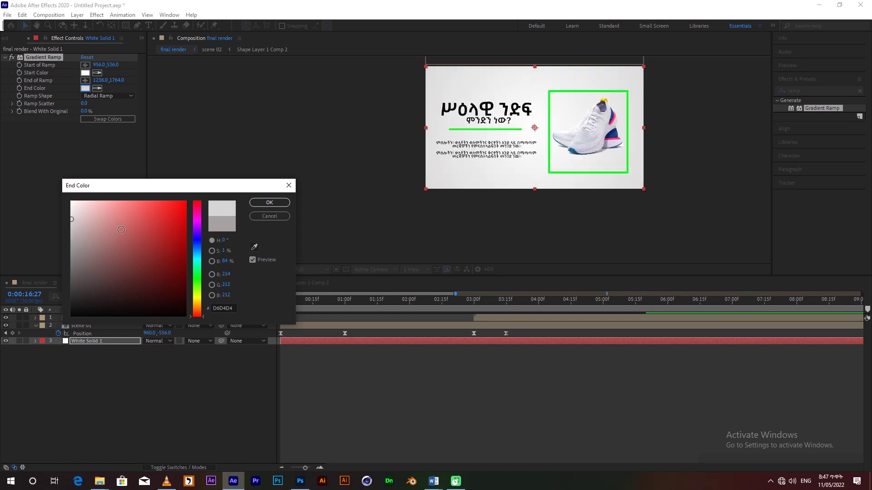
{"action": "key", "text": "Return"}
Step: Add a new adjustment layer above scene 02 in the final render composition
{"action": "left_click", "coordinate": [83, 320]}
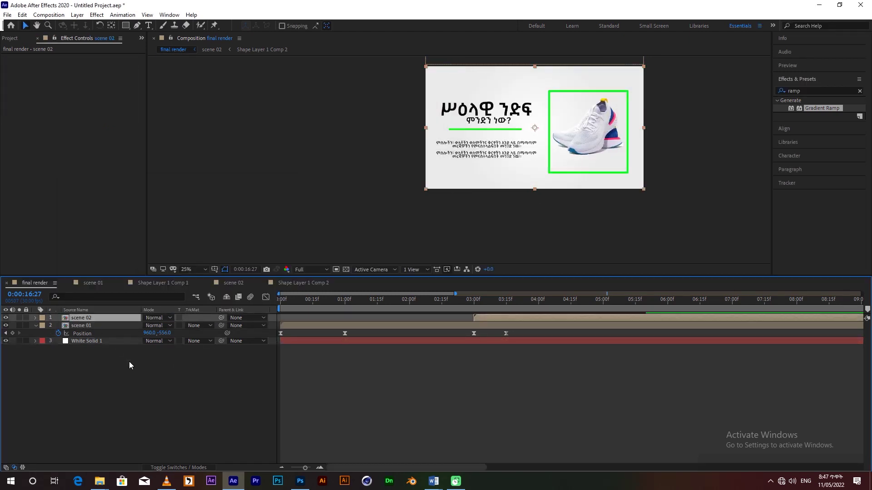
{"action": "right_click", "coordinate": [129, 362]}
{"action": "mouse_move", "coordinate": [169, 367]}
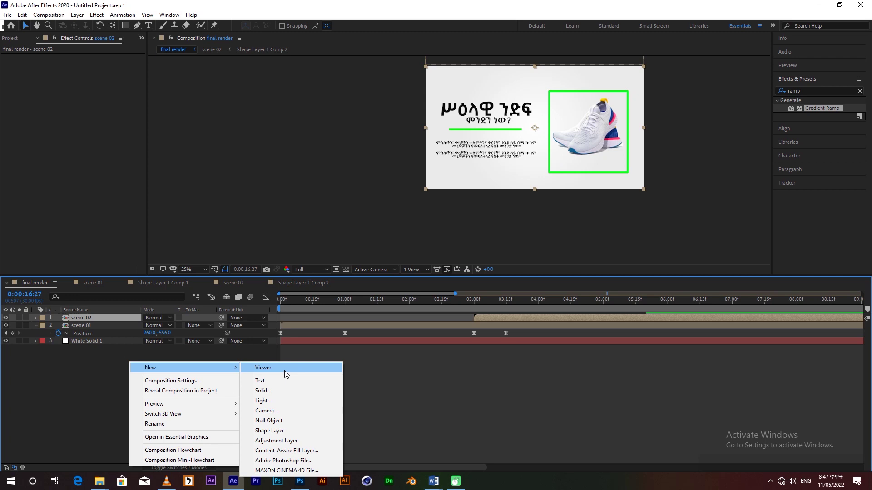
{"action": "left_click", "coordinate": [280, 442]}
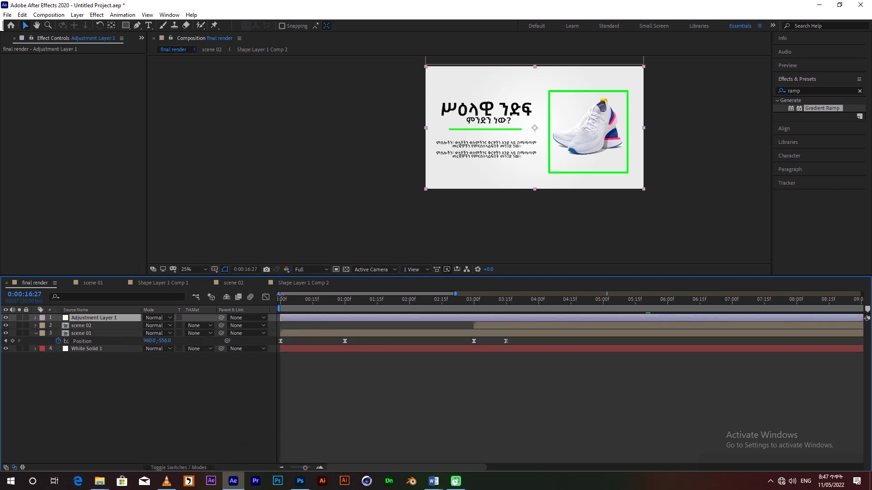
Step: Search the effects for level and apply the Levels effect to Adjustment Layer 1
{"action": "left_click", "coordinate": [804, 90]}
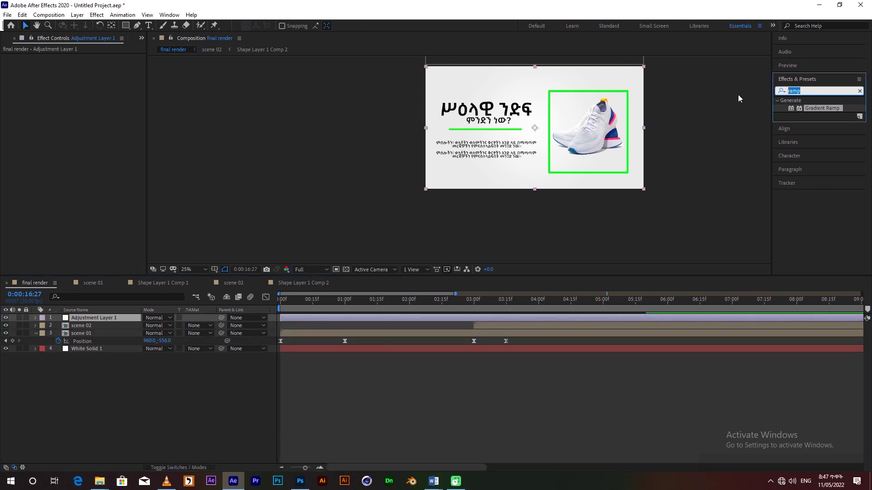
{"action": "type", "text": "level"}
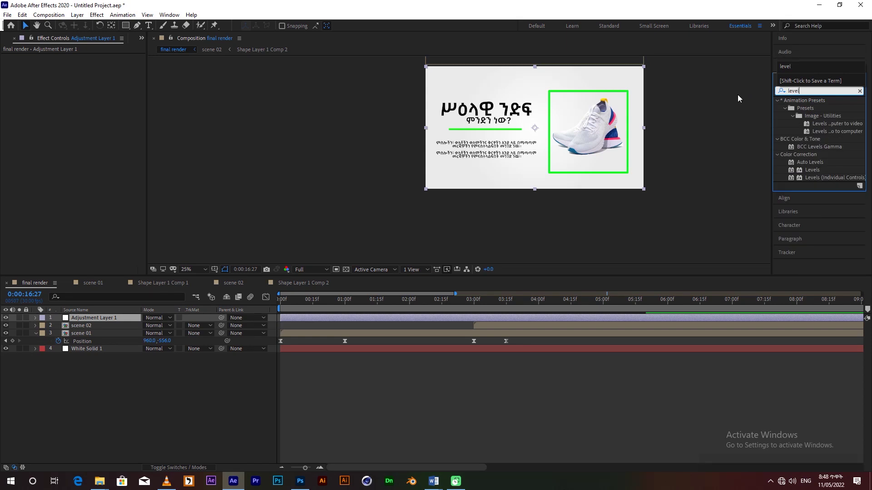
{"action": "left_click_drag", "start_coordinate": [812, 170], "coordinate": [102, 321]}
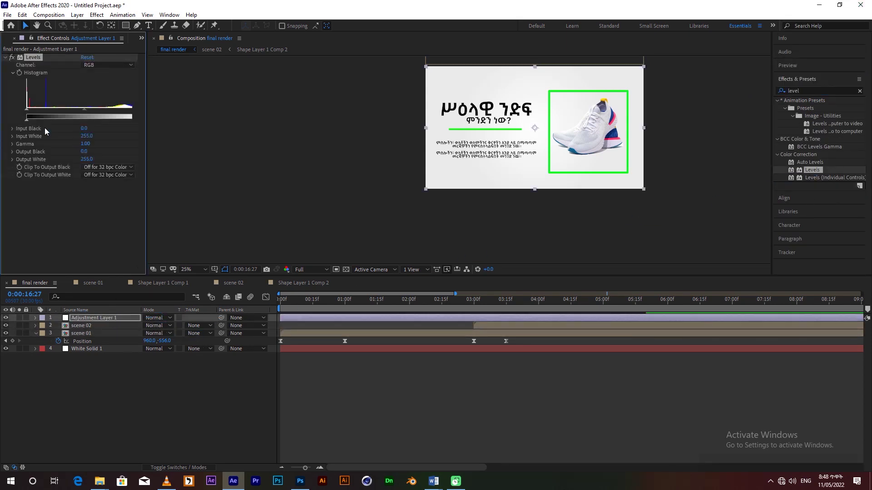
Step: Raise the Levels effect's Input Black to about 57, checking the contrast on both the shoe and the man scenes
{"action": "left_click_drag", "start_coordinate": [29, 114], "coordinate": [50, 116]}
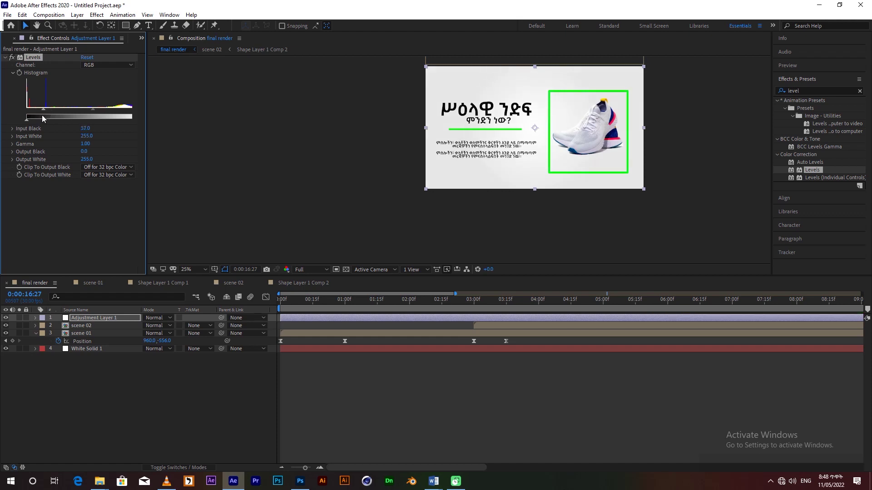
{"action": "left_click_drag", "start_coordinate": [497, 306], "coordinate": [606, 320]}
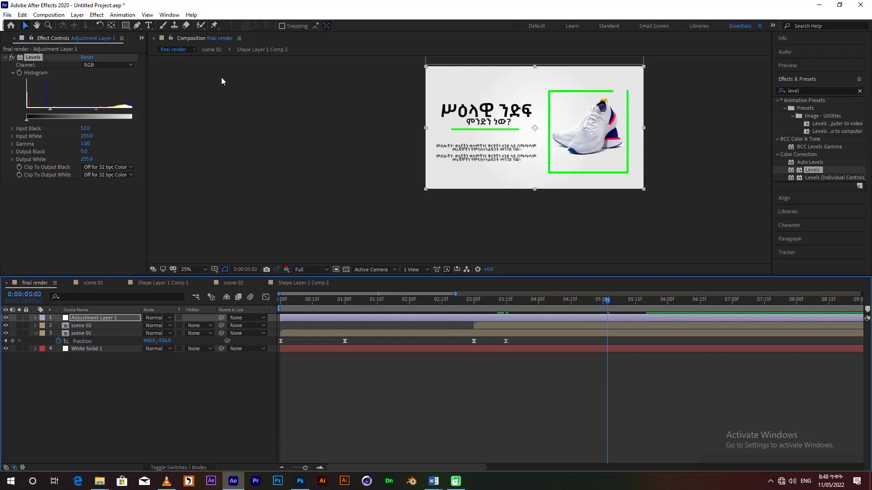
{"action": "left_click_drag", "start_coordinate": [319, 305], "coordinate": [409, 301]}
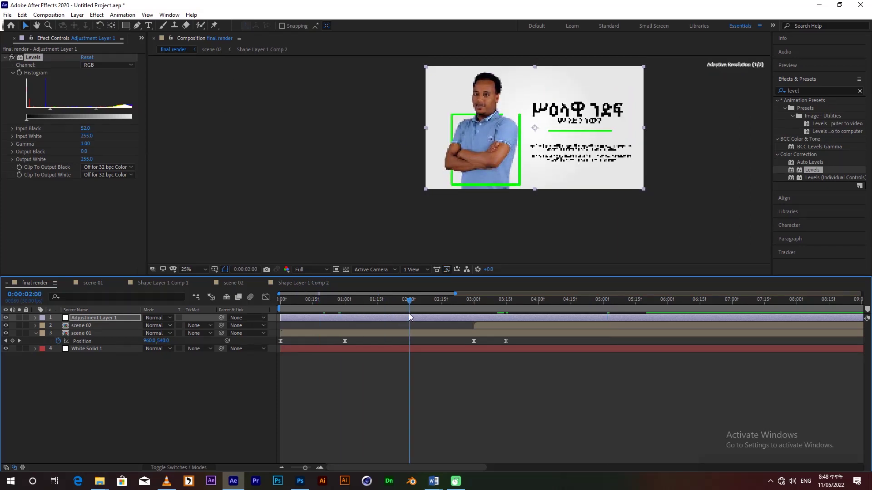
{"action": "left_click_drag", "start_coordinate": [51, 112], "coordinate": [55, 113]}
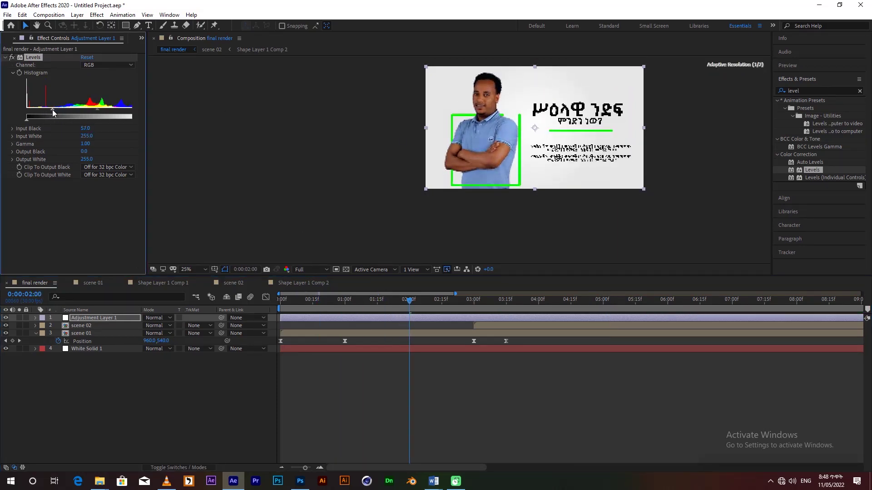
Step: Search the effects for contras to find Brightness & Contrast
{"action": "left_click", "coordinate": [795, 90]}
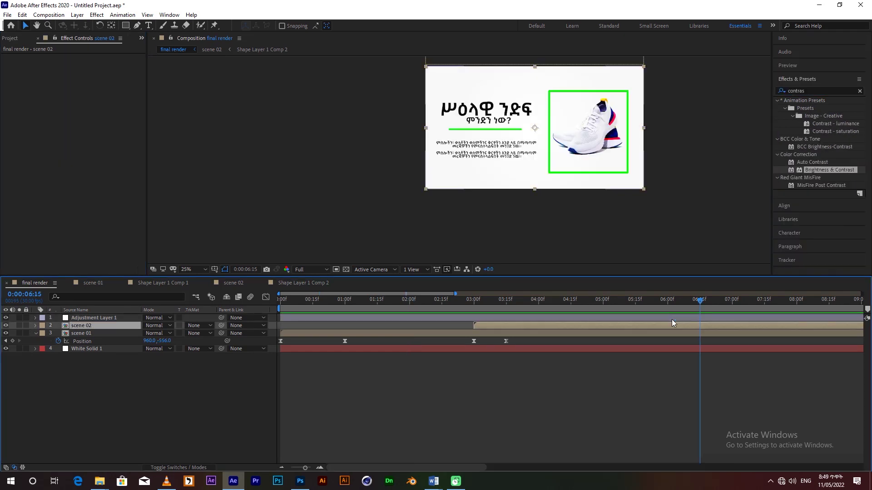
Step: Move the current time back ten frames to 0:00:06:05 and open the commands for the final render composition
{"action": "key", "text": "shift+Page_Up"}
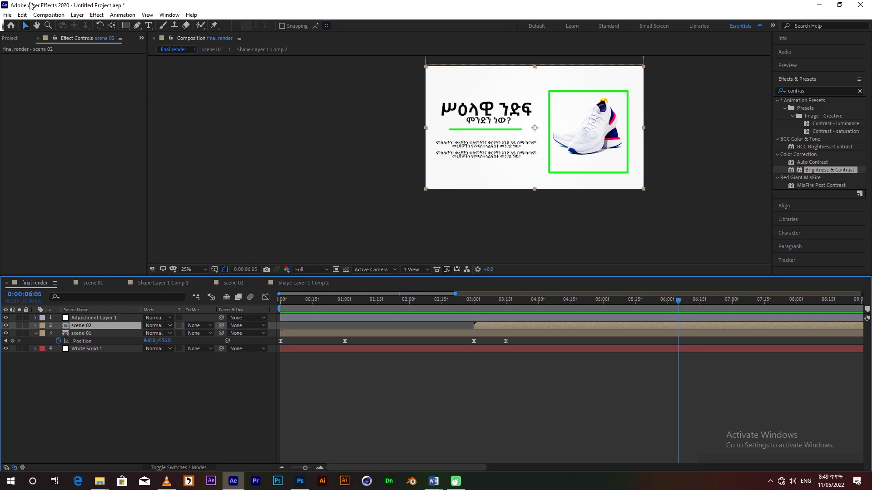
{"action": "left_click", "coordinate": [49, 15]}
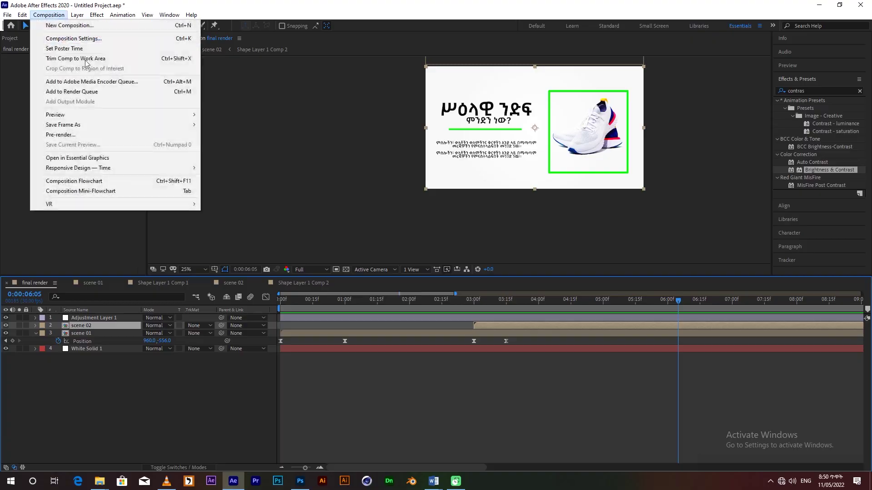